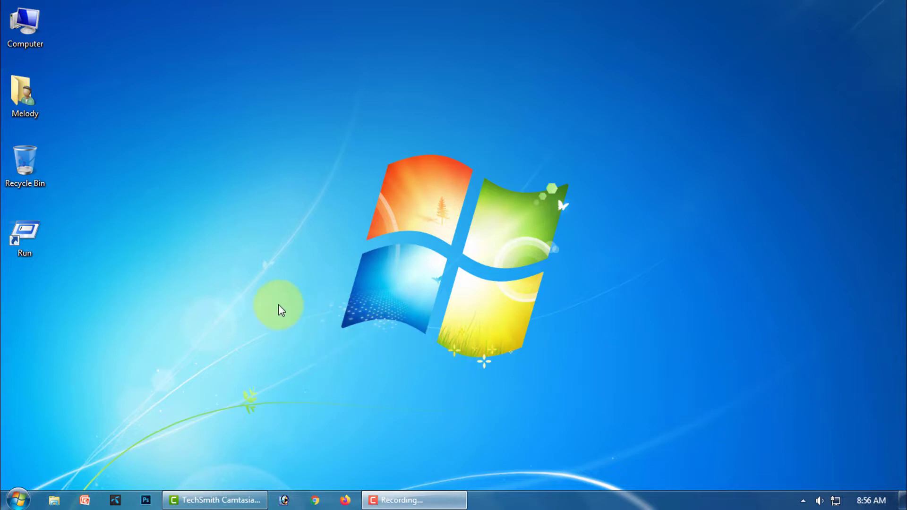
# - Create a new Microsoft Office Excel Worksheet on the desktop, keeping the default name
pyautogui.rightClick(206, 276)
pyautogui.moveTo(235, 411)
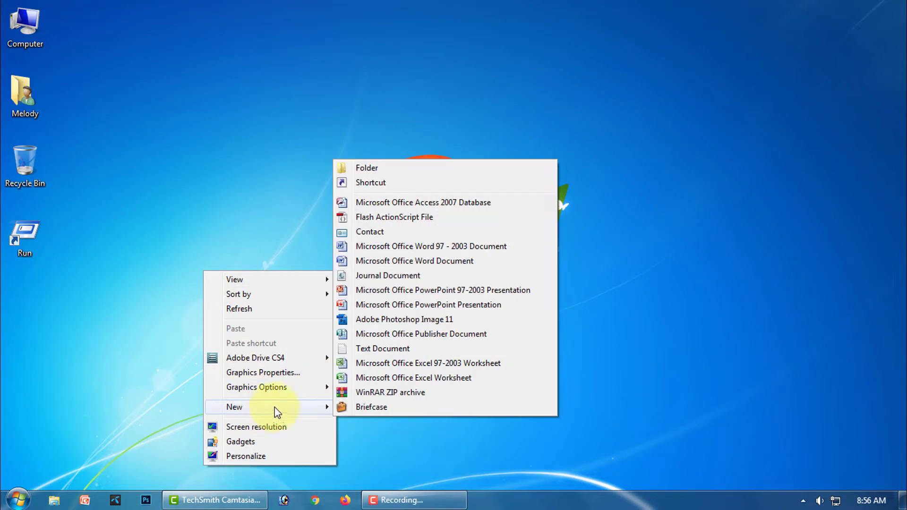
pyautogui.click(437, 377)
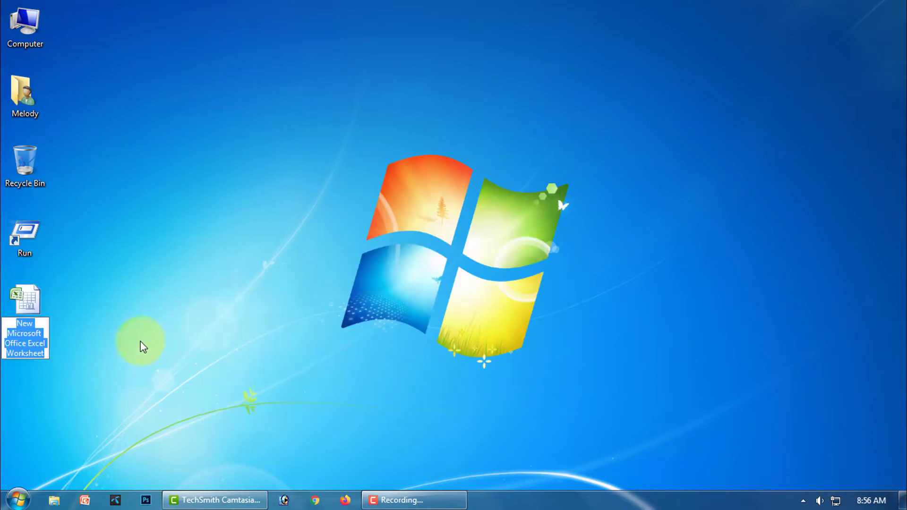
pyautogui.press('Return')
# - Rename the new worksheet to Part-19 and open it in Excel
pyautogui.rightClick(21, 331)
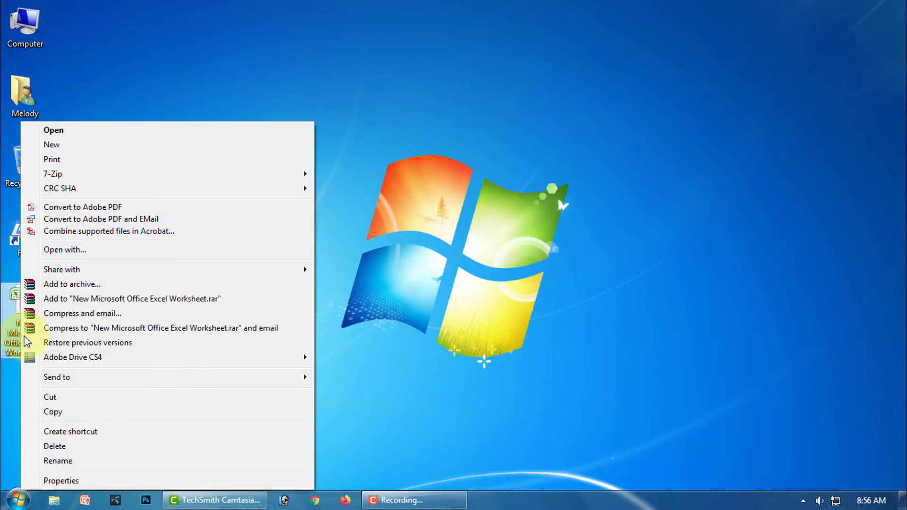
pyautogui.click(60, 462)
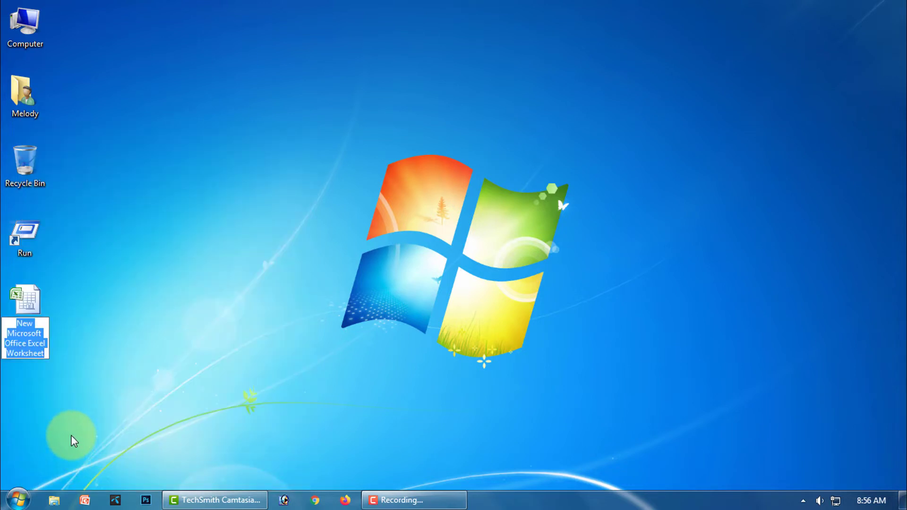
pyautogui.write('Part-')
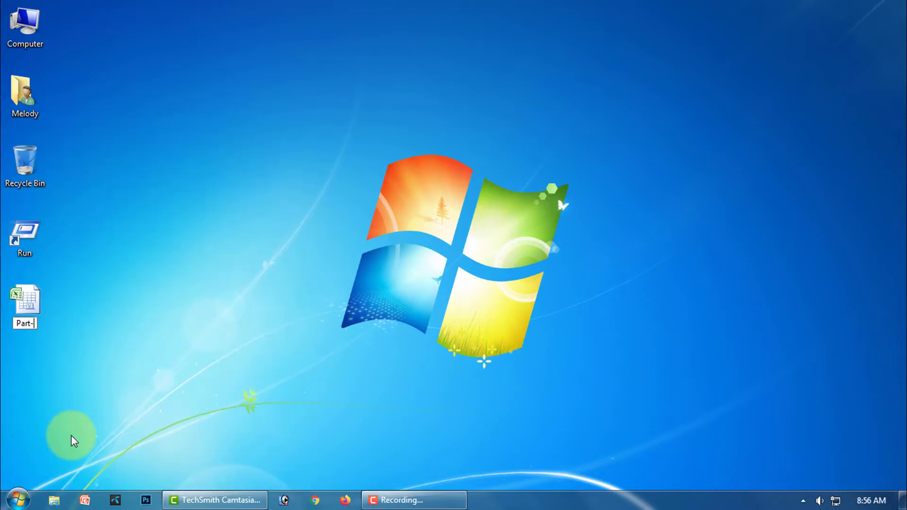
pyautogui.write('19')
pyautogui.press('Return')
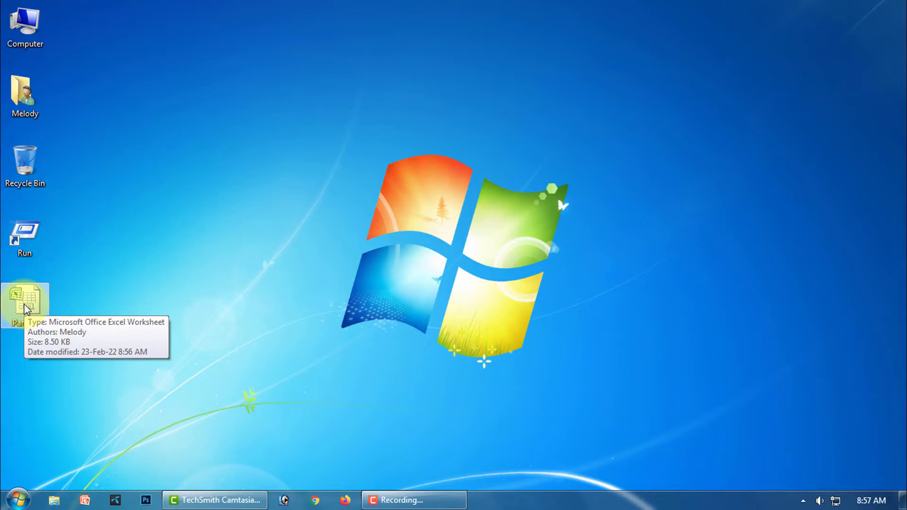
pyautogui.doubleClick(25, 307)
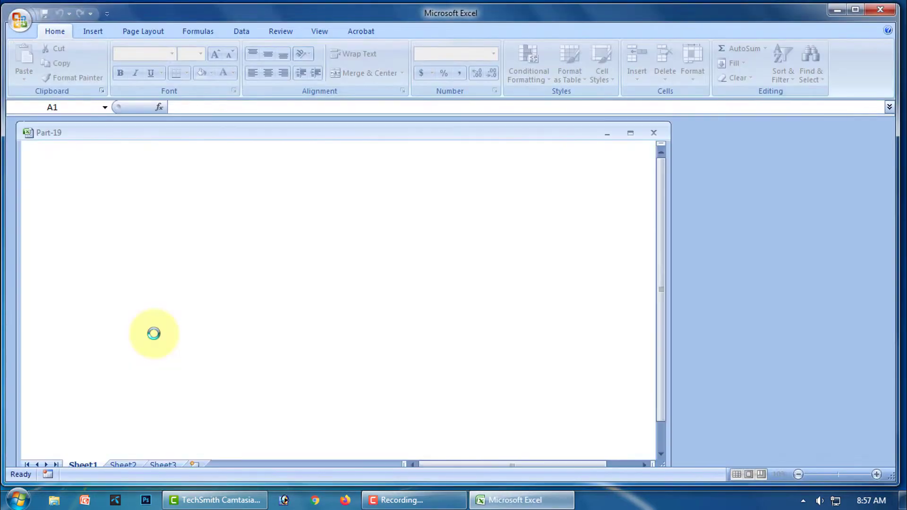
# - Widen the Excel window and zoom the sheet to 120%
pyautogui.moveTo(669, 324); pyautogui.dragTo(889, 314)
pyautogui.click(877, 474)
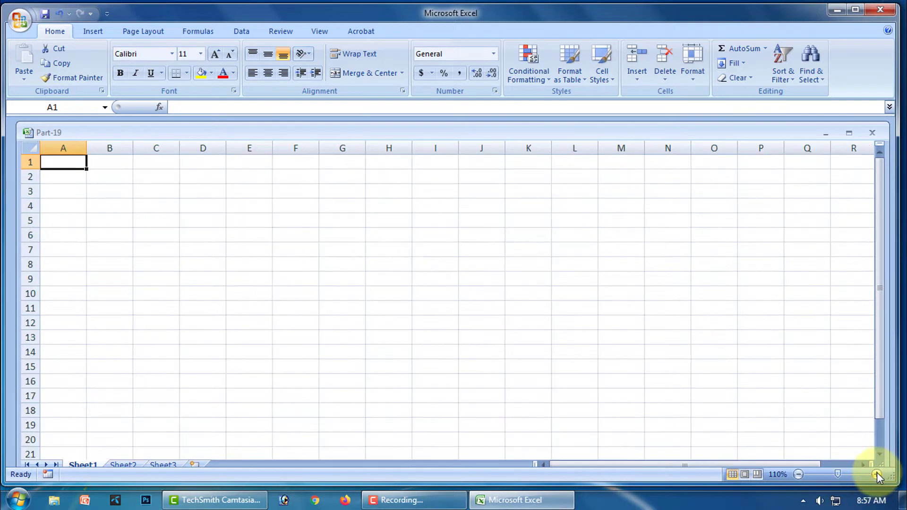
pyautogui.click(878, 474)
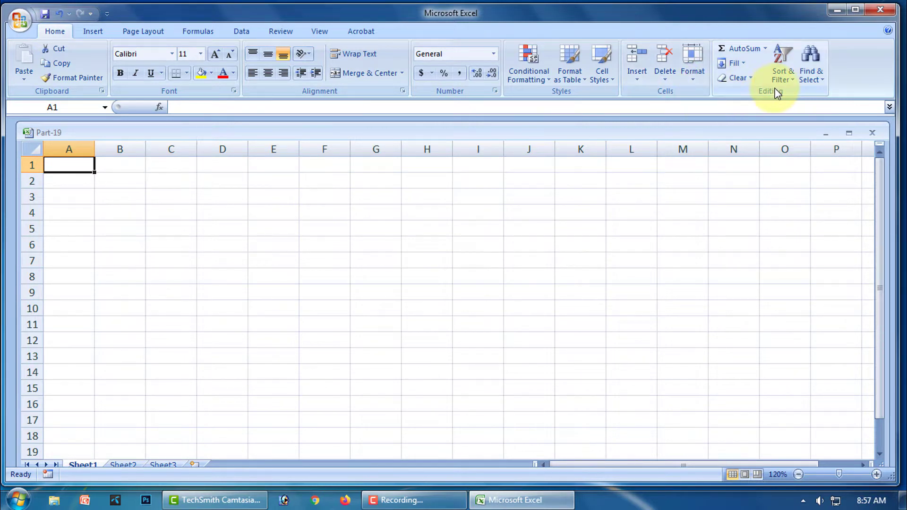
pyautogui.click(741, 64)
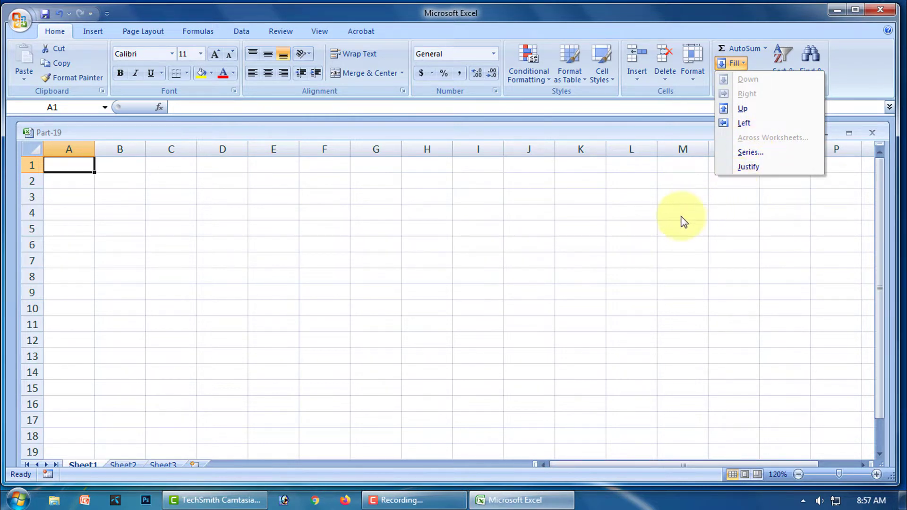
pyautogui.click(566, 242)
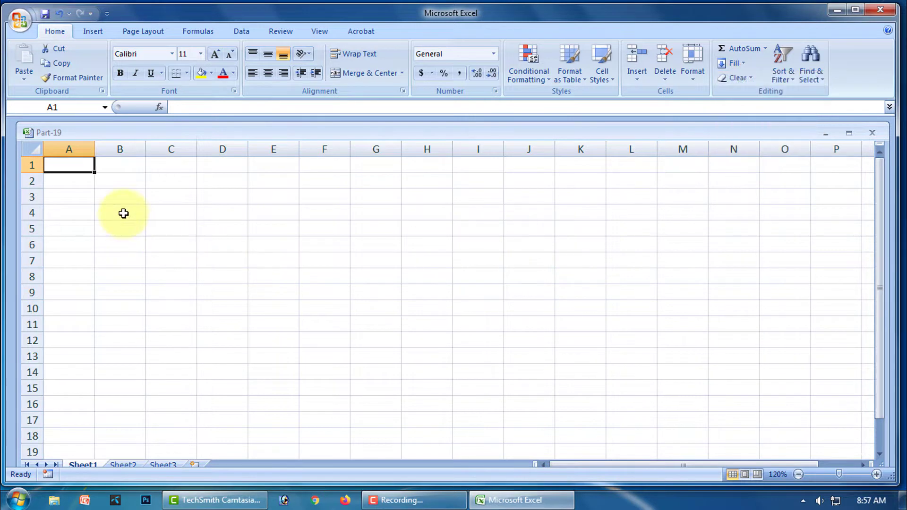
# - Enter 1 and 2 in B2:B3 and drag-fill the series down to B10
pyautogui.click(102, 182)
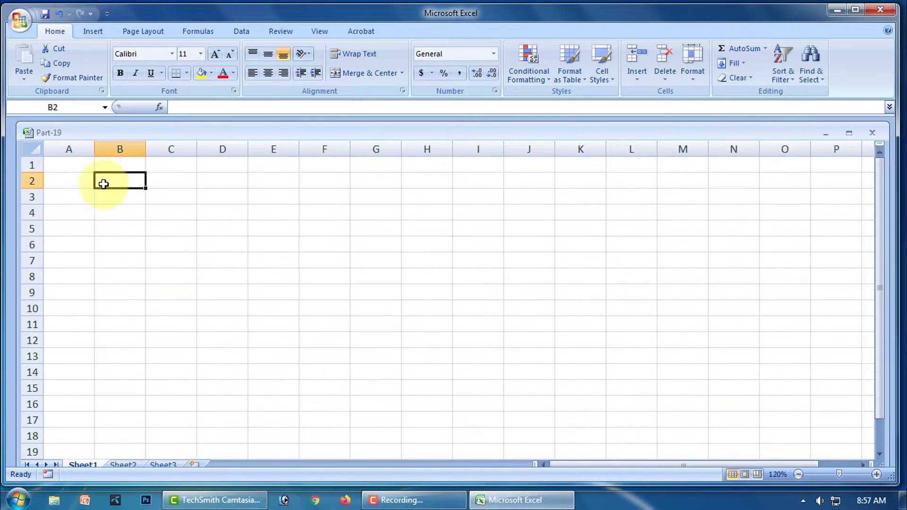
pyautogui.write('1')
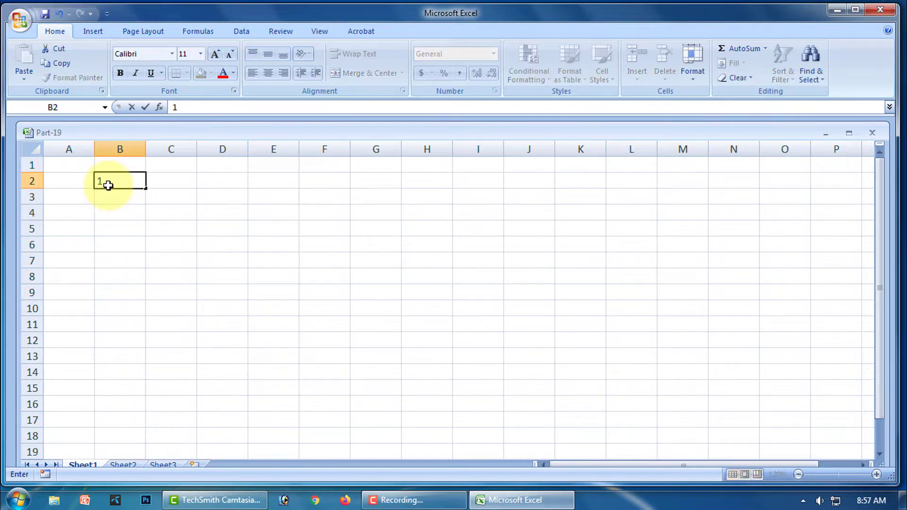
pyautogui.click(124, 202)
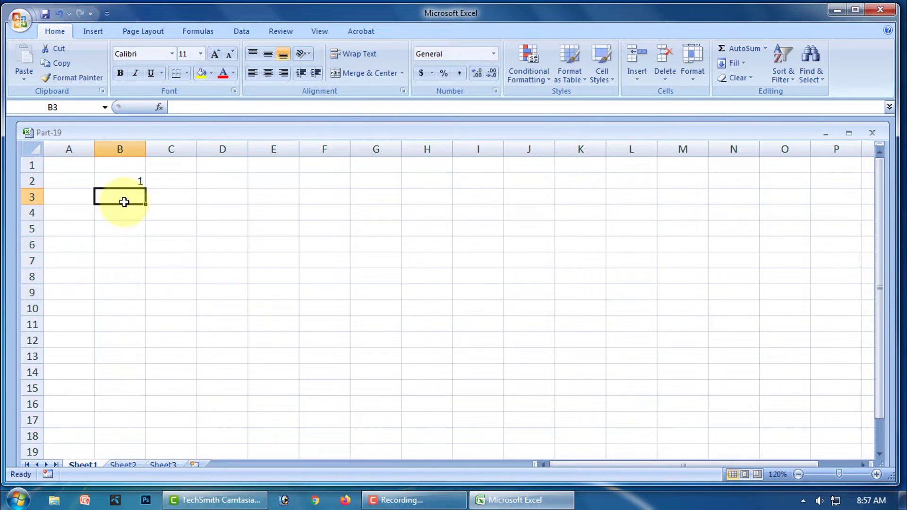
pyautogui.write('2')
pyautogui.click(133, 226)
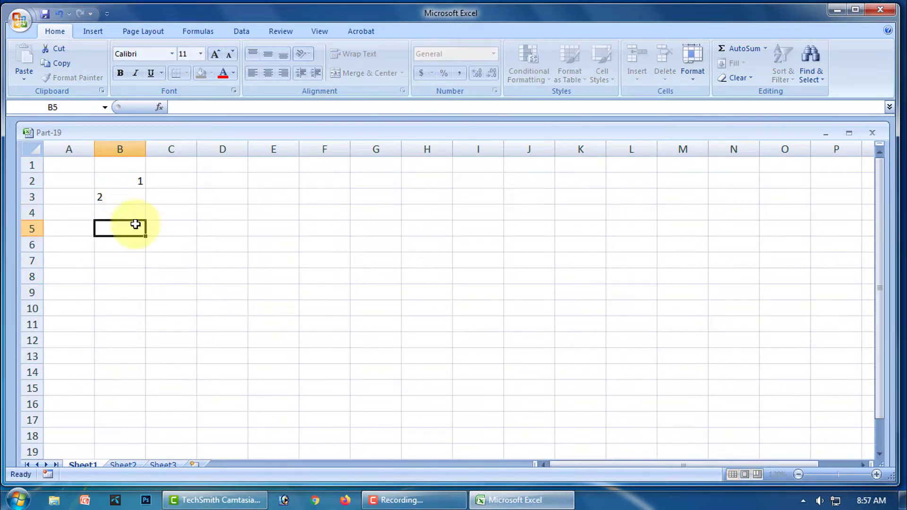
pyautogui.moveTo(137, 181); pyautogui.dragTo(133, 196)
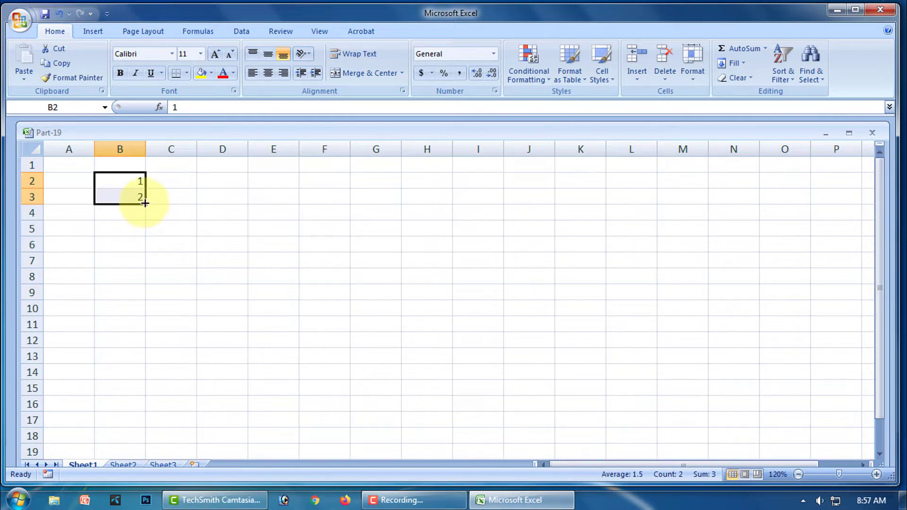
pyautogui.moveTo(145, 203); pyautogui.dragTo(141, 316)
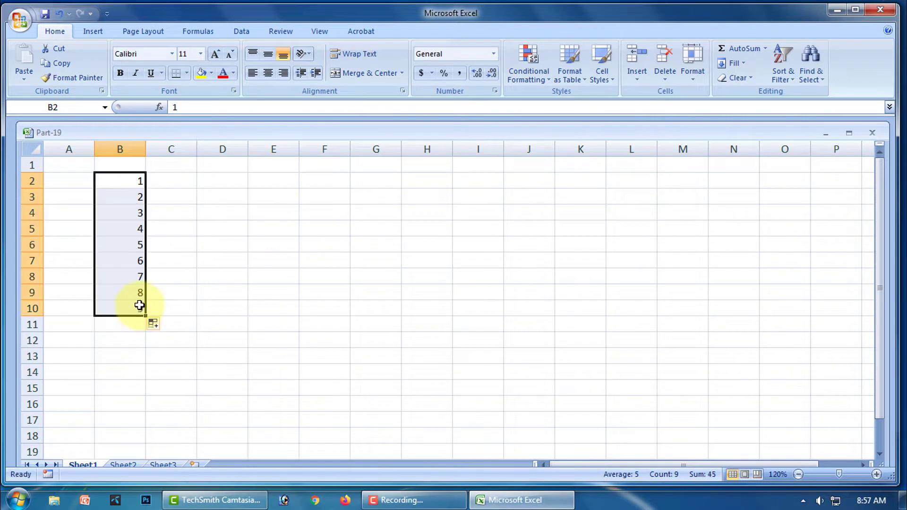
pyautogui.click(218, 289)
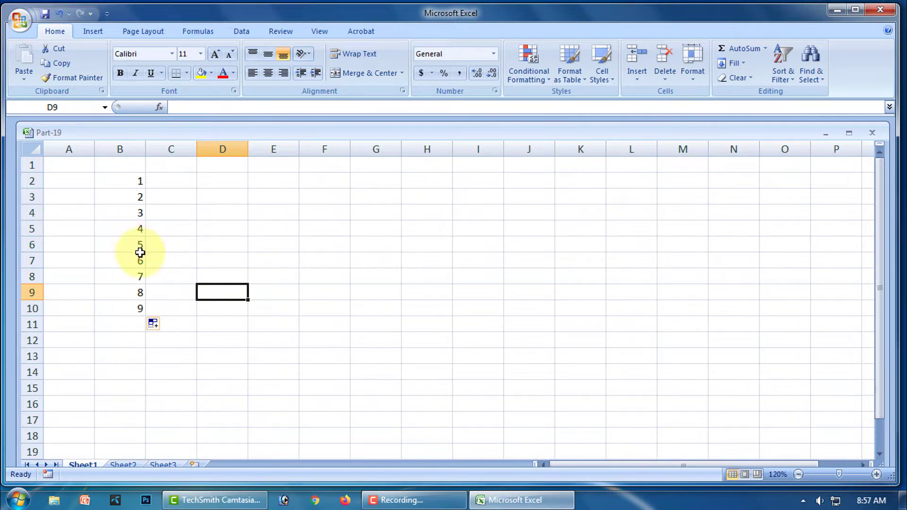
# - Delete the numbers 1 to 9 from B2:B10
pyautogui.click(232, 244)
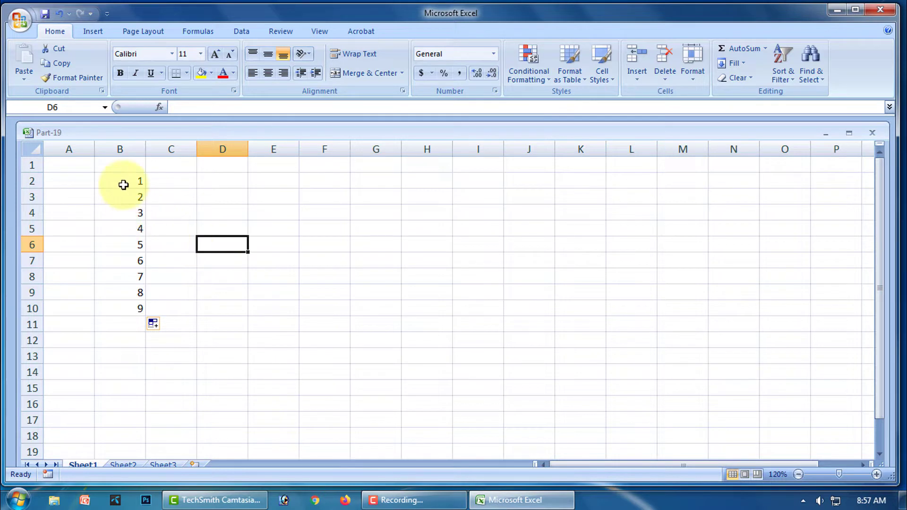
pyautogui.moveTo(127, 181); pyautogui.dragTo(144, 308)
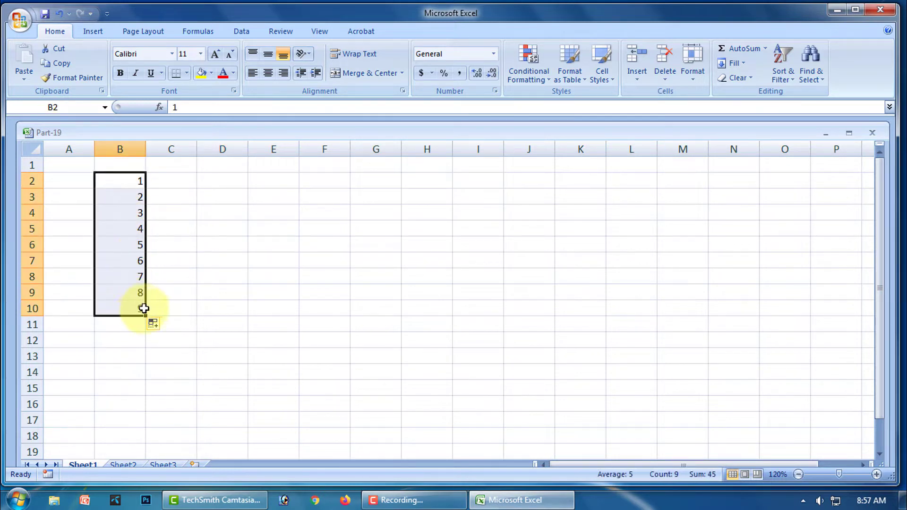
pyautogui.press('Delete')
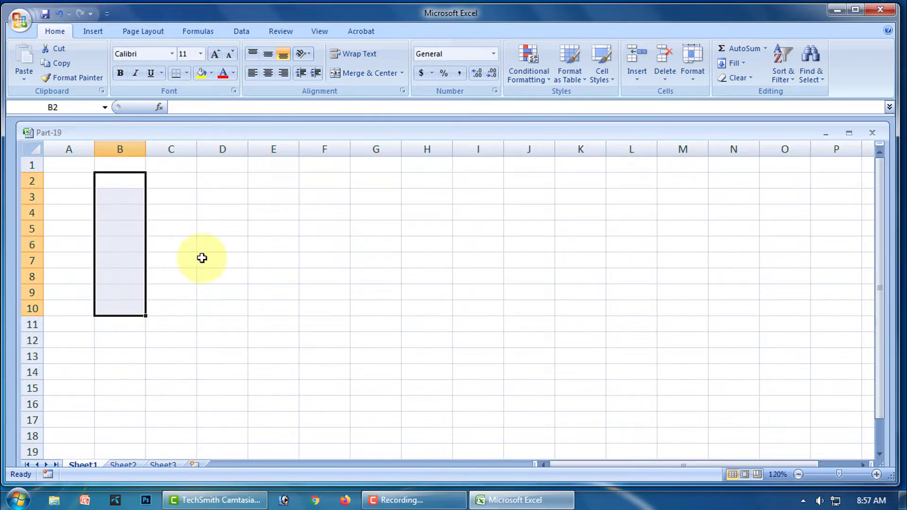
# - Enter 1 in cell B3 as the series start value
pyautogui.click(202, 259)
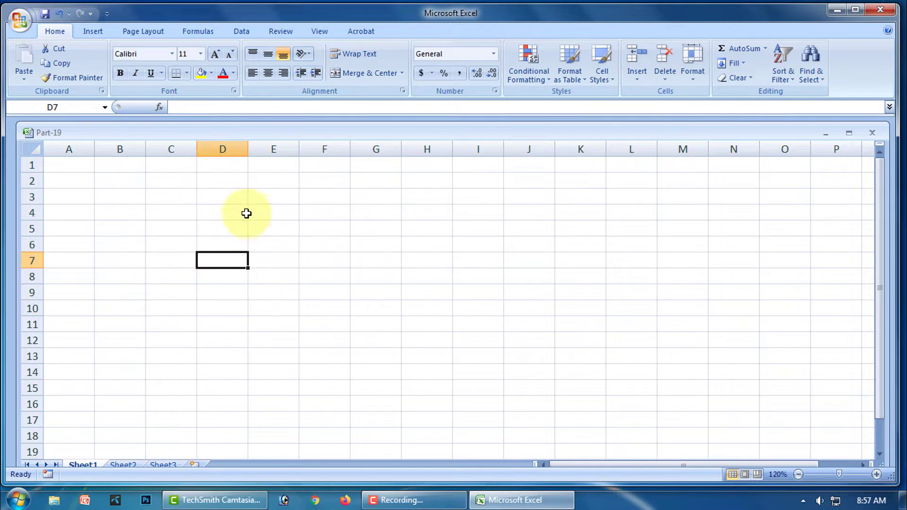
pyautogui.click(109, 199)
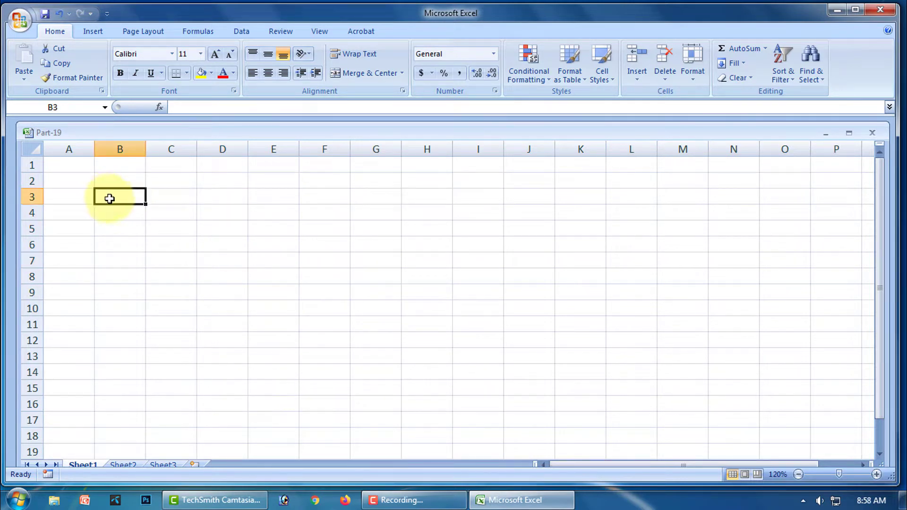
pyautogui.write('1')
pyautogui.click(132, 245)
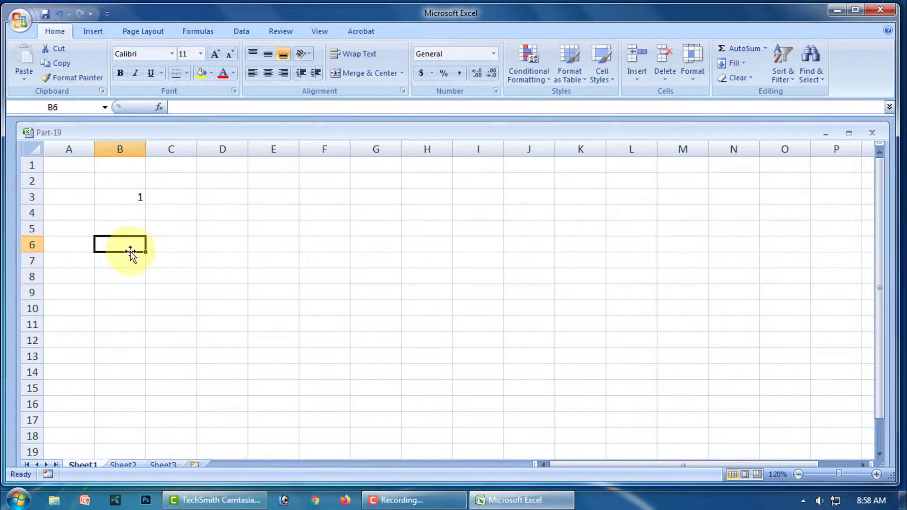
pyautogui.click(134, 198)
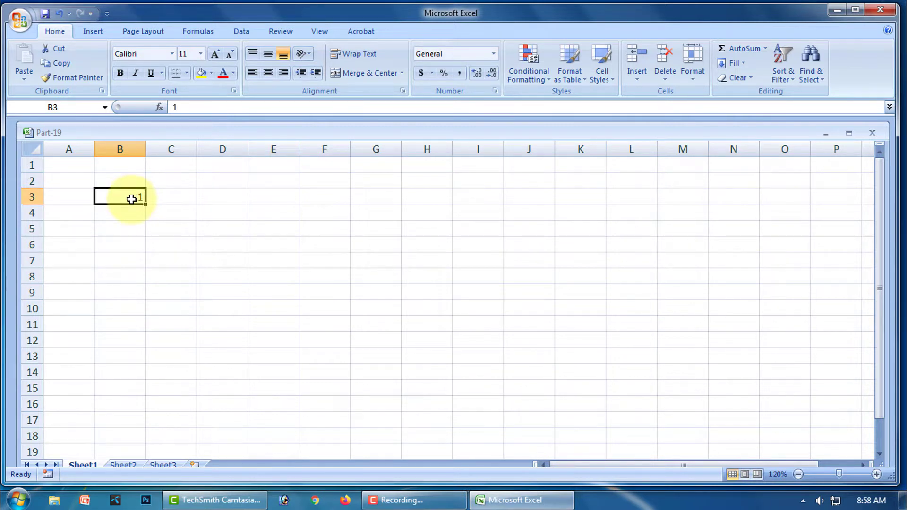
# - Fill down the column as a linear series with step 1 and stop value 10
pyautogui.click(744, 65)
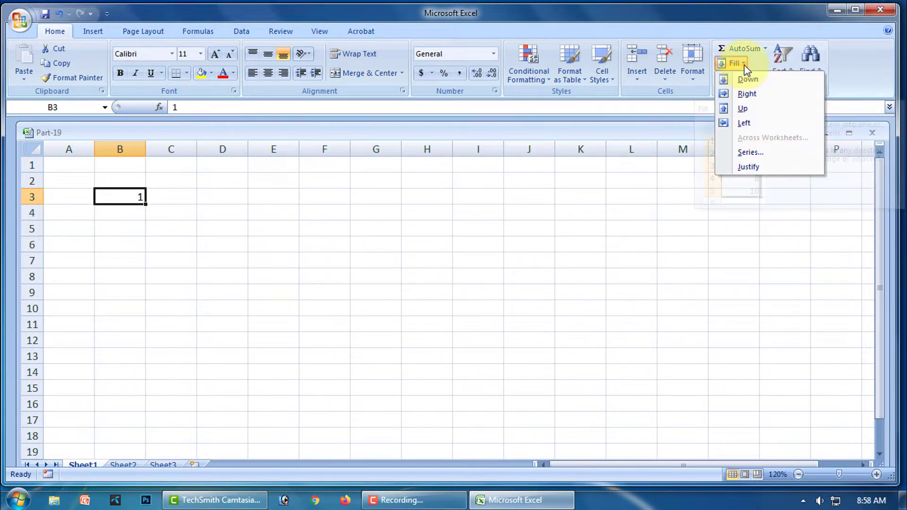
pyautogui.click(747, 152)
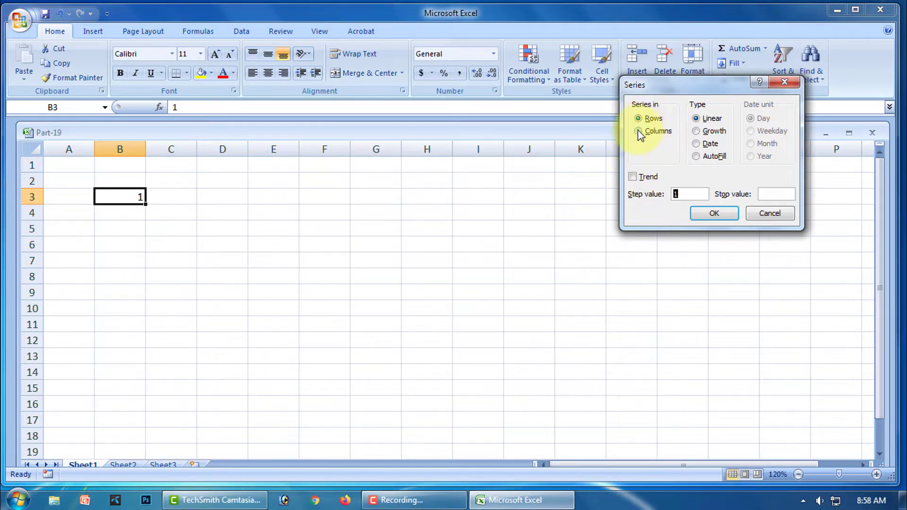
pyautogui.click(637, 131)
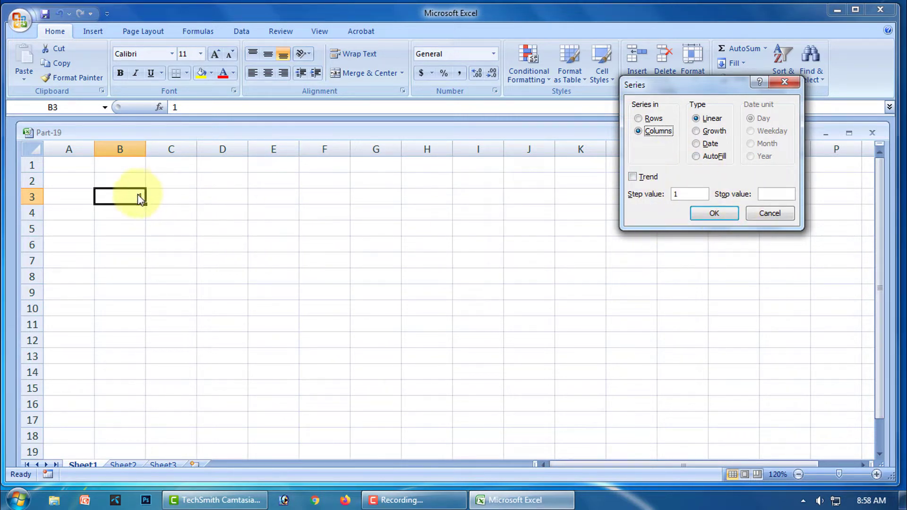
pyautogui.click(778, 195)
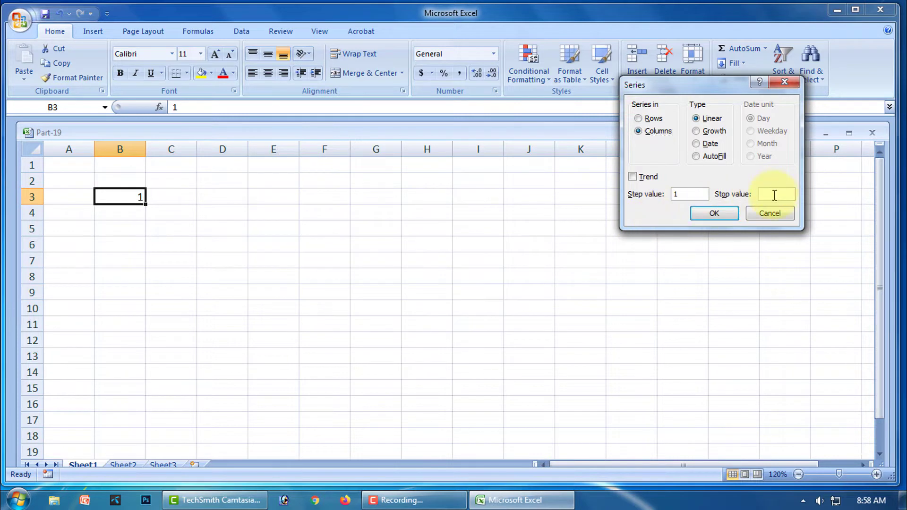
pyautogui.write('1')
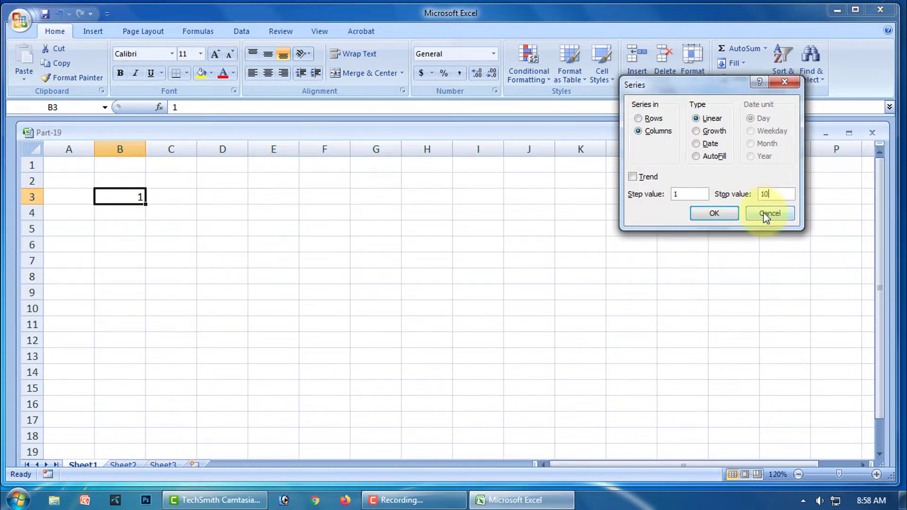
pyautogui.write('0')
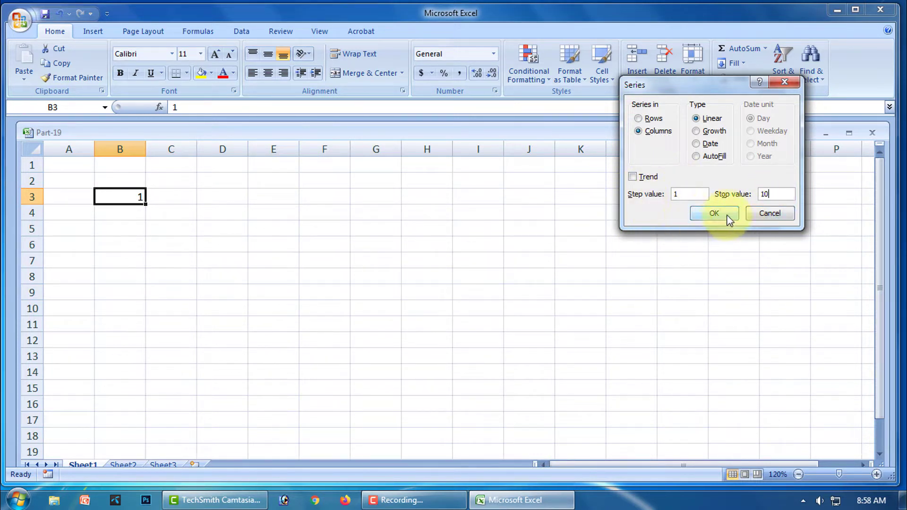
pyautogui.click(716, 213)
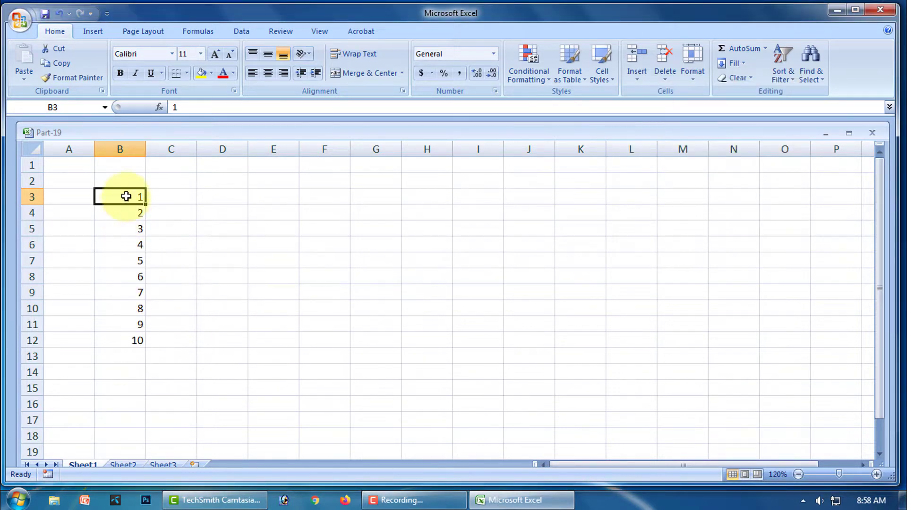
# - Make the numbers in B3:B12 bold and apply All Borders to them
pyautogui.moveTo(125, 196); pyautogui.dragTo(125, 339)
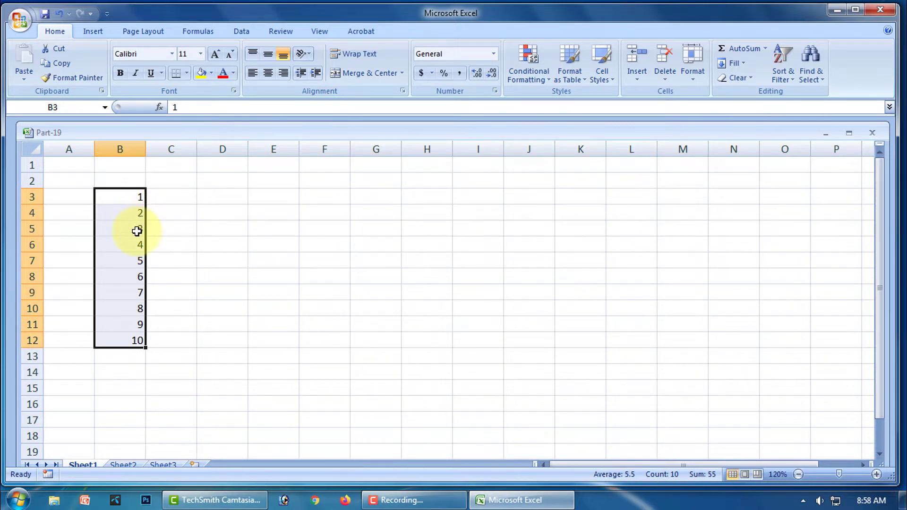
pyautogui.click(121, 73)
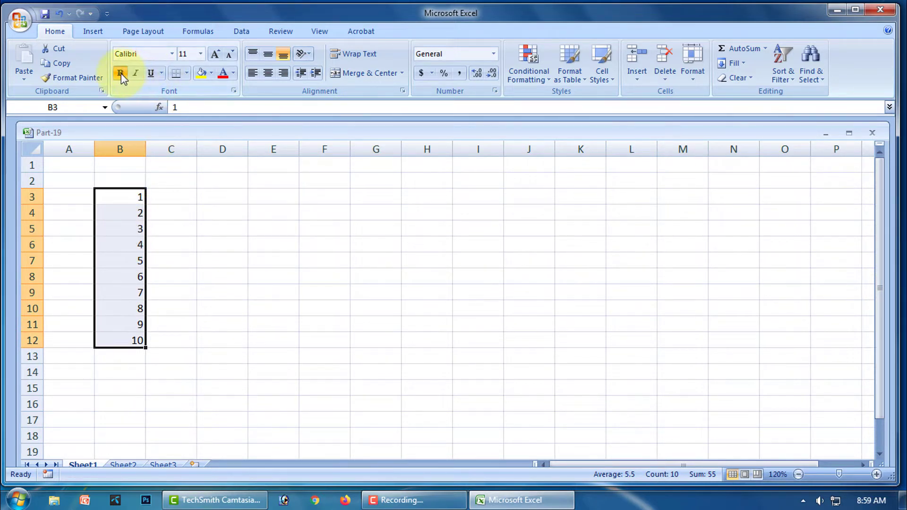
pyautogui.click(187, 73)
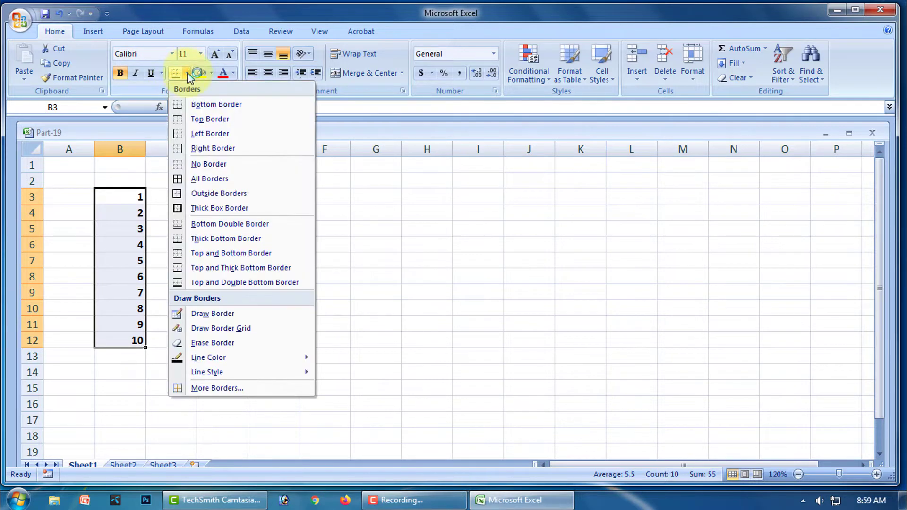
pyautogui.click(197, 179)
pyautogui.click(278, 309)
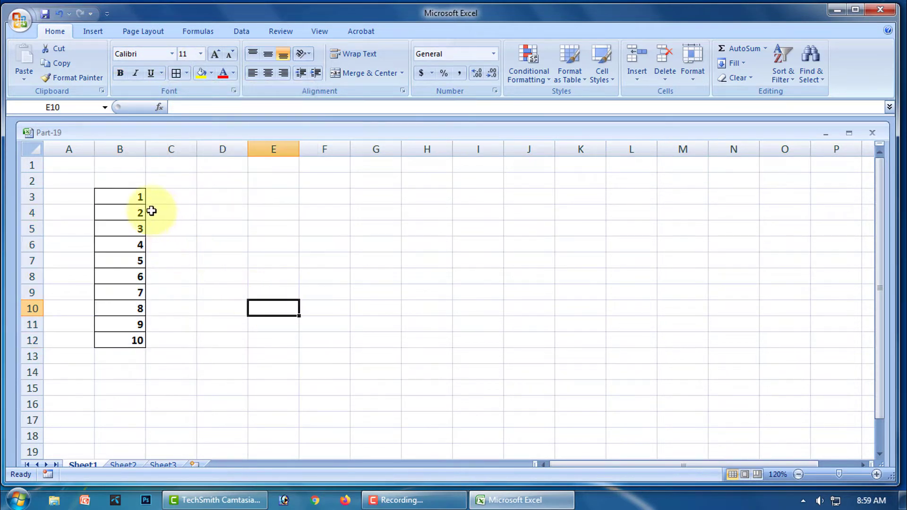
pyautogui.click(174, 199)
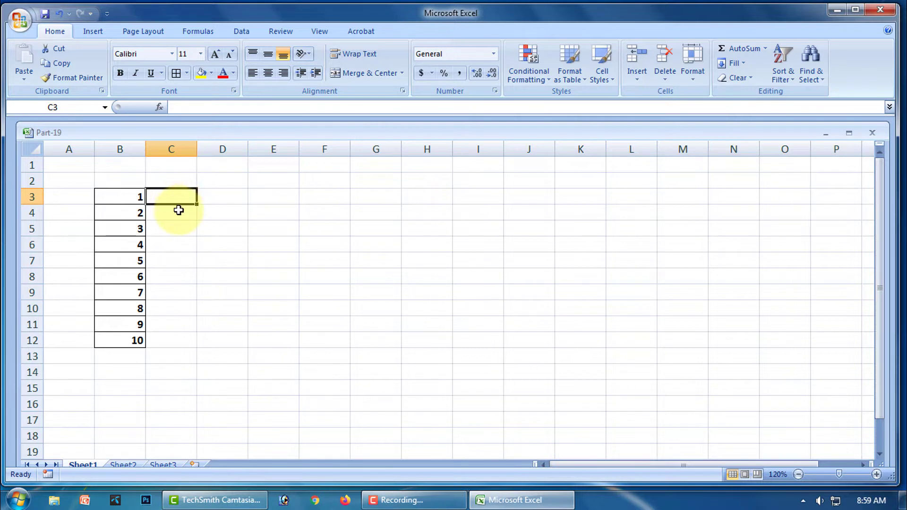
# - Enter 10 in C3 and fill C3:C12 as a series with step value 5, ending at 55
pyautogui.write('10')
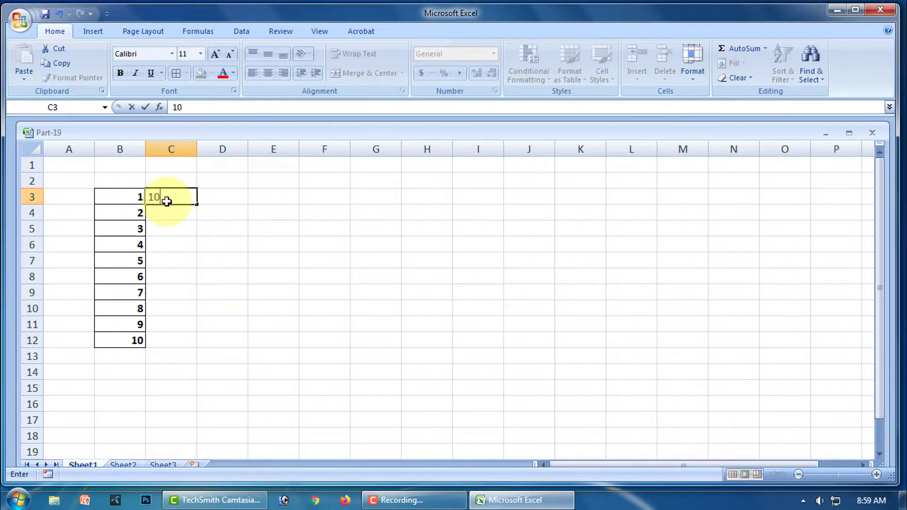
pyautogui.press('Return')
pyautogui.click(173, 200)
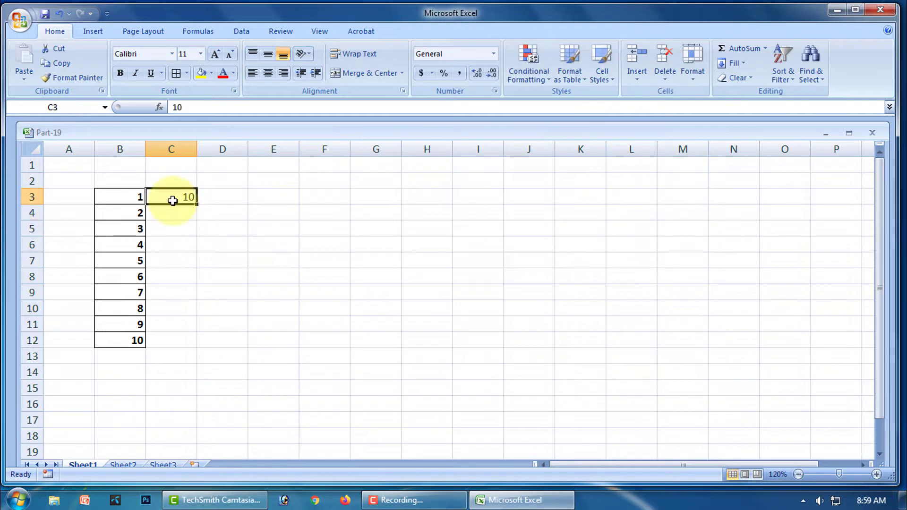
pyautogui.click(204, 291)
pyautogui.click(177, 200)
pyautogui.moveTo(175, 198)
pyautogui.mouseDown()
pyautogui.moveTo(175, 340)
pyautogui.moveTo(177, 332)
pyautogui.mouseUp()
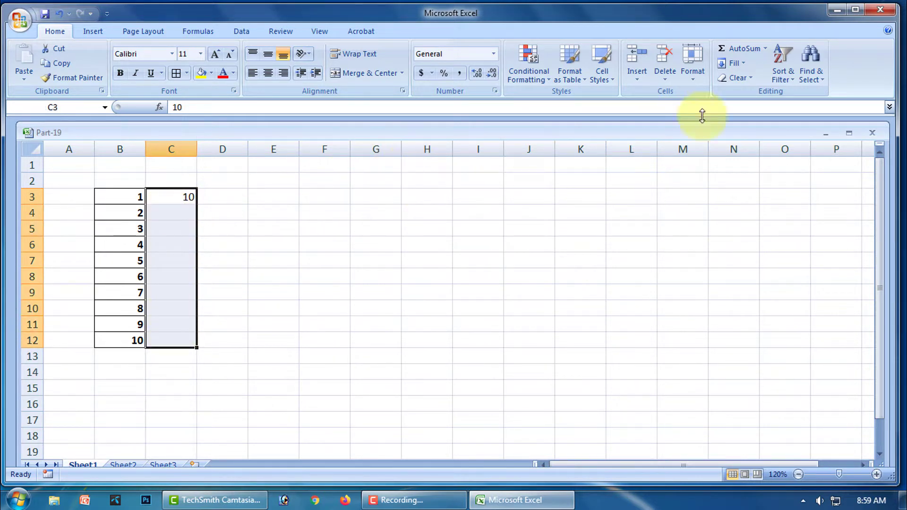
pyautogui.click(741, 64)
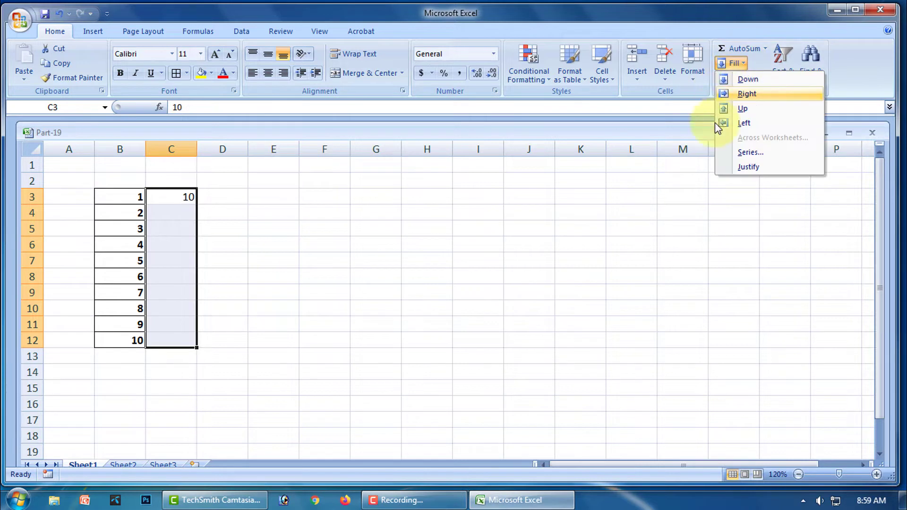
pyautogui.click(762, 153)
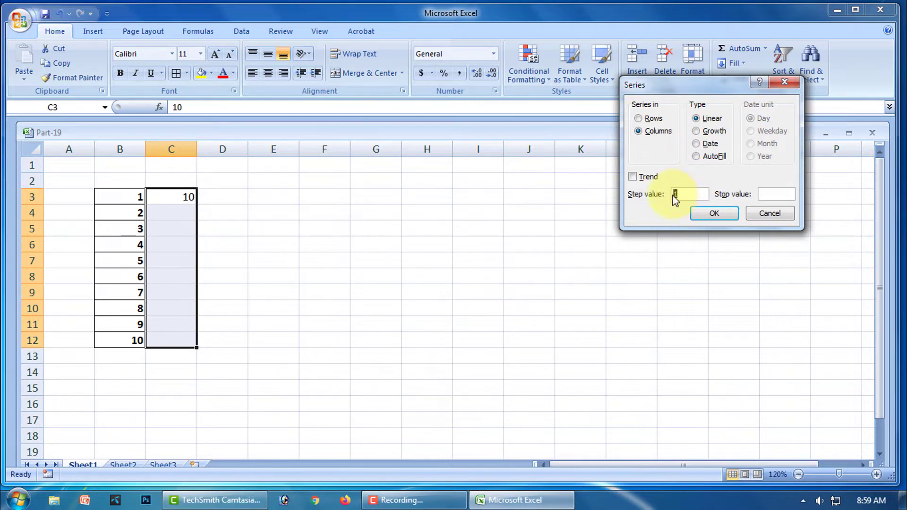
pyautogui.write('5')
pyautogui.click(714, 215)
# - Make the values 10 to 55 in C3:C12 bold
pyautogui.click(216, 223)
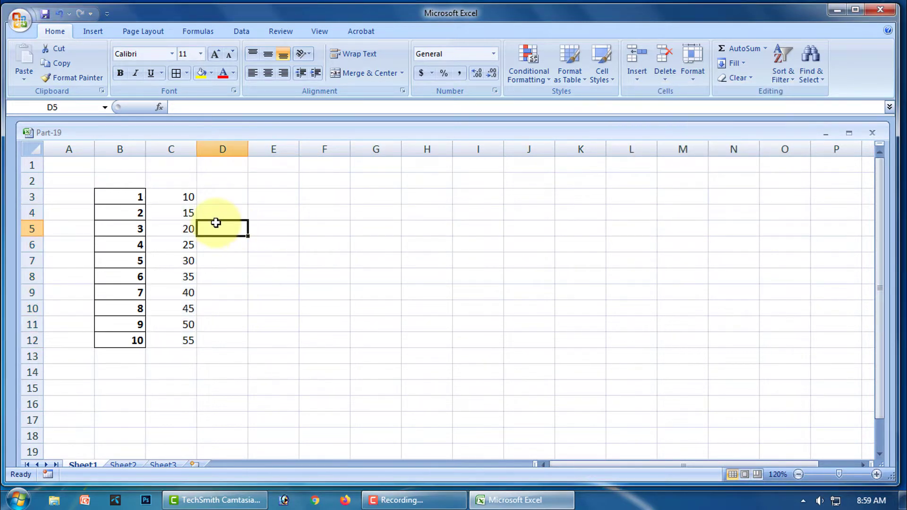
pyautogui.moveTo(180, 197); pyautogui.dragTo(179, 342)
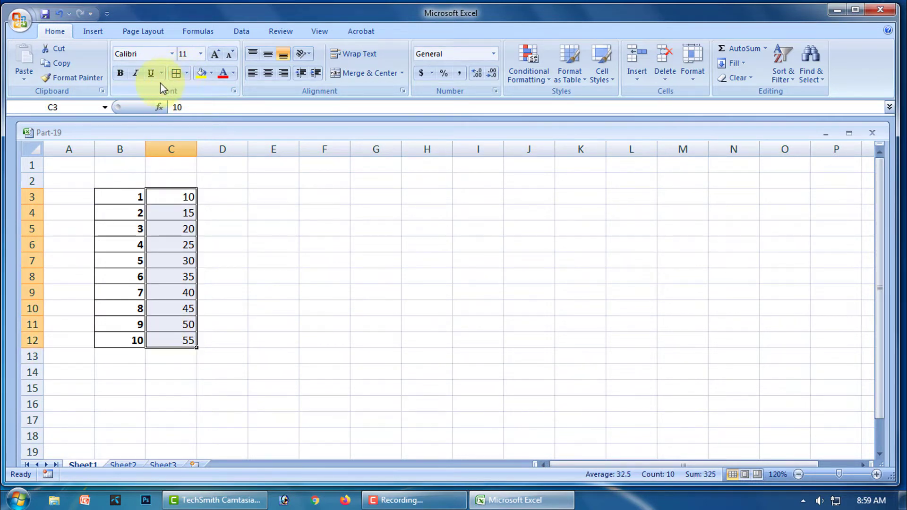
pyautogui.click(121, 74)
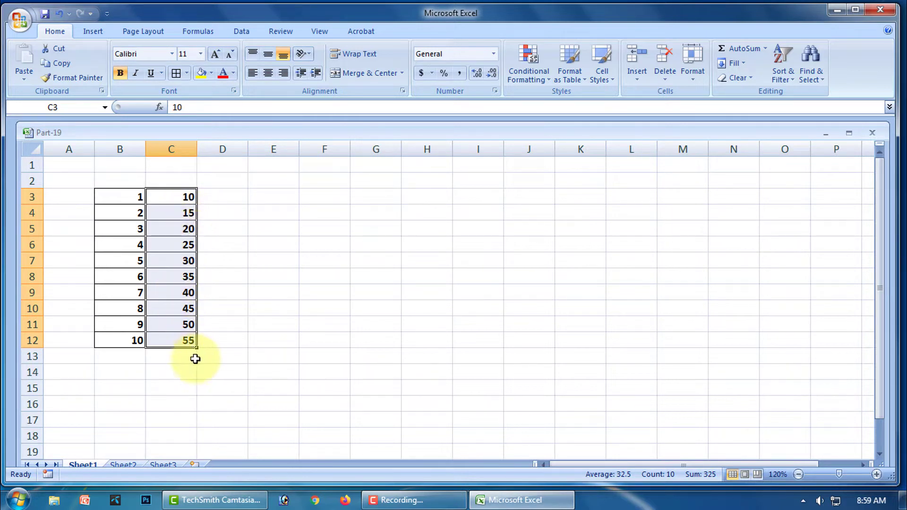
# - Add a 'Linear' header merged and centred across B2:C2 with yellow fill
pyautogui.moveTo(124, 179); pyautogui.dragTo(167, 186)
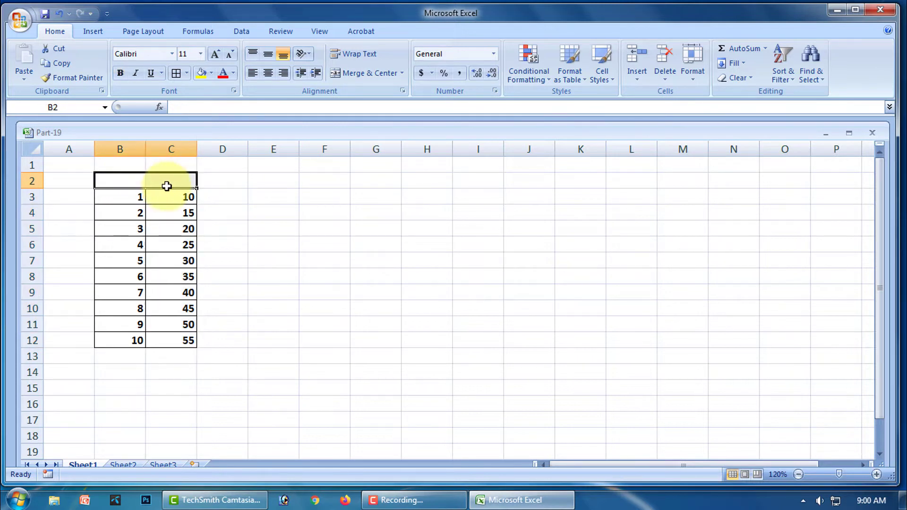
pyautogui.write('Linear')
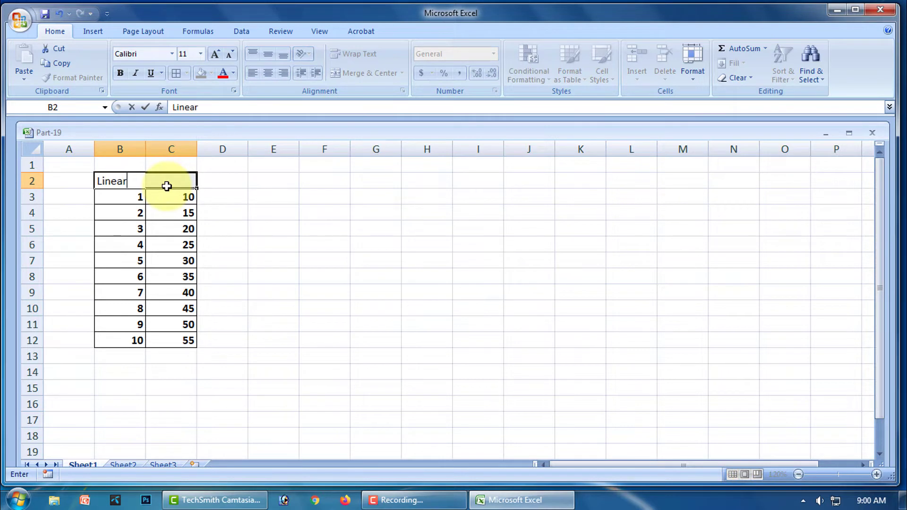
pyautogui.click(366, 248)
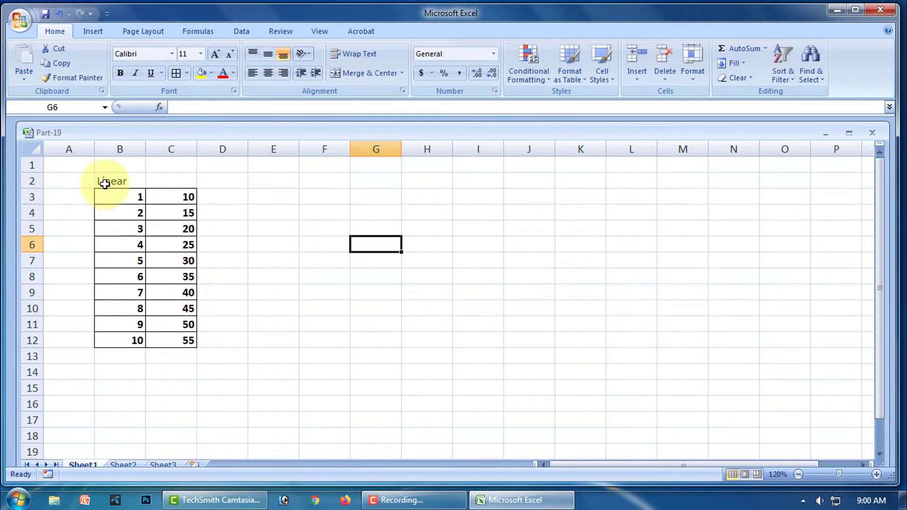
pyautogui.moveTo(101, 181); pyautogui.dragTo(157, 180)
pyautogui.click(352, 72)
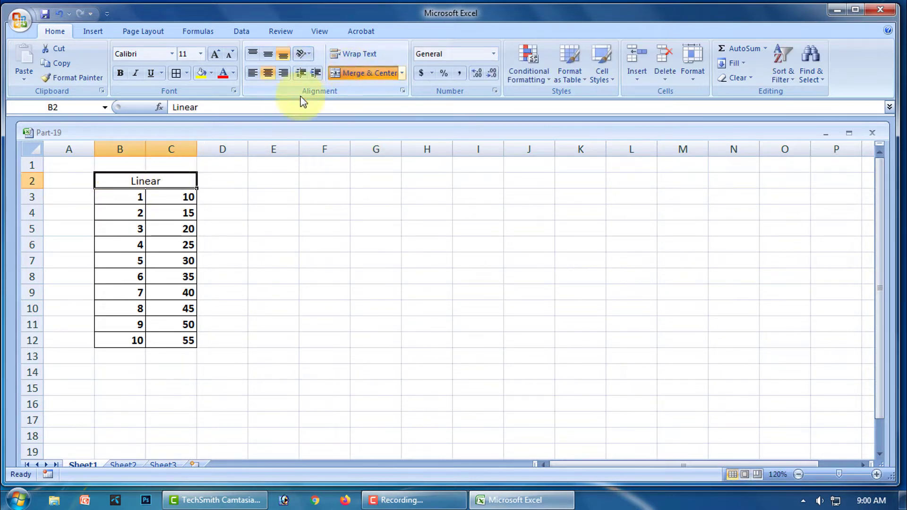
pyautogui.click(206, 75)
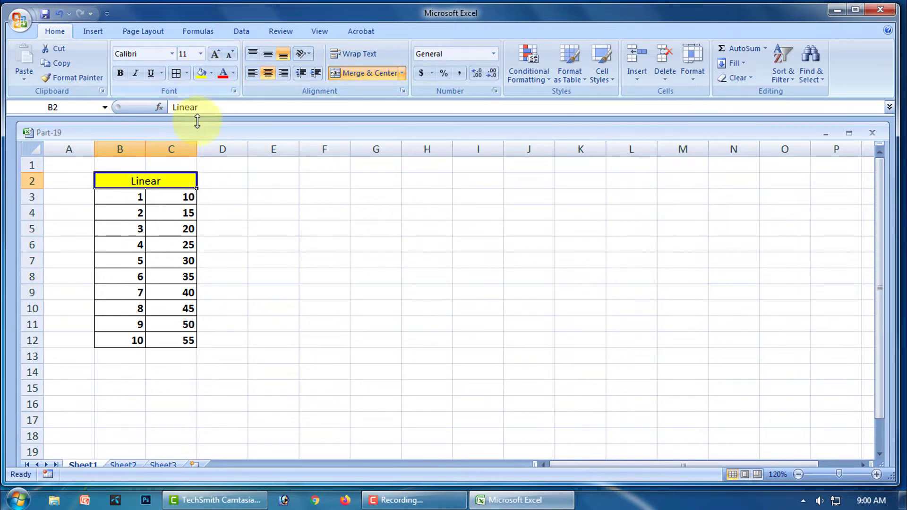
pyautogui.click(307, 228)
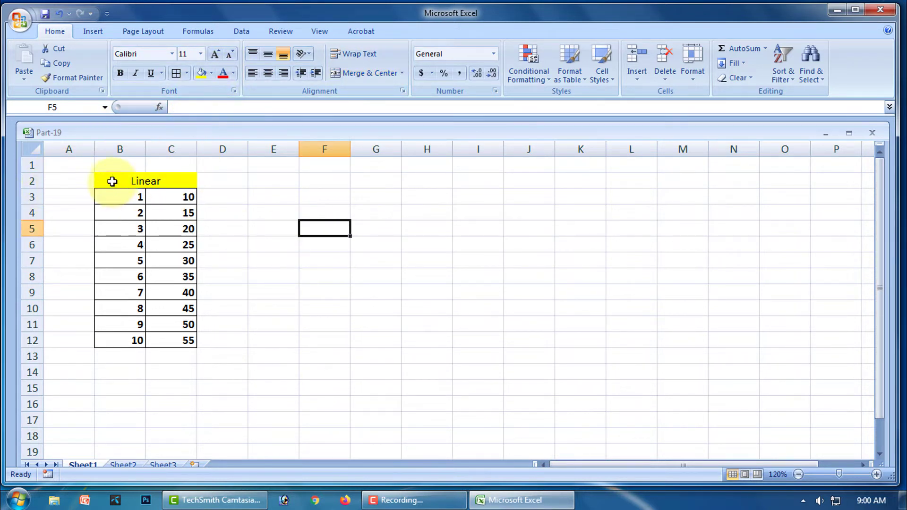
# - Give B2:C12 all borders and 16 pt font, and bold the Linear header
pyautogui.moveTo(112, 178); pyautogui.dragTo(157, 337)
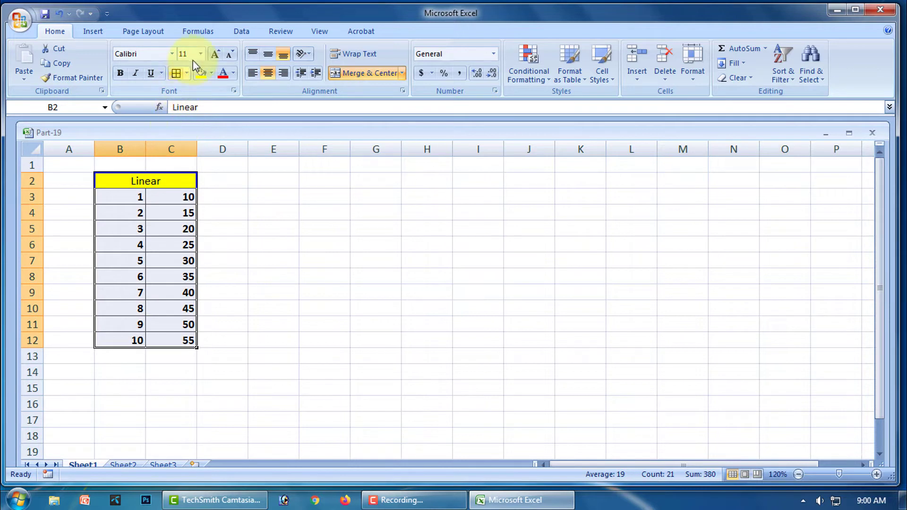
pyautogui.click(176, 73)
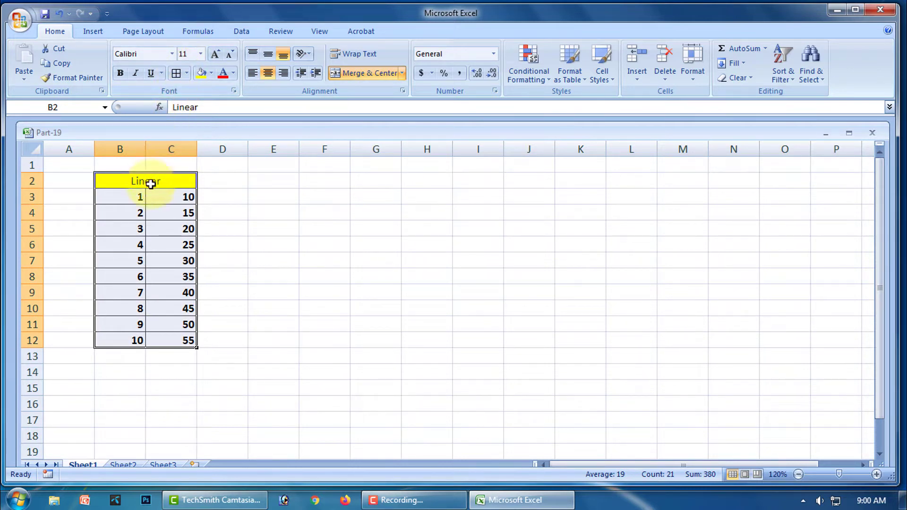
pyautogui.click(200, 53)
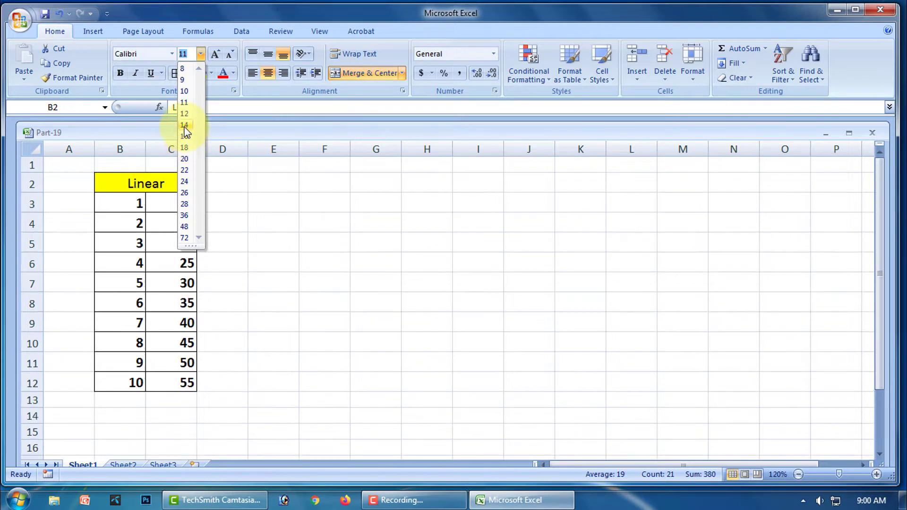
pyautogui.click(184, 137)
pyautogui.click(323, 230)
pyautogui.click(182, 178)
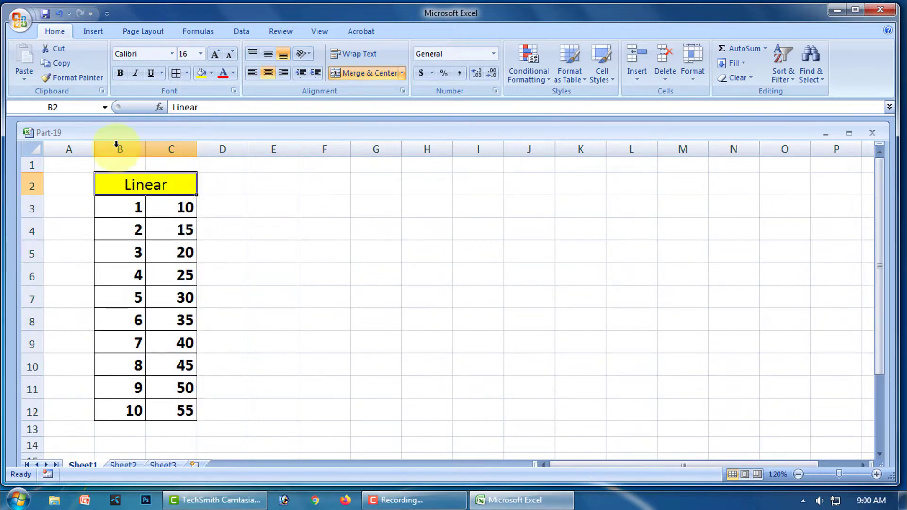
pyautogui.click(120, 73)
pyautogui.click(316, 249)
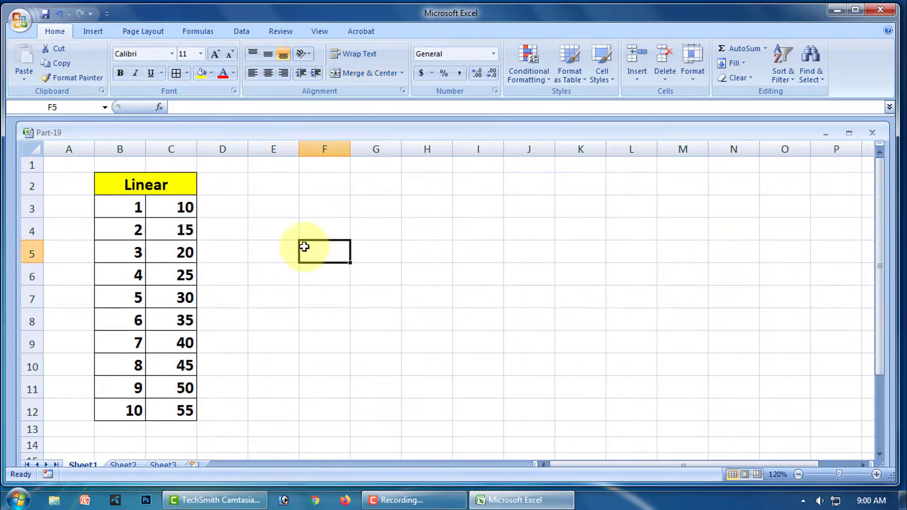
# - Type the heading Trend in E2 and the starting value 10 in E3
pyautogui.click(732, 63)
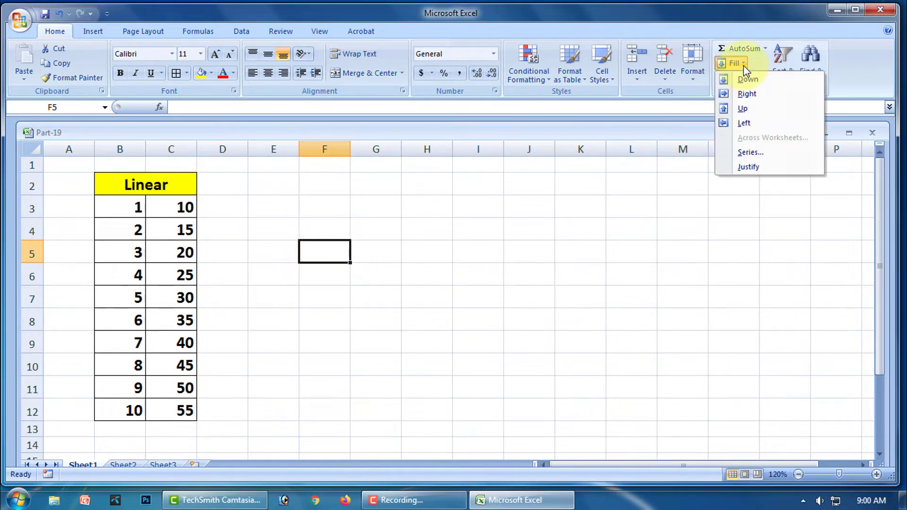
pyautogui.click(749, 149)
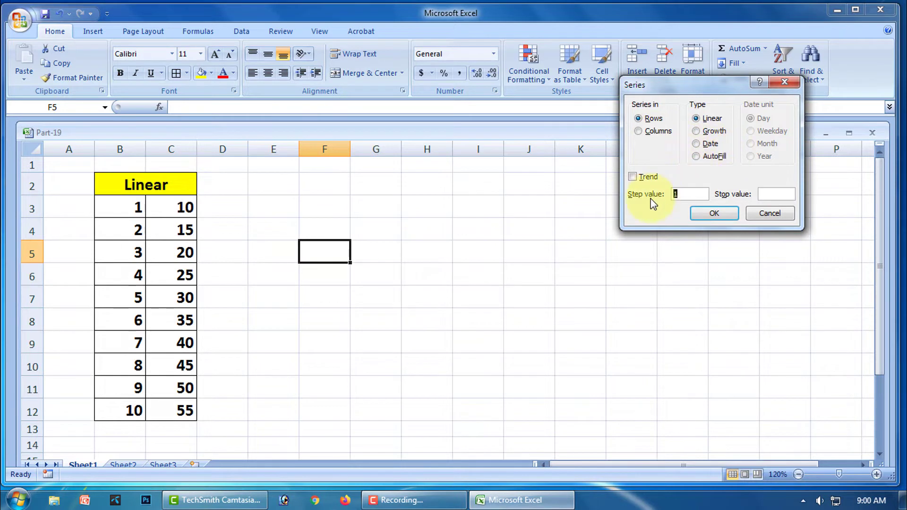
pyautogui.click(772, 212)
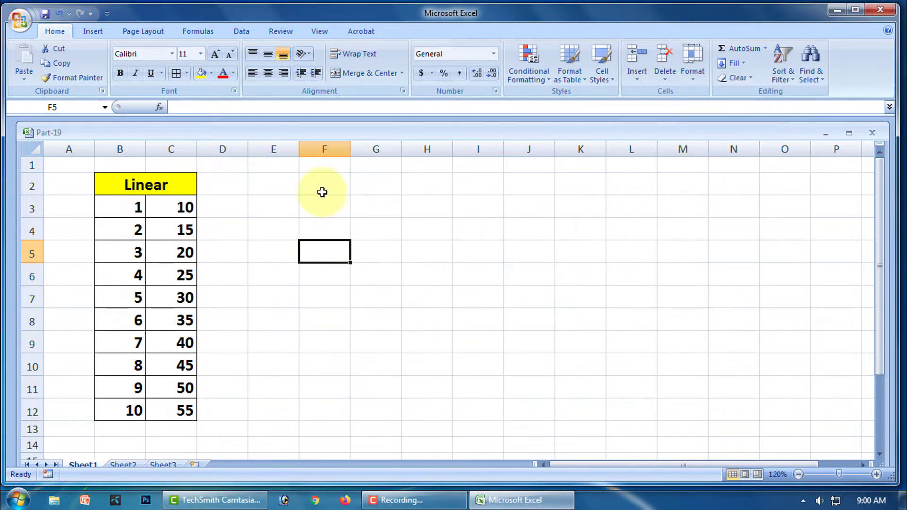
pyautogui.click(279, 188)
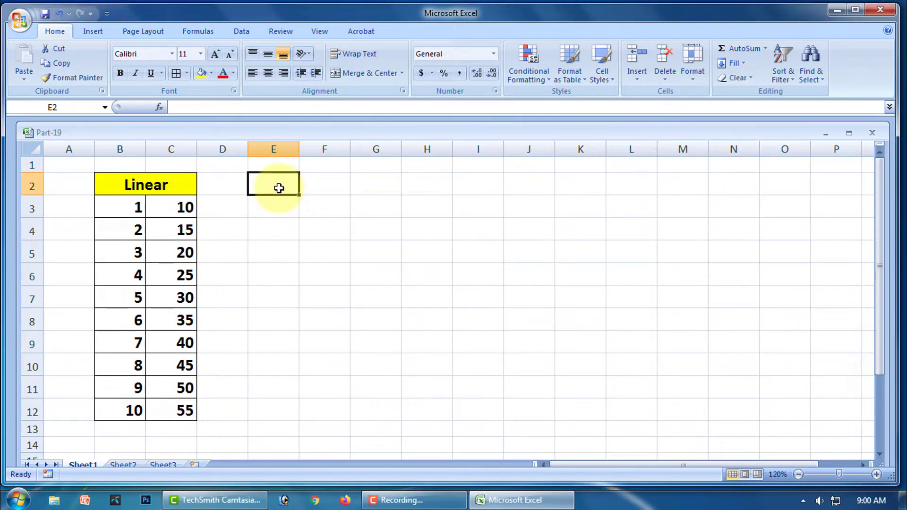
pyautogui.write('T')
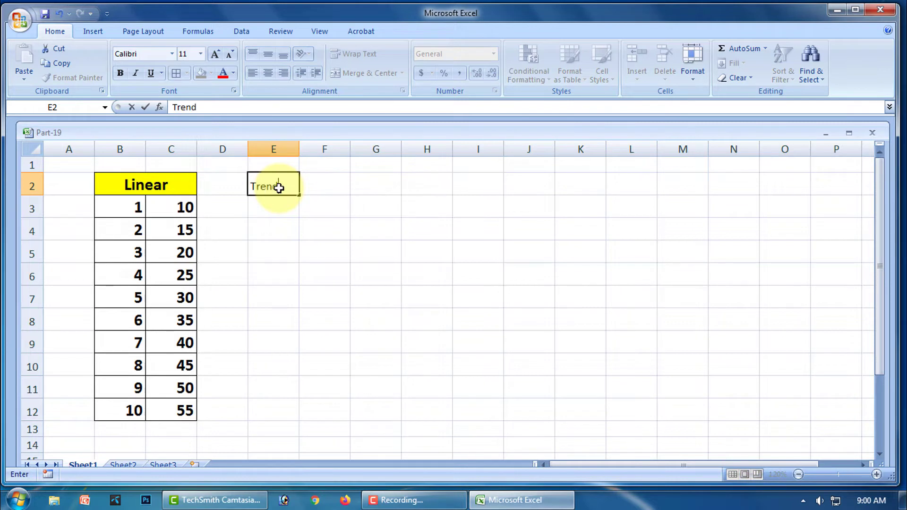
pyautogui.write('rend')
pyautogui.click(264, 208)
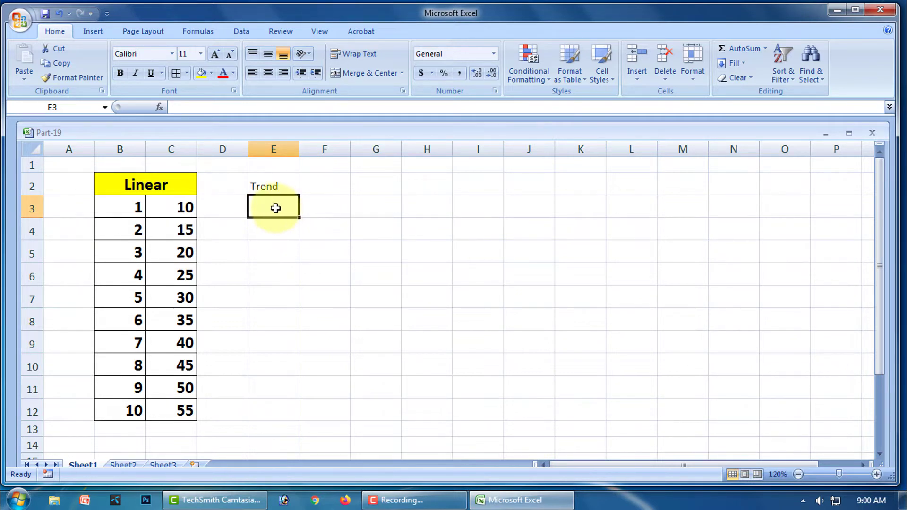
pyautogui.write('10')
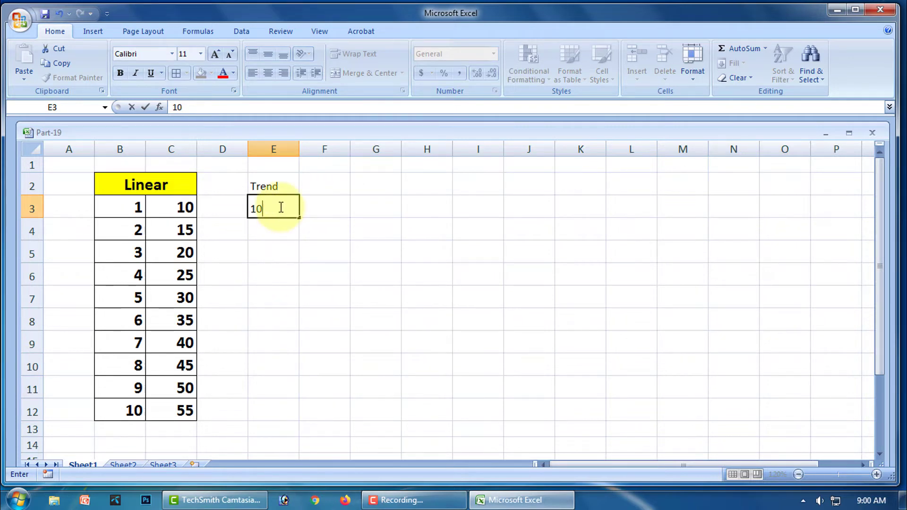
pyautogui.click(290, 270)
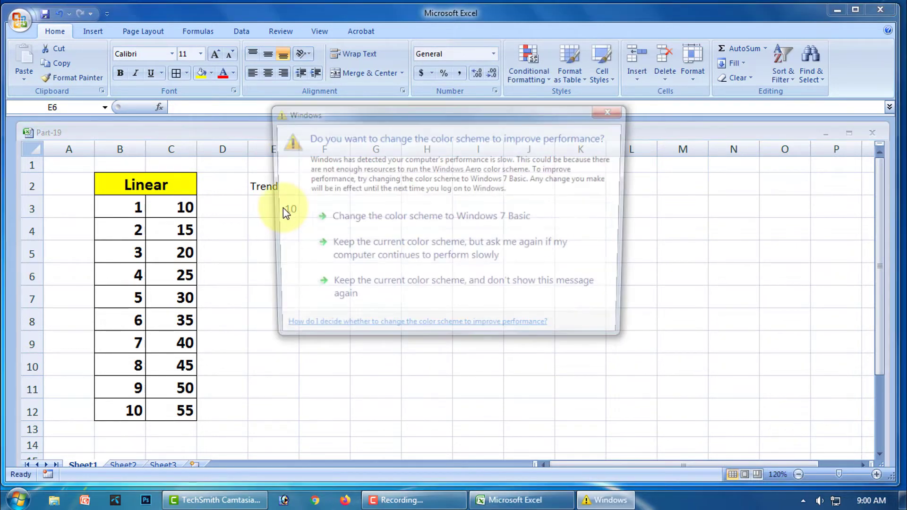
pyautogui.click(608, 112)
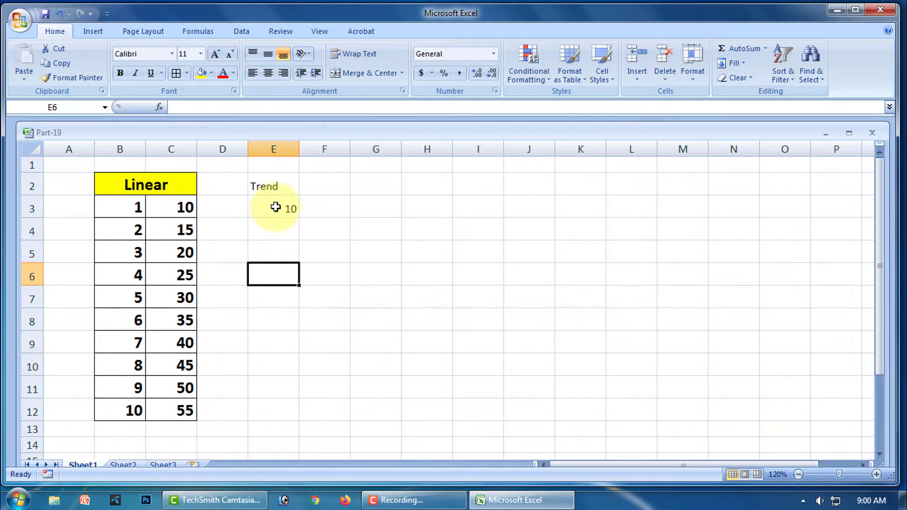
# - Enter 100 in both E3 and E12, then select E3:E12
pyautogui.moveTo(275, 207); pyautogui.dragTo(270, 402)
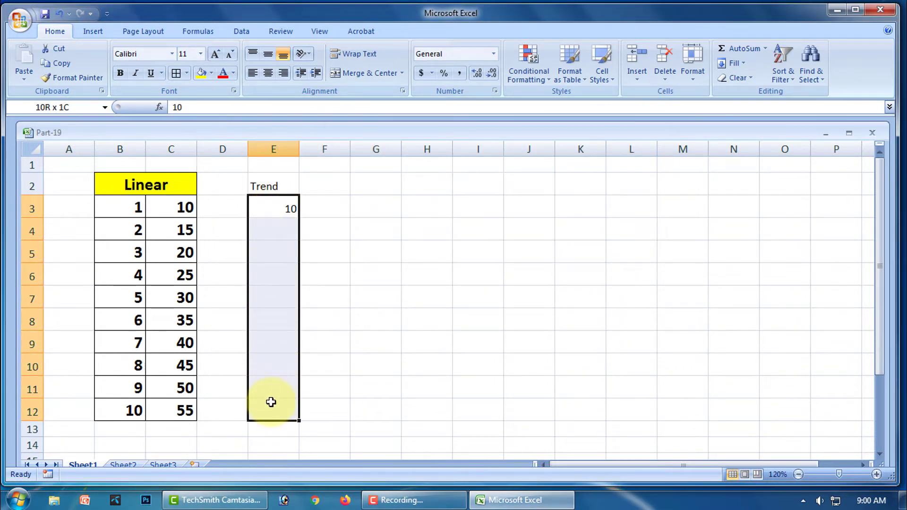
pyautogui.write('1')
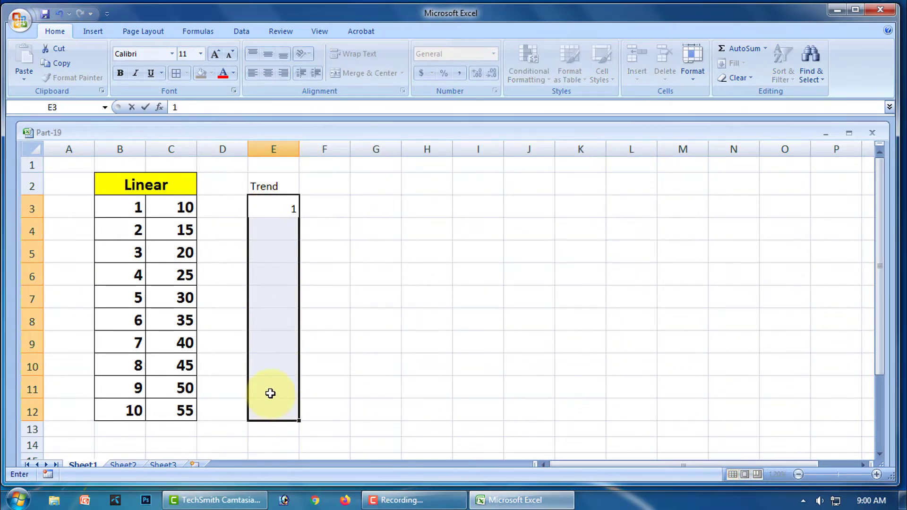
pyautogui.click(280, 409)
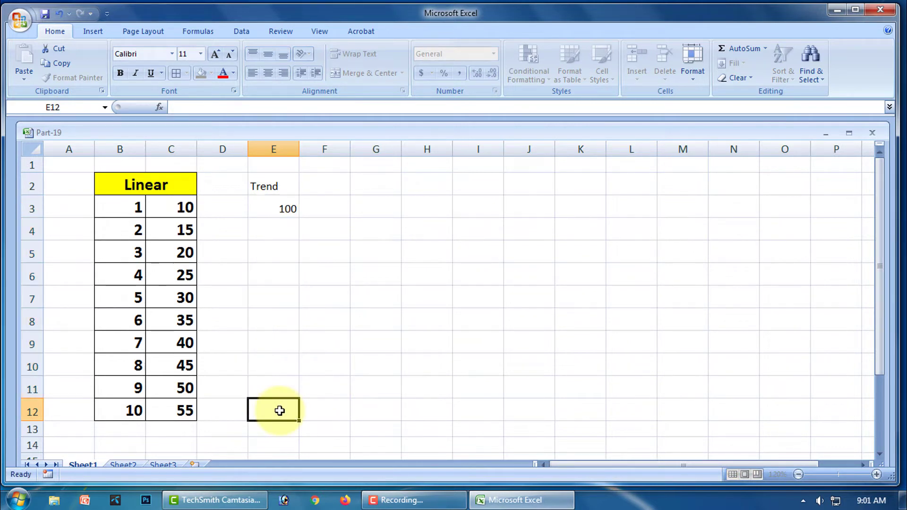
pyautogui.write('100')
pyautogui.click(366, 272)
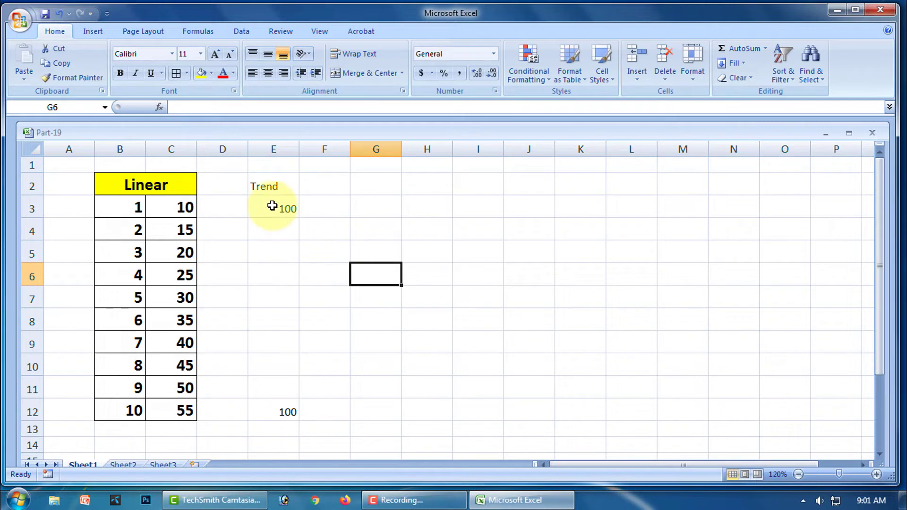
pyautogui.moveTo(272, 206); pyautogui.dragTo(282, 407)
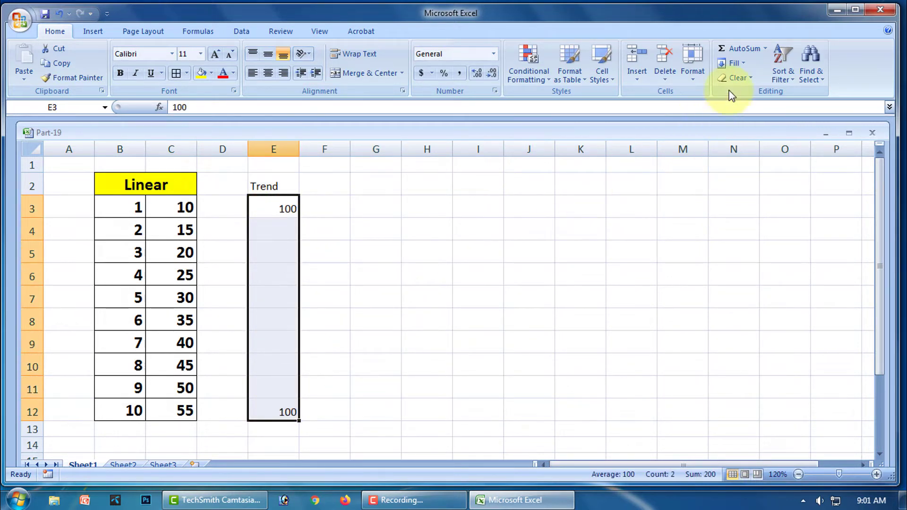
pyautogui.click(738, 63)
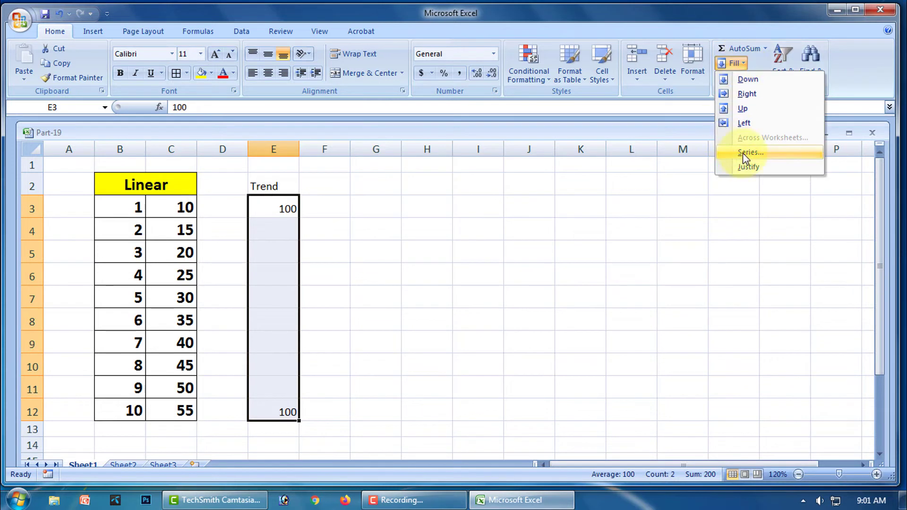
pyautogui.click(742, 152)
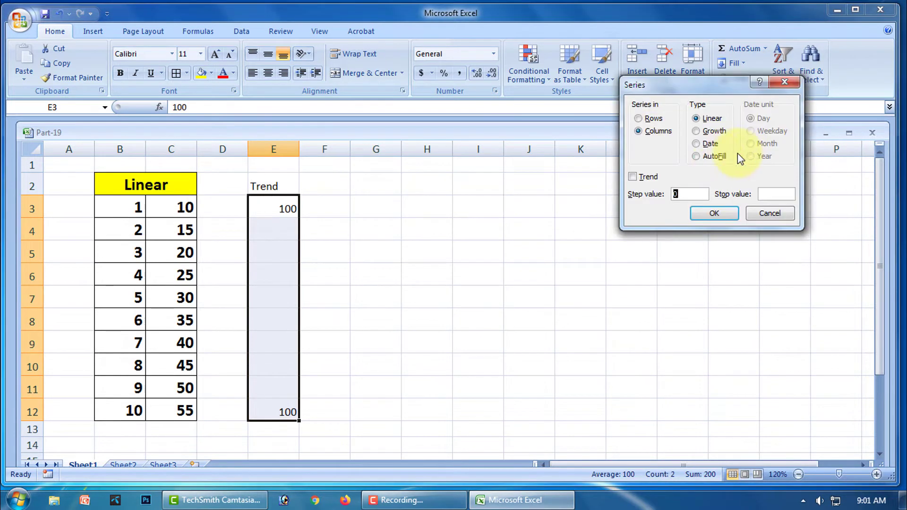
pyautogui.click(632, 178)
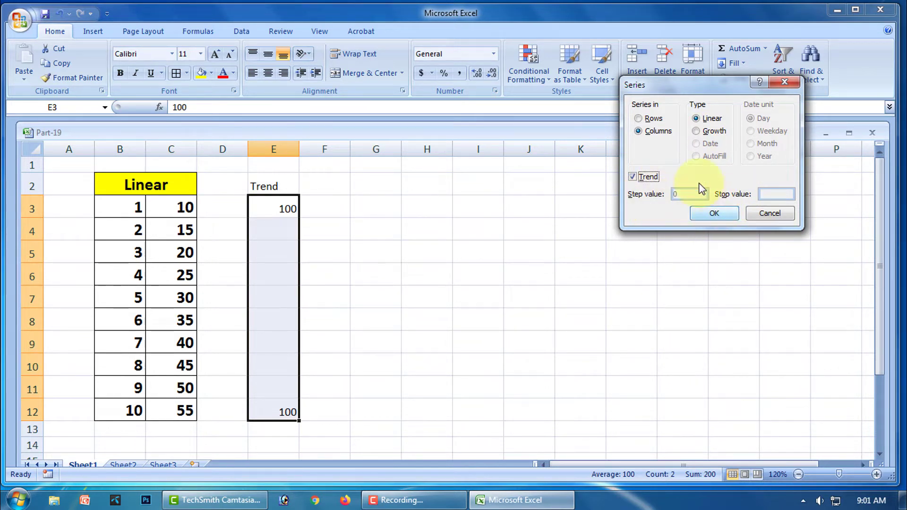
pyautogui.click(714, 215)
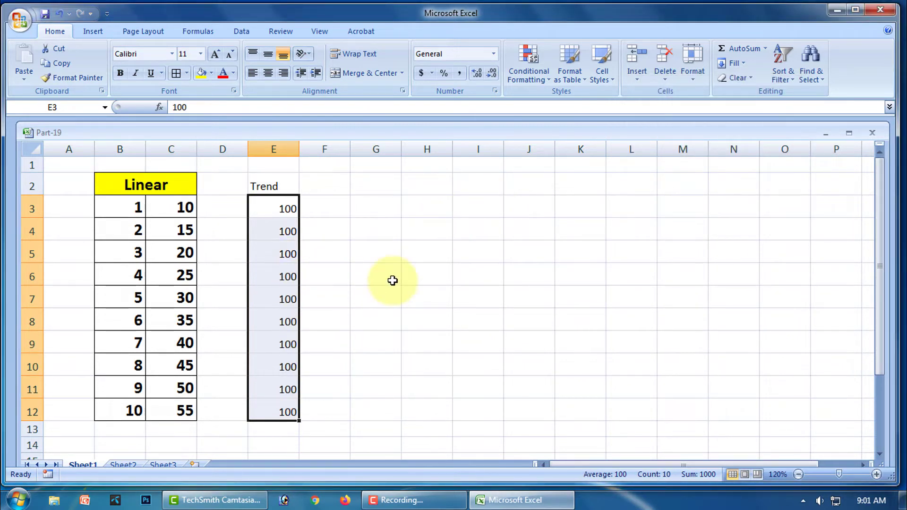
pyautogui.click(282, 205)
pyautogui.moveTo(281, 205); pyautogui.dragTo(279, 233)
pyautogui.hotkey('ctrl', 'z')
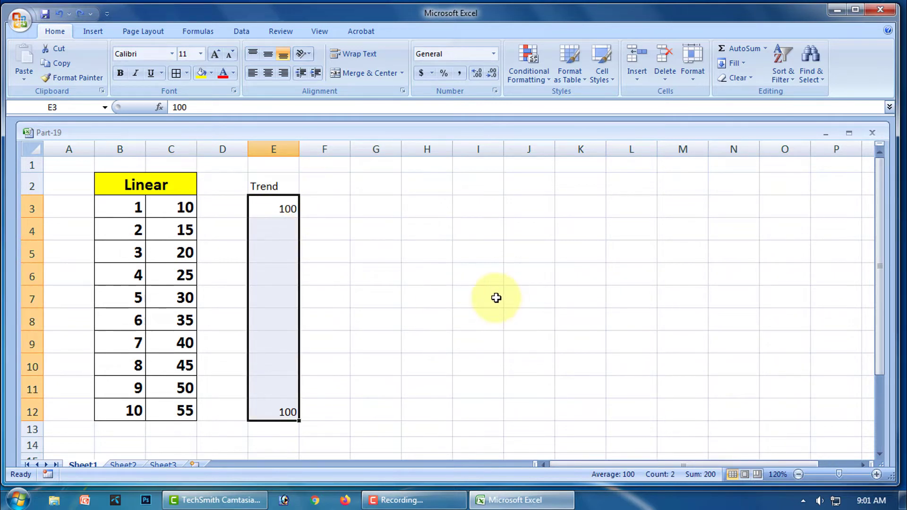
# - Set E3 to 10 and fill E3:E12 as a Trend series running 10 to 100
pyautogui.click(289, 209)
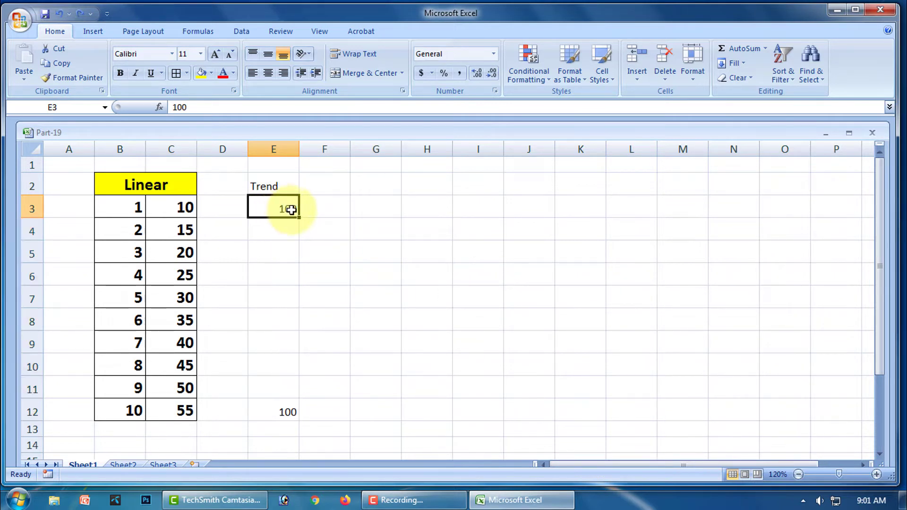
pyautogui.write('10')
pyautogui.click(289, 406)
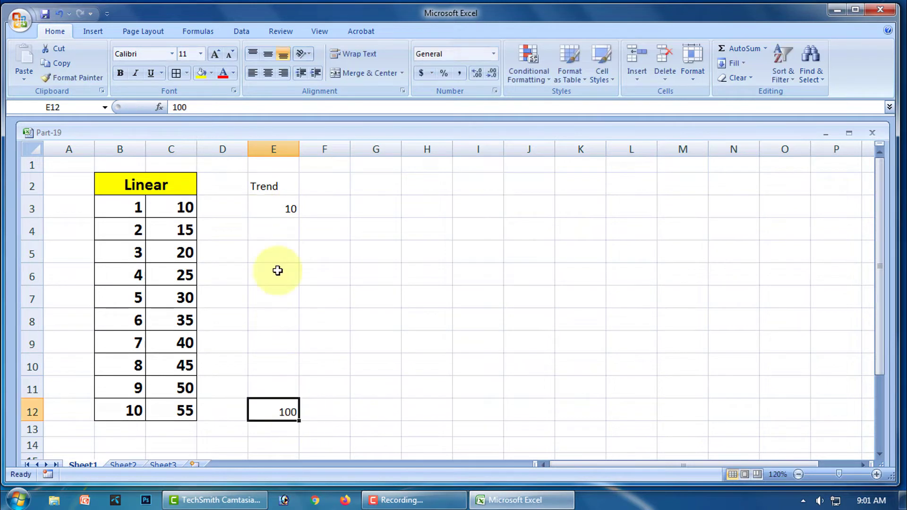
pyautogui.moveTo(287, 203); pyautogui.dragTo(283, 407)
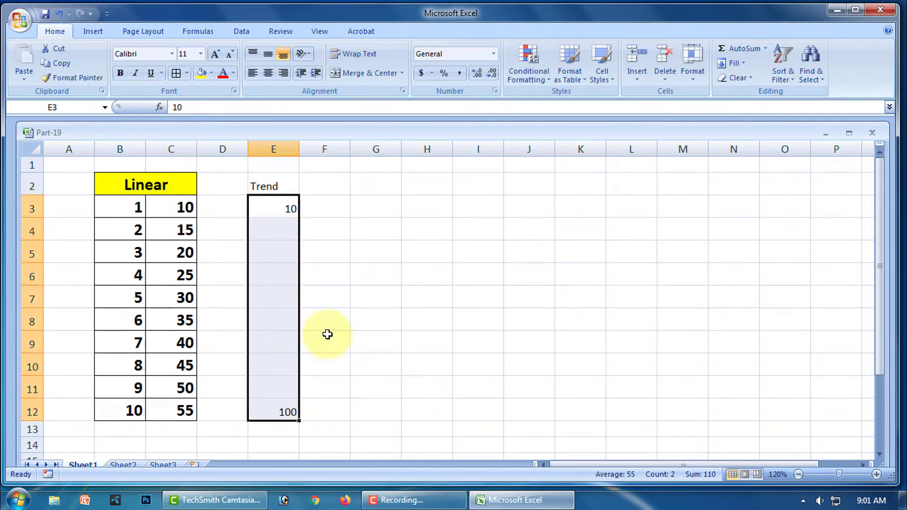
pyautogui.click(742, 64)
pyautogui.click(745, 155)
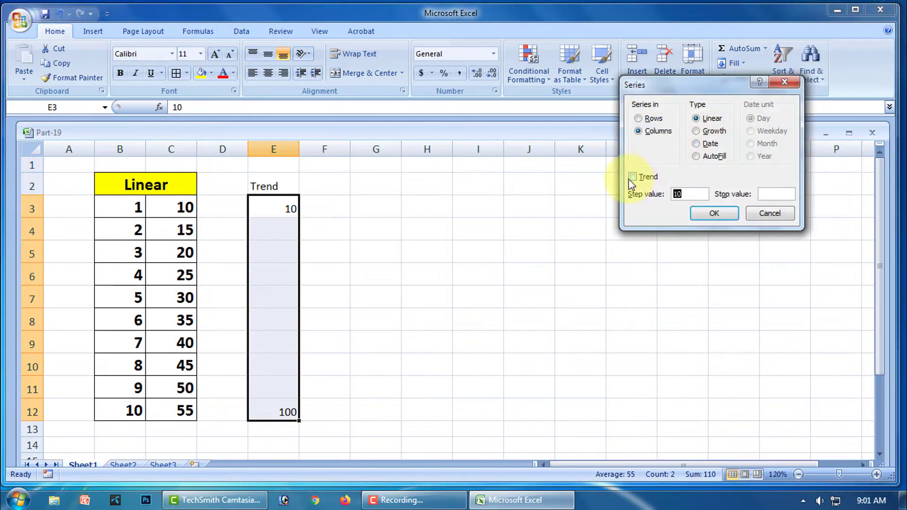
pyautogui.click(633, 178)
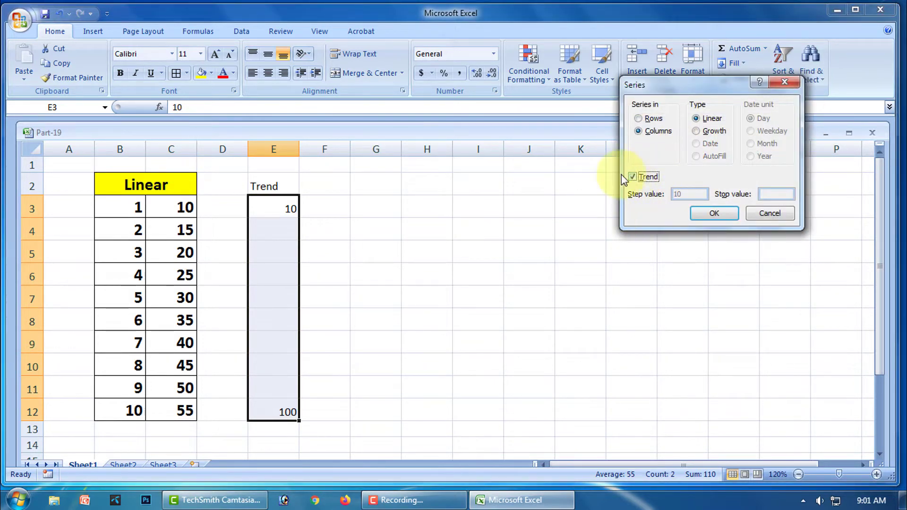
pyautogui.click(704, 213)
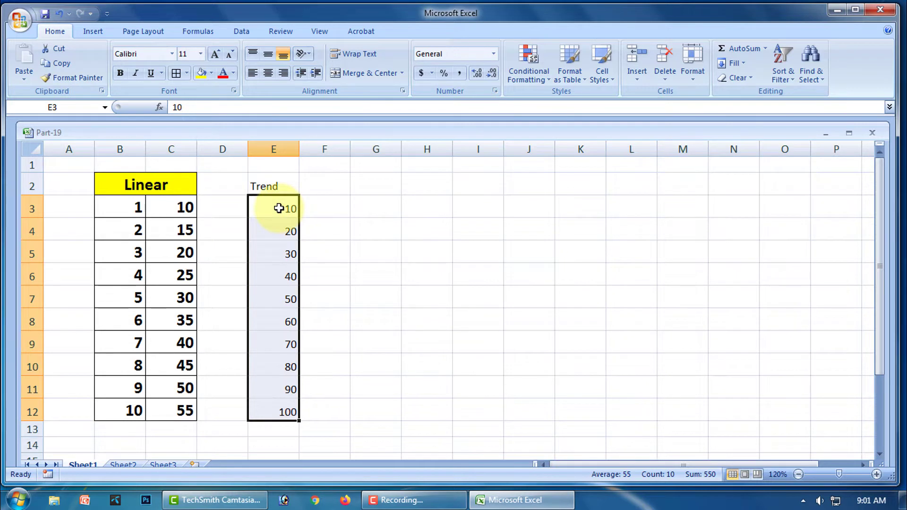
# - Select the Trend table E2:E12 and give the Trend heading a blue fill
pyautogui.moveTo(273, 184); pyautogui.dragTo(297, 408)
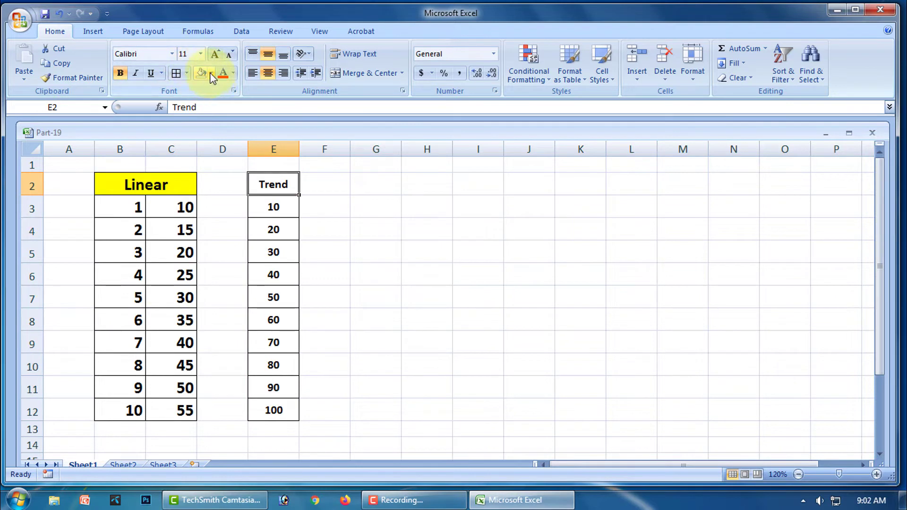
pyautogui.click(211, 72)
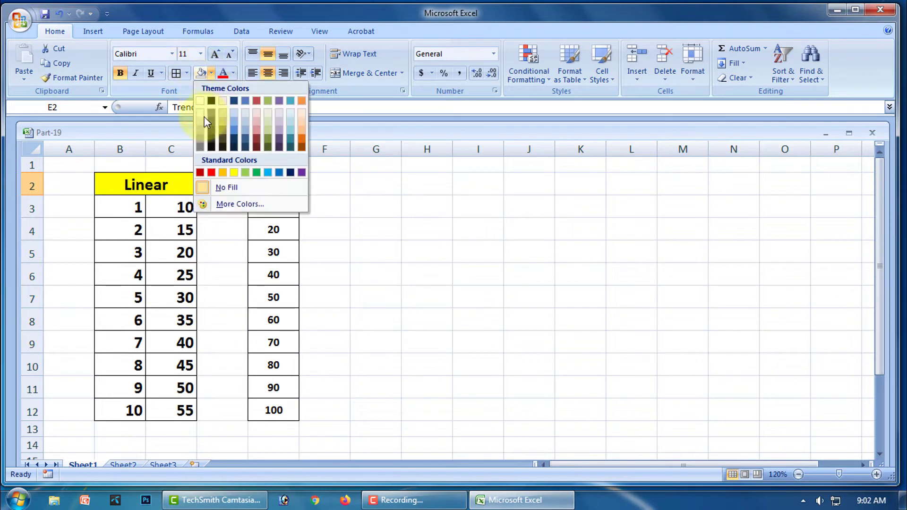
pyautogui.click(268, 173)
pyautogui.click(414, 227)
pyautogui.click(473, 274)
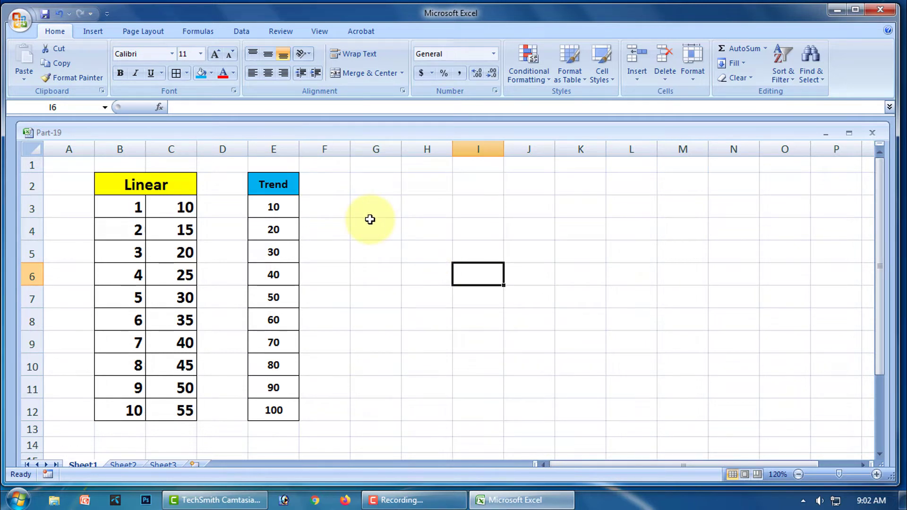
# - Enter the heading 'Growth' in G2 and the starting value 1 in G3
pyautogui.click(363, 187)
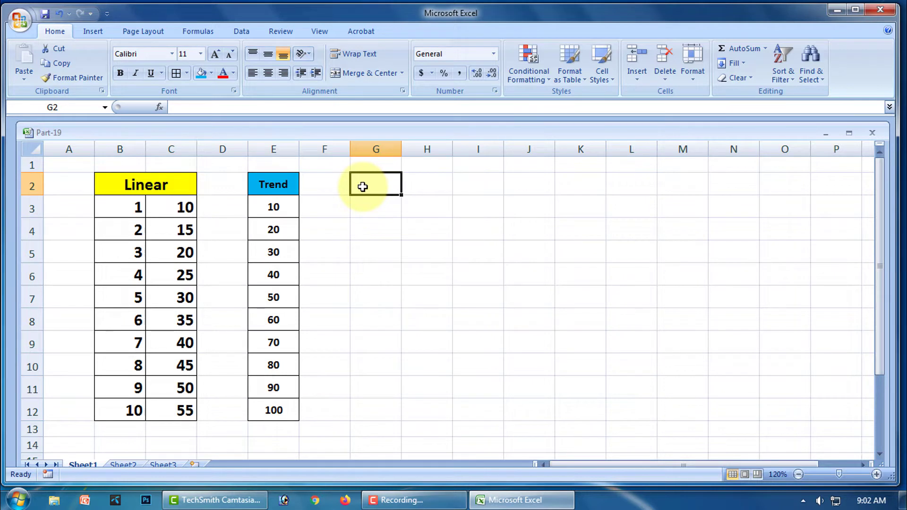
pyautogui.write('Growth')
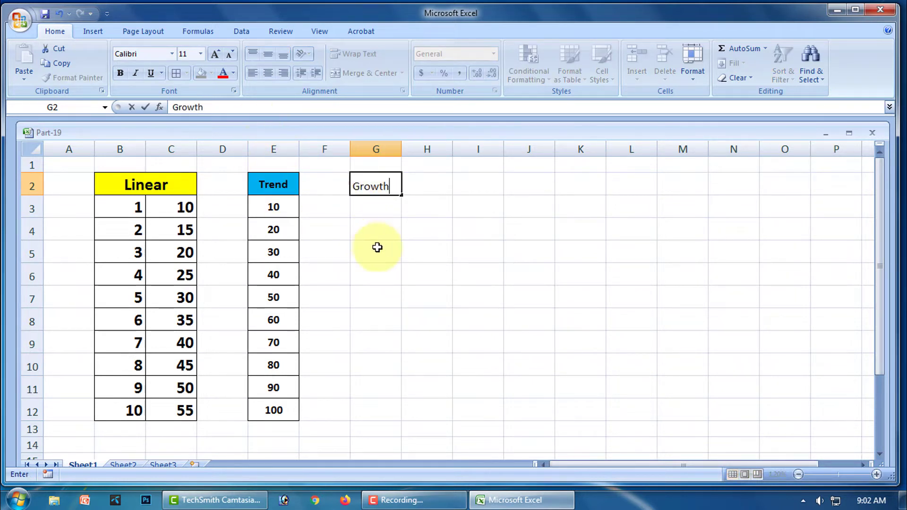
pyautogui.click(377, 249)
pyautogui.click(376, 207)
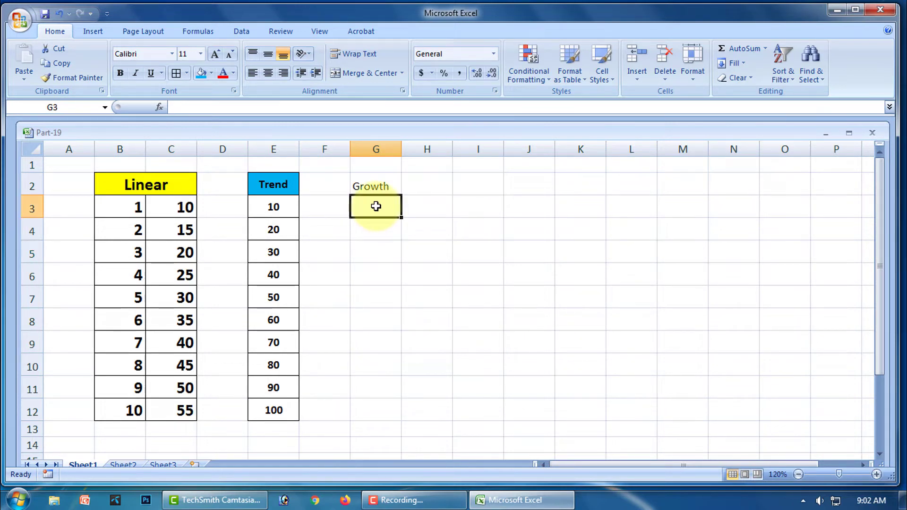
pyautogui.write('1')
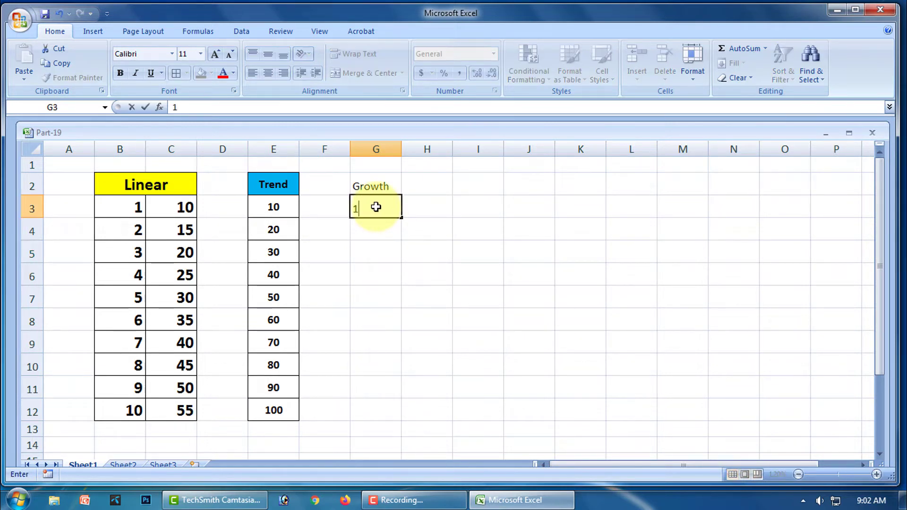
pyautogui.press('Return')
pyautogui.moveTo(377, 210); pyautogui.dragTo(361, 399)
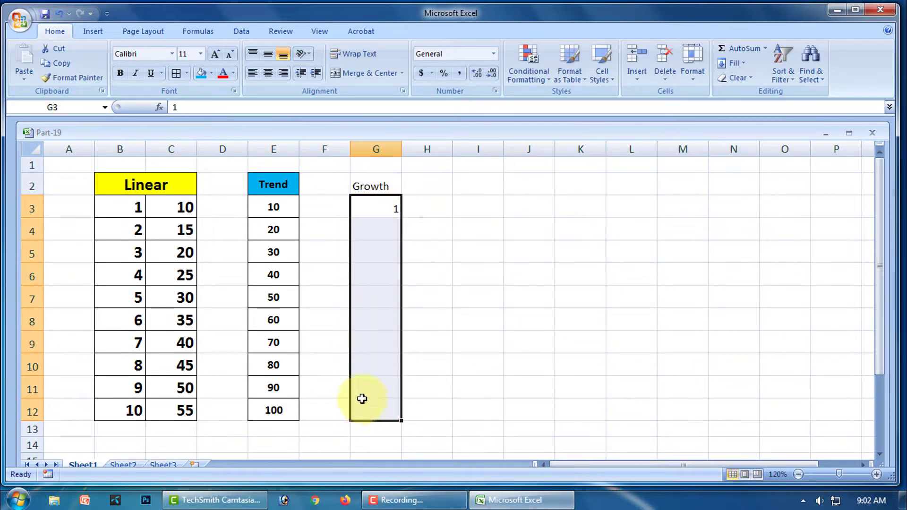
# - Fill G3:G12 with a Growth series of step 1, giving 1 in every cell
pyautogui.click(741, 64)
pyautogui.click(750, 153)
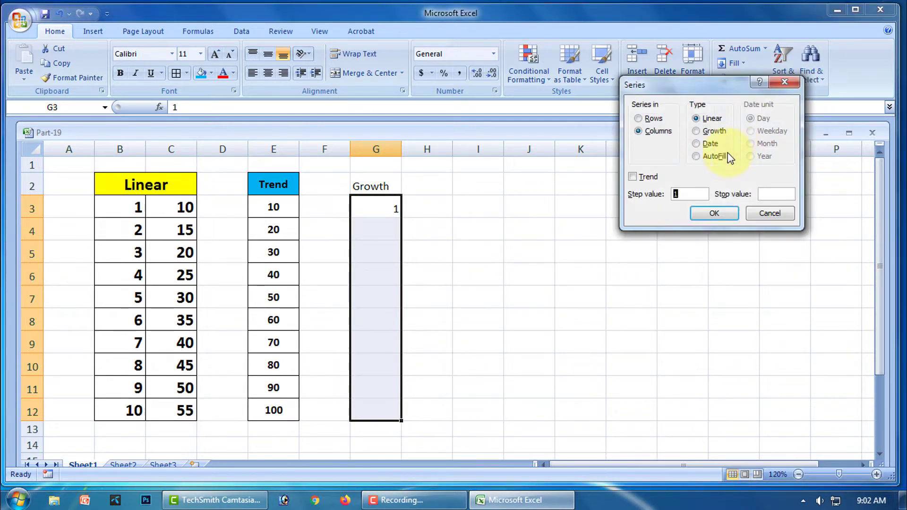
pyautogui.click(696, 131)
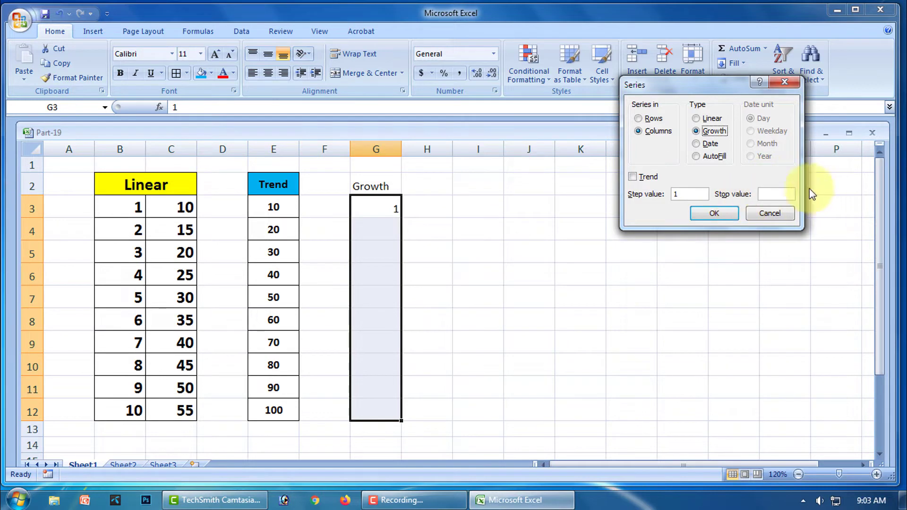
pyautogui.click(721, 214)
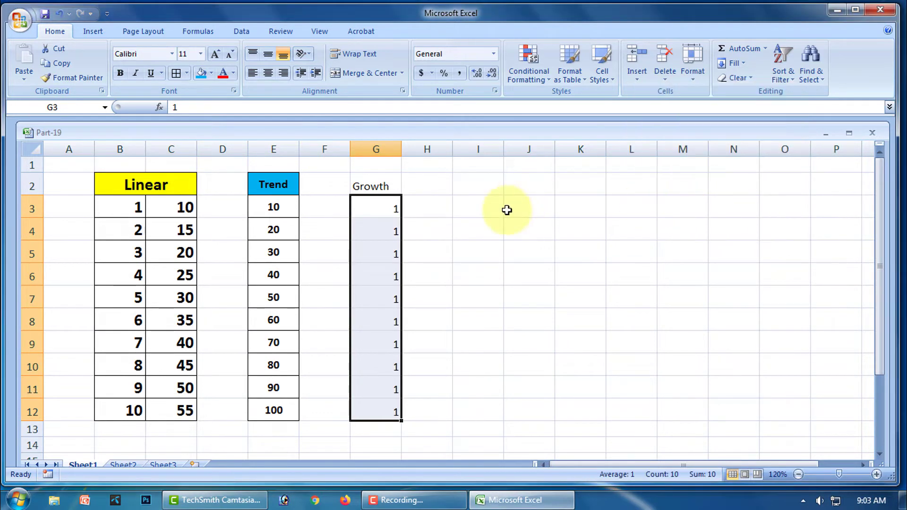
# - Centre the G3:G12 values vertically and horizontally
pyautogui.click(471, 259)
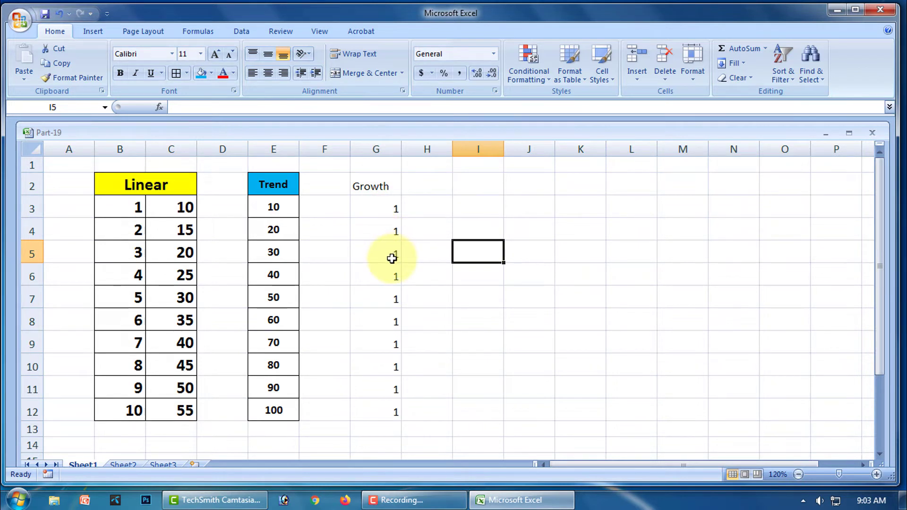
pyautogui.moveTo(389, 210); pyautogui.dragTo(391, 409)
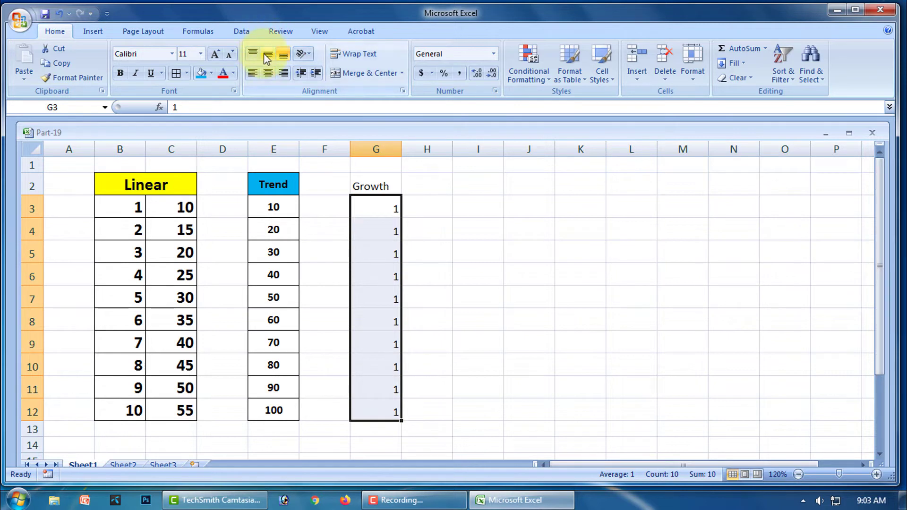
pyautogui.click(267, 55)
pyautogui.click(268, 73)
pyautogui.click(436, 208)
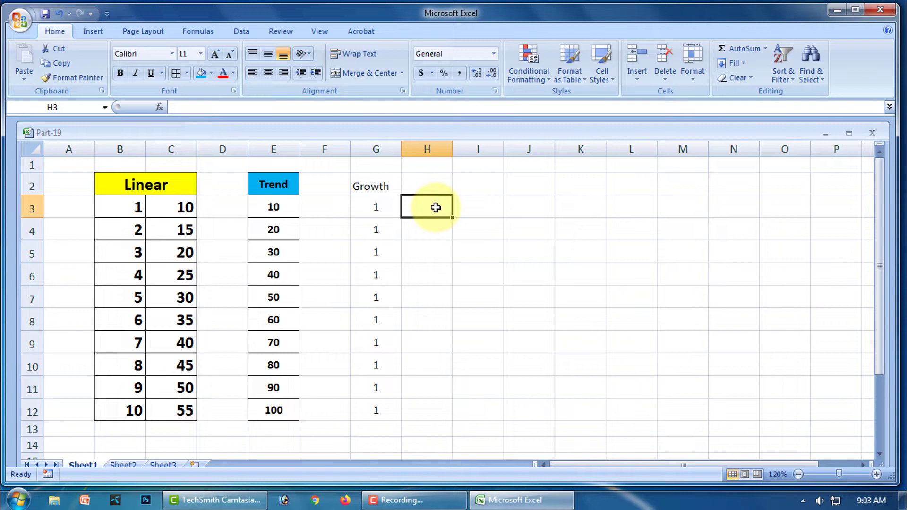
# - Enter 5 in H3 and fill H3:H12 with a Growth series of step 2, doubling up to 2560
pyautogui.write('5')
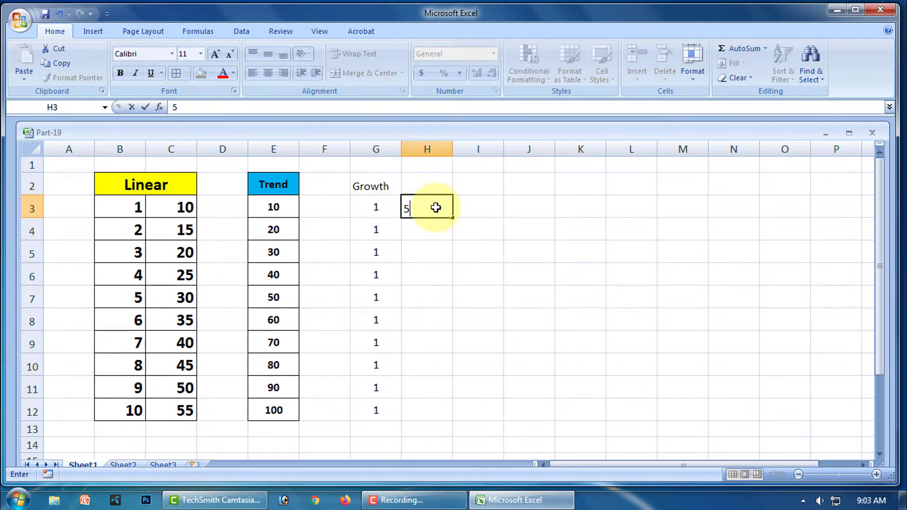
pyautogui.press('Return')
pyautogui.moveTo(431, 203); pyautogui.dragTo(431, 407)
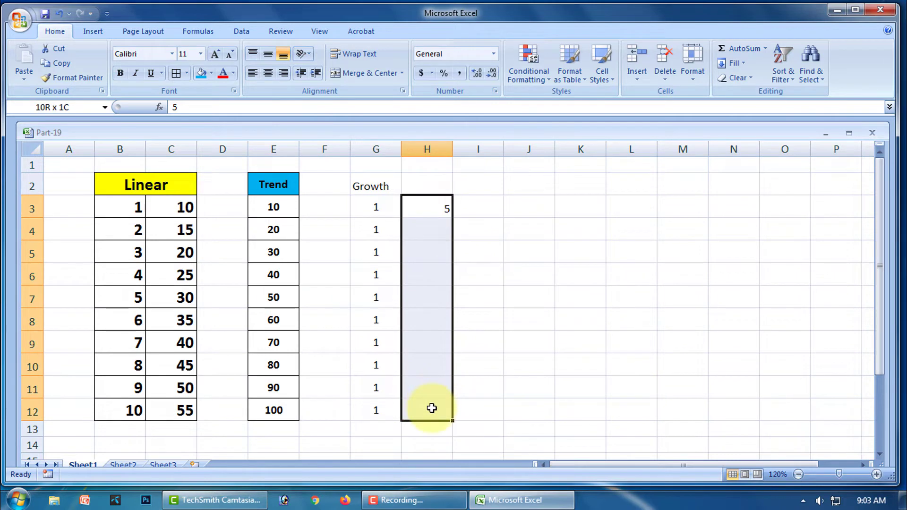
pyautogui.click(745, 69)
pyautogui.click(750, 152)
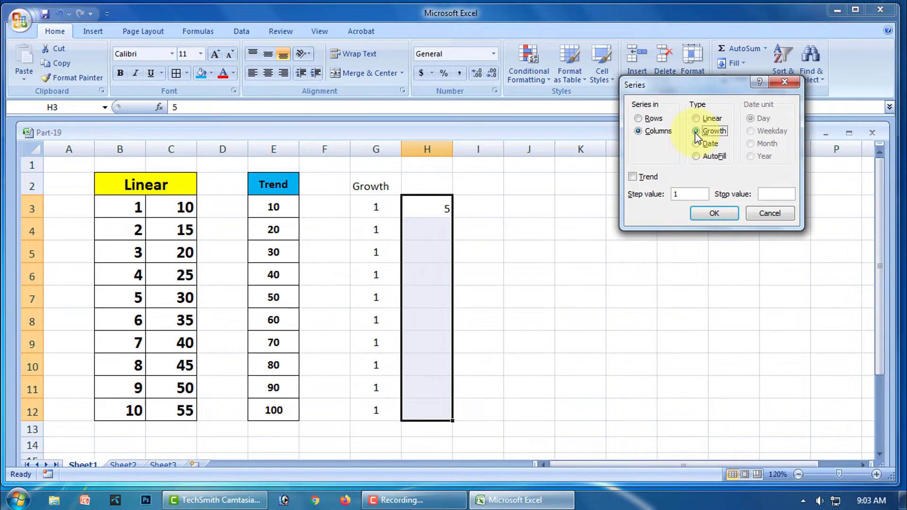
pyautogui.doubleClick(674, 194)
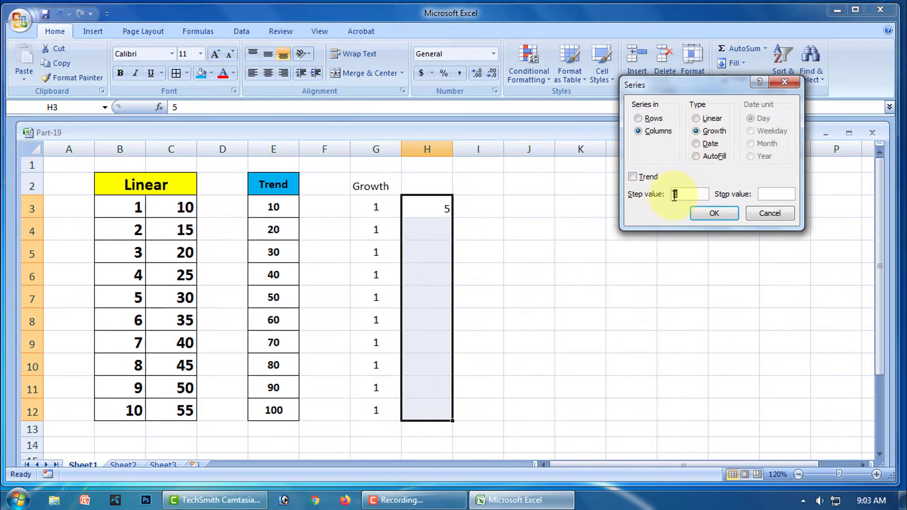
pyautogui.write('2')
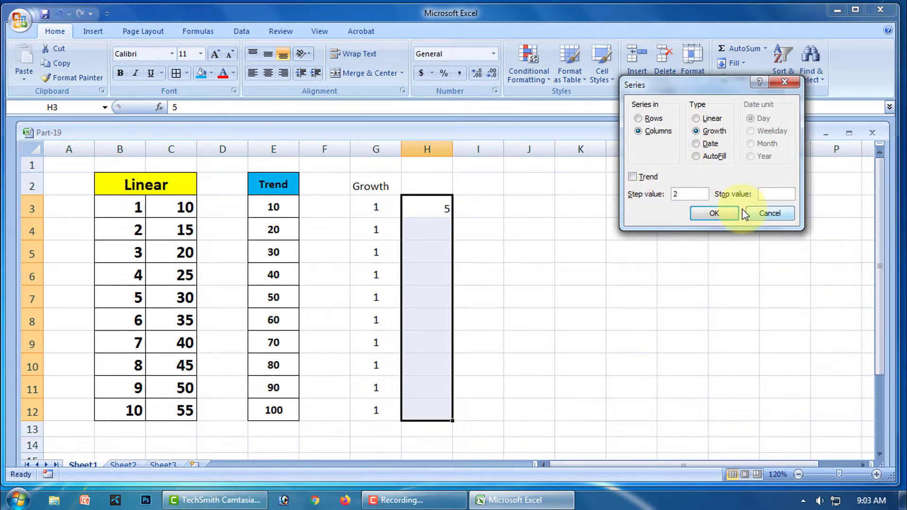
pyautogui.click(714, 214)
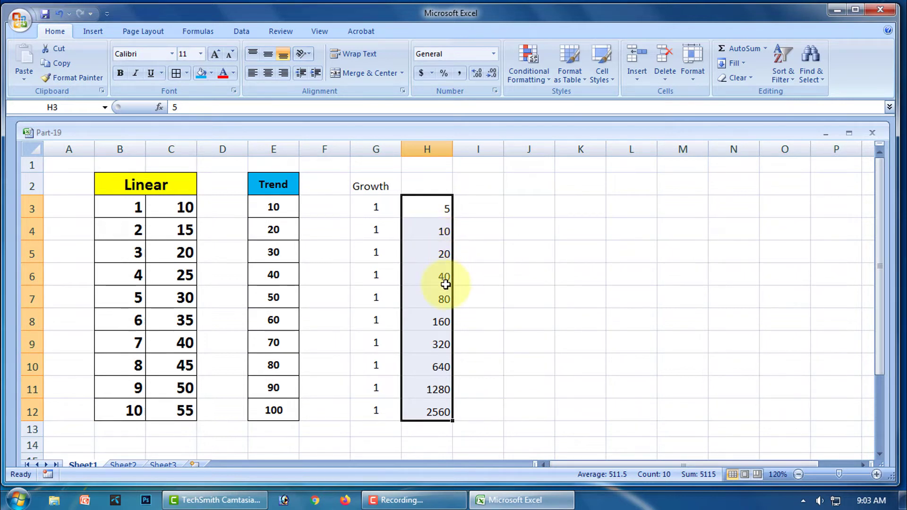
# - Enter 10 in I3 and fill I3:I12 with a Growth series of step 10, reaching 1E+10
pyautogui.click(519, 268)
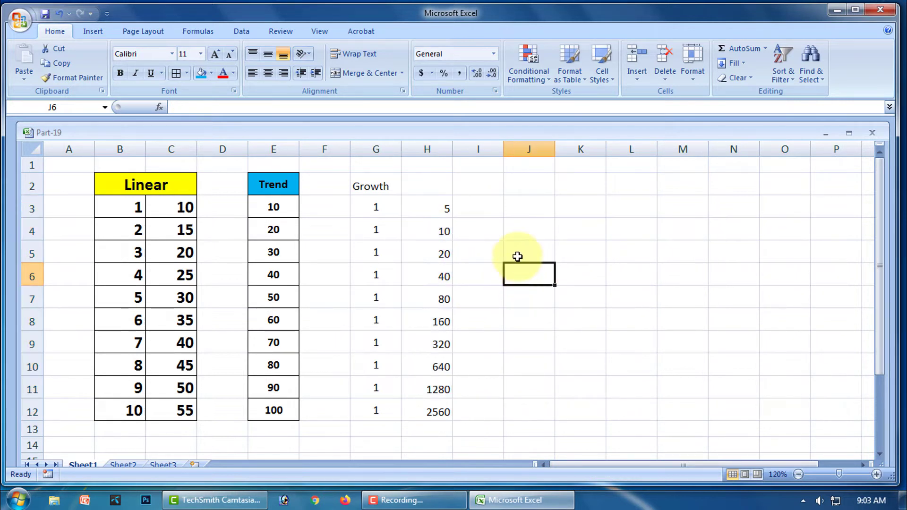
pyautogui.click(488, 206)
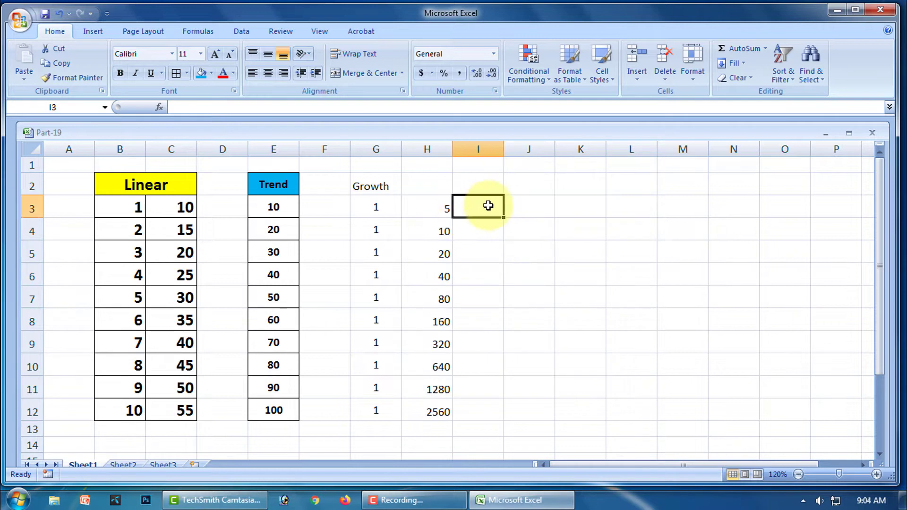
pyautogui.write('10')
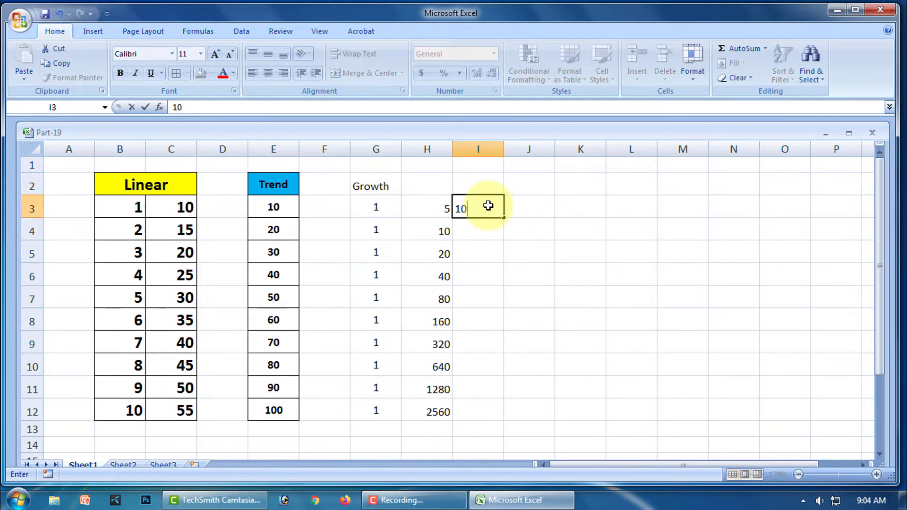
pyautogui.click(479, 235)
pyautogui.moveTo(472, 204); pyautogui.dragTo(488, 400)
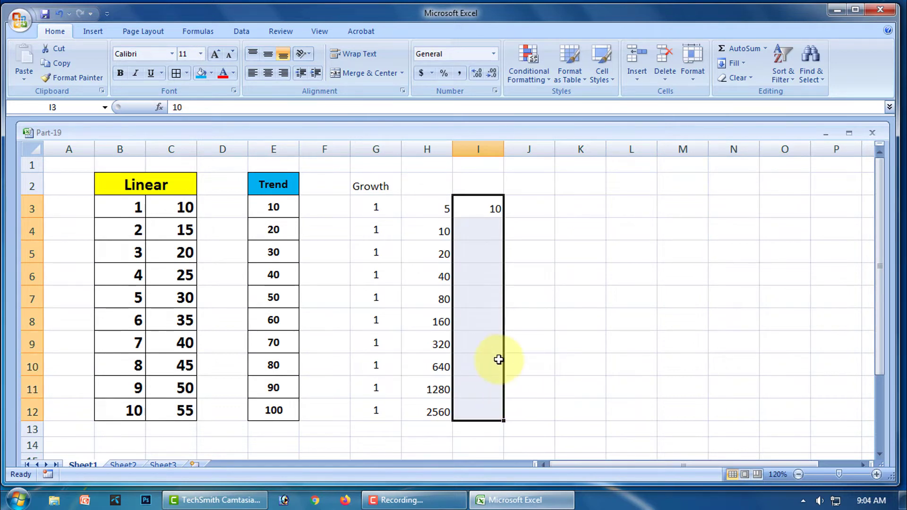
pyautogui.click(745, 66)
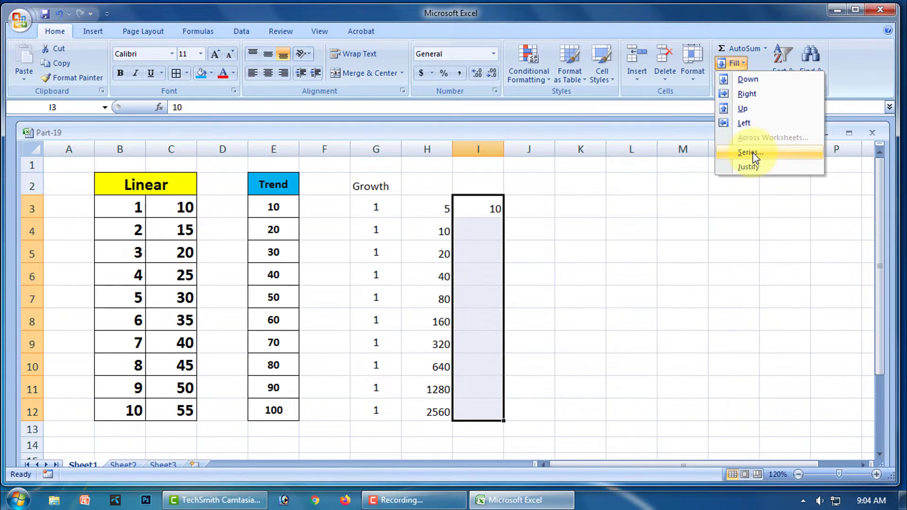
pyautogui.click(752, 153)
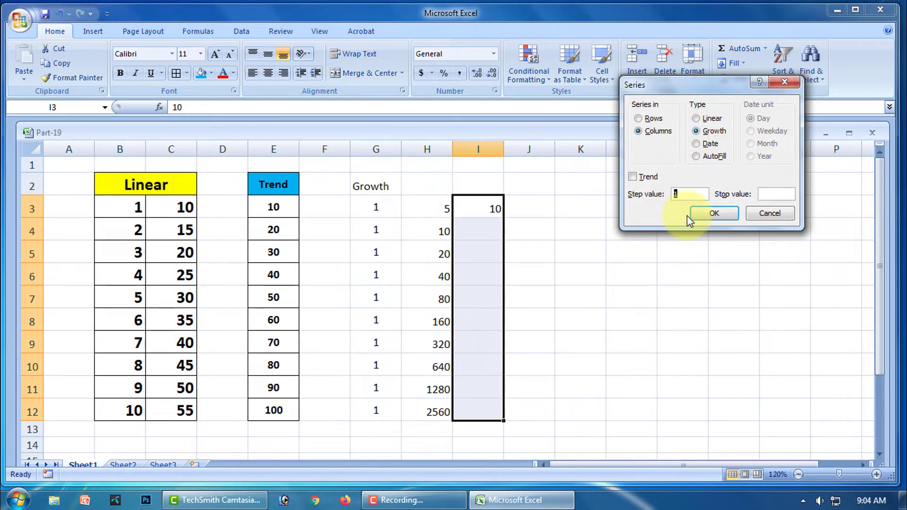
pyautogui.click(714, 215)
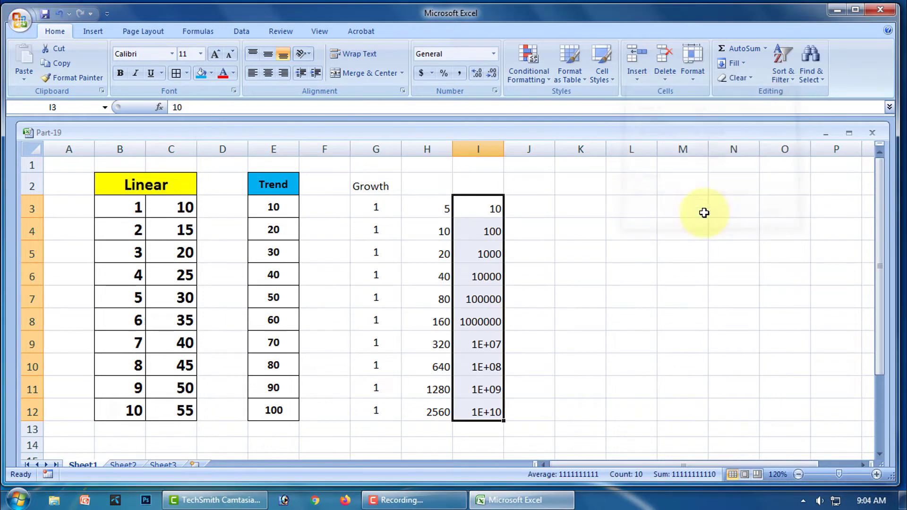
pyautogui.click(582, 248)
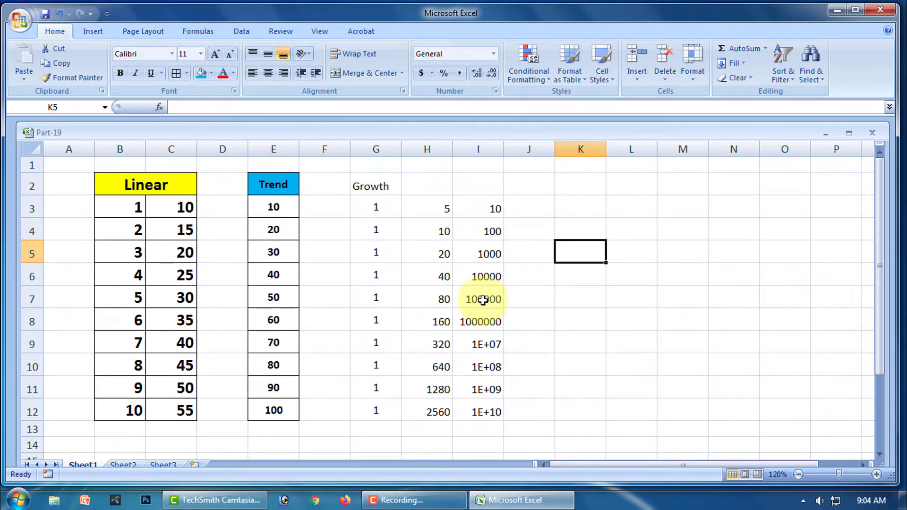
pyautogui.click(488, 347)
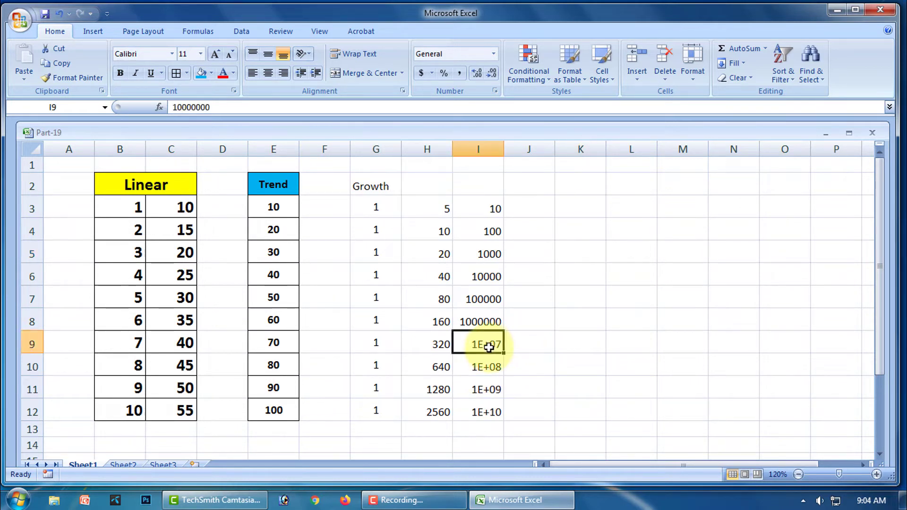
pyautogui.moveTo(489, 206); pyautogui.dragTo(488, 411)
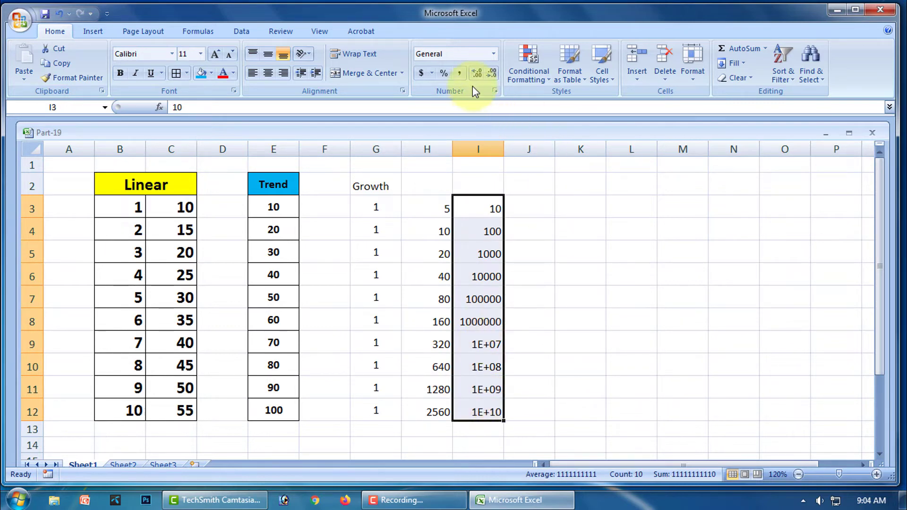
pyautogui.click(494, 54)
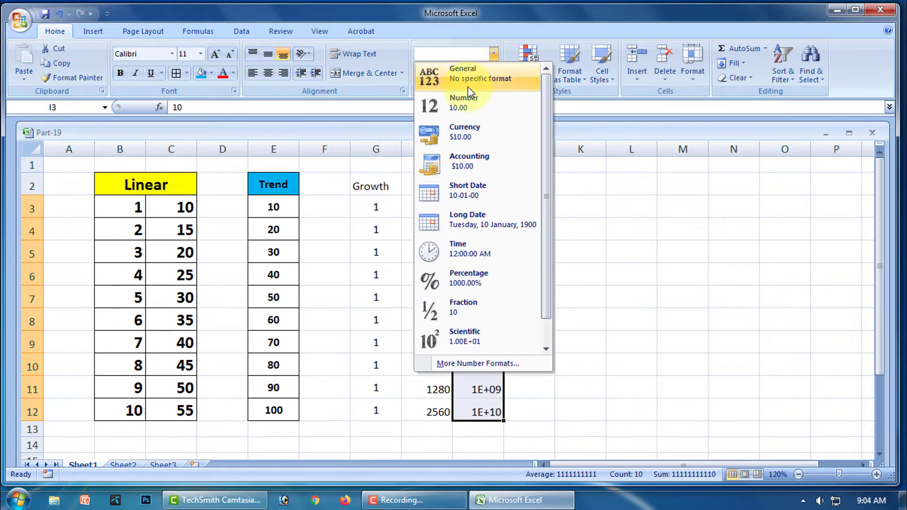
pyautogui.click(464, 104)
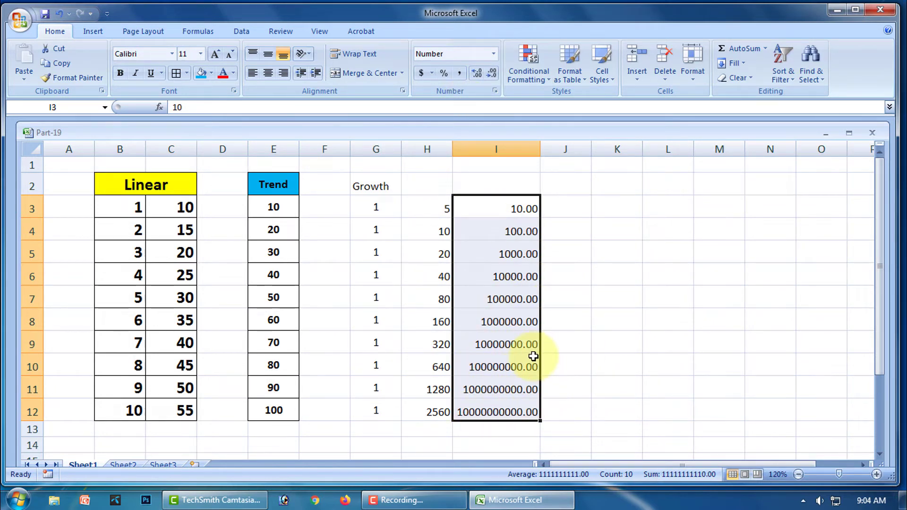
pyautogui.click(493, 73)
pyautogui.click(493, 74)
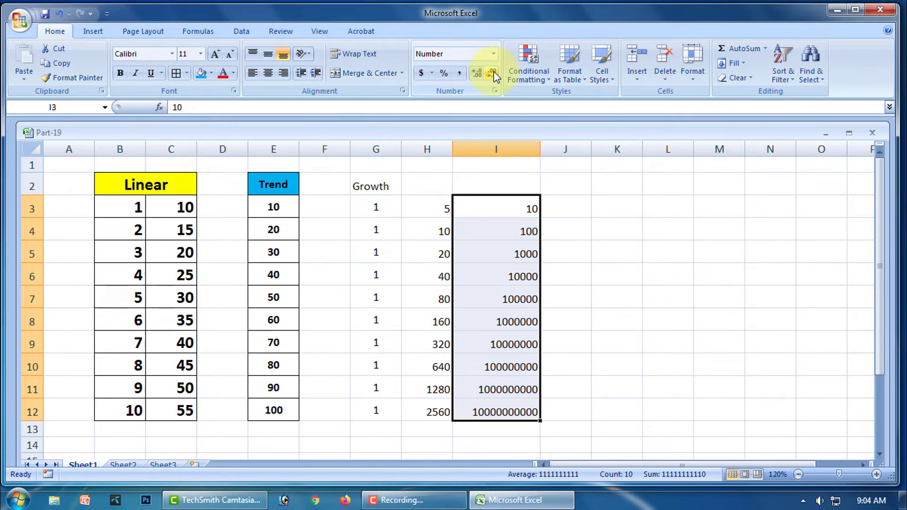
pyautogui.click(609, 274)
pyautogui.moveTo(373, 186); pyautogui.dragTo(501, 406)
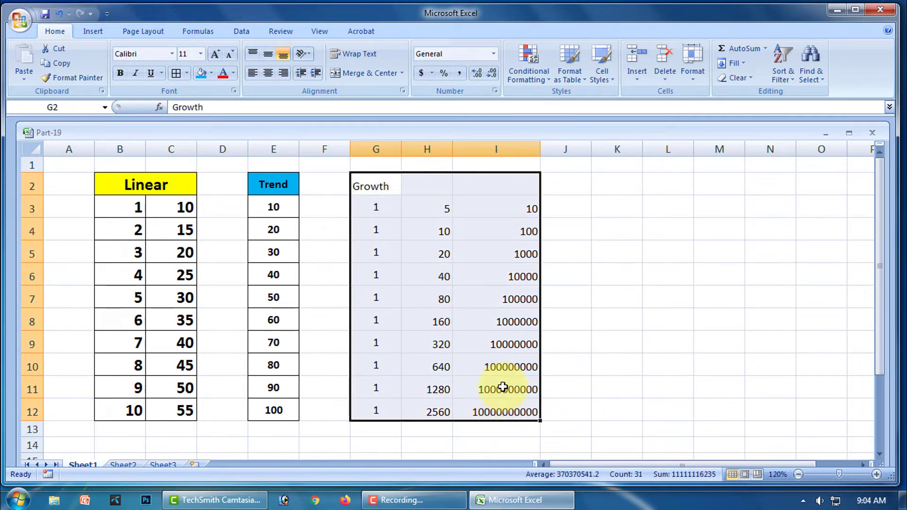
# - Centre the G2:I12 table cells vertically and horizontally
pyautogui.click(267, 56)
pyautogui.click(268, 73)
pyautogui.click(579, 241)
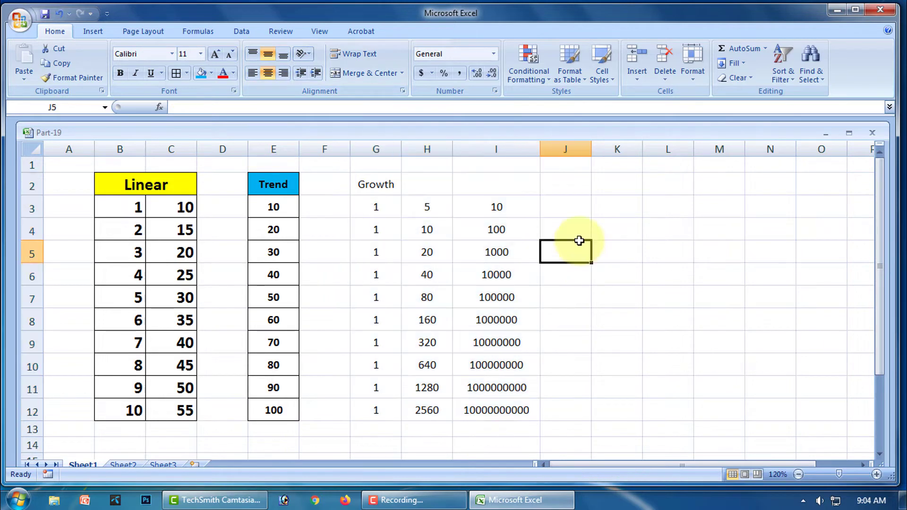
# - Merge G2:I2 for the Growth header and make it bold 14 pt with orange fill
pyautogui.moveTo(385, 184); pyautogui.dragTo(481, 184)
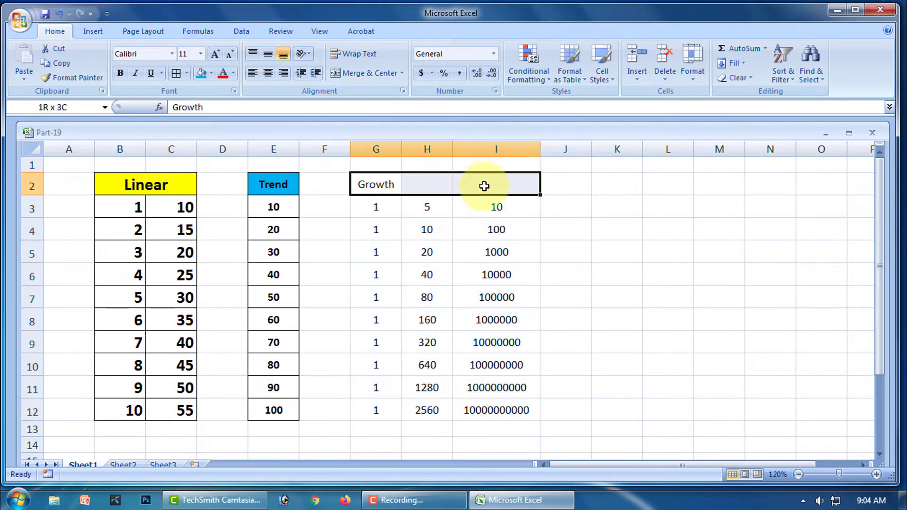
pyautogui.click(370, 75)
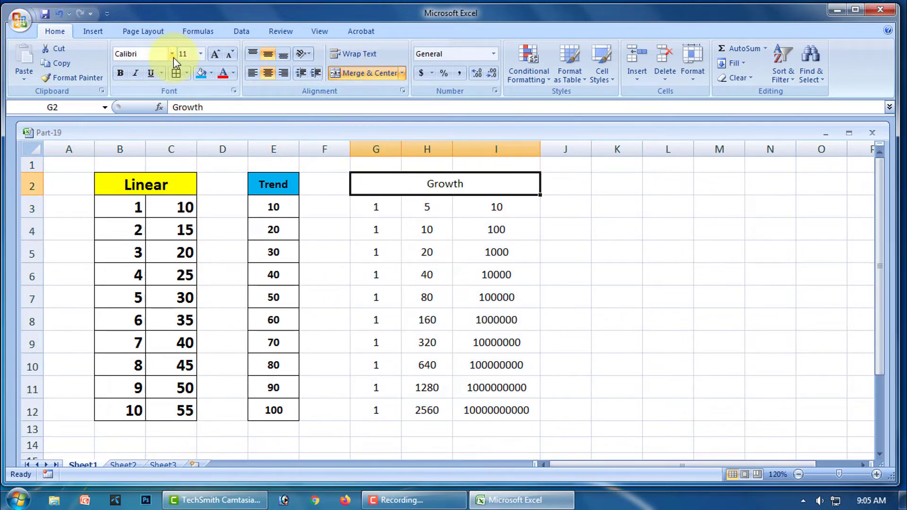
pyautogui.click(201, 54)
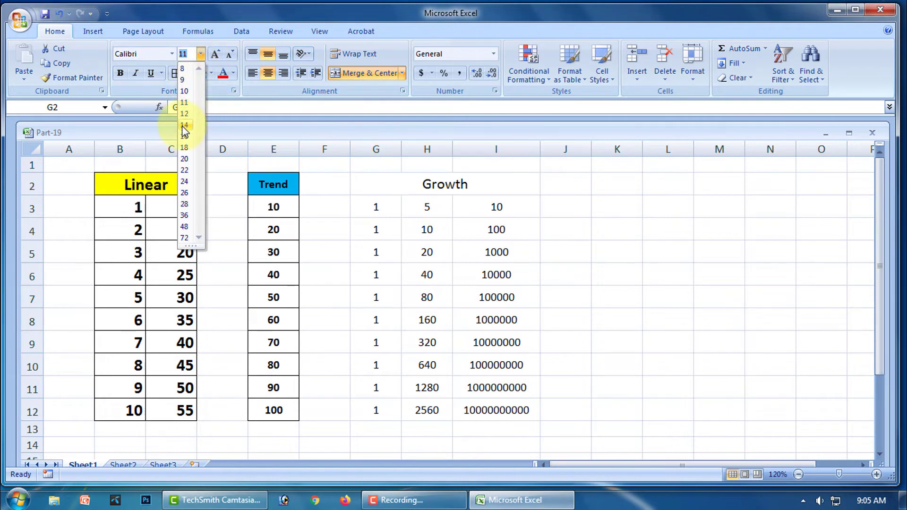
pyautogui.click(184, 126)
pyautogui.click(120, 73)
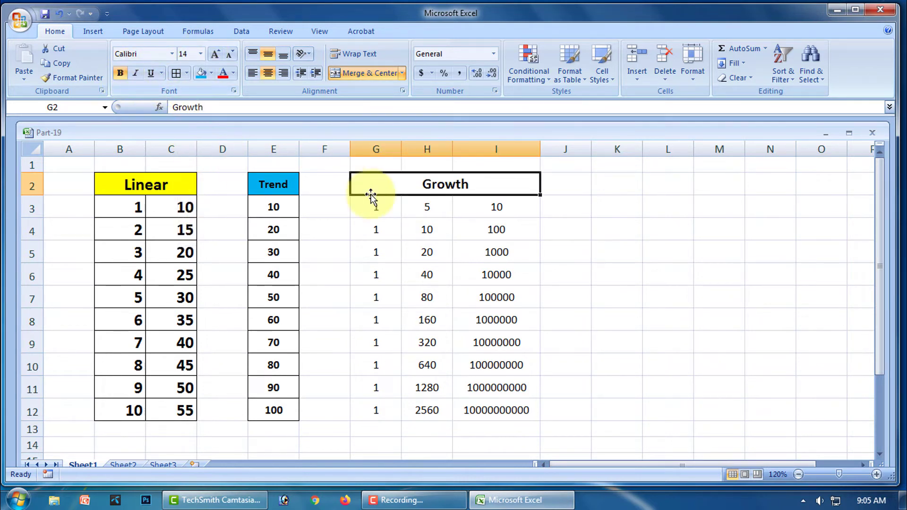
pyautogui.click(211, 74)
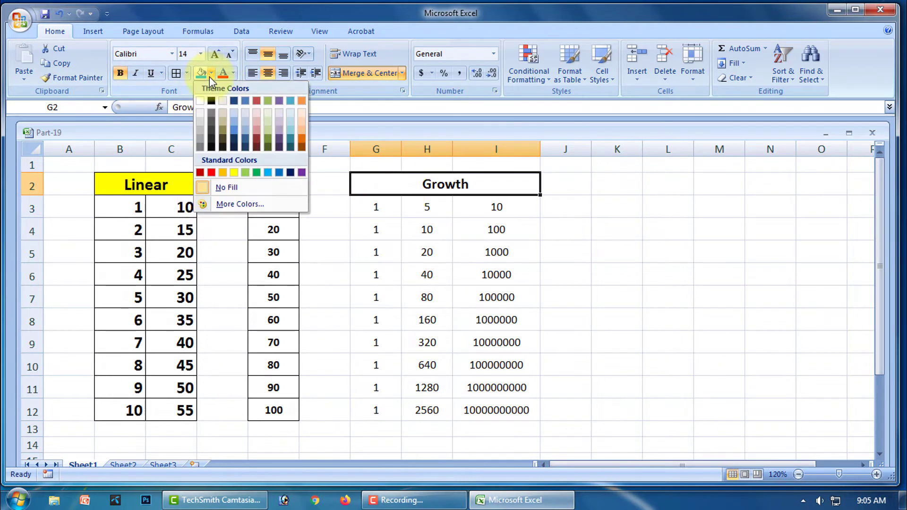
pyautogui.click(222, 172)
pyautogui.click(603, 277)
# - Give the G3:I12 values all borders and bold text
pyautogui.moveTo(378, 206); pyautogui.dragTo(496, 411)
pyautogui.click(176, 73)
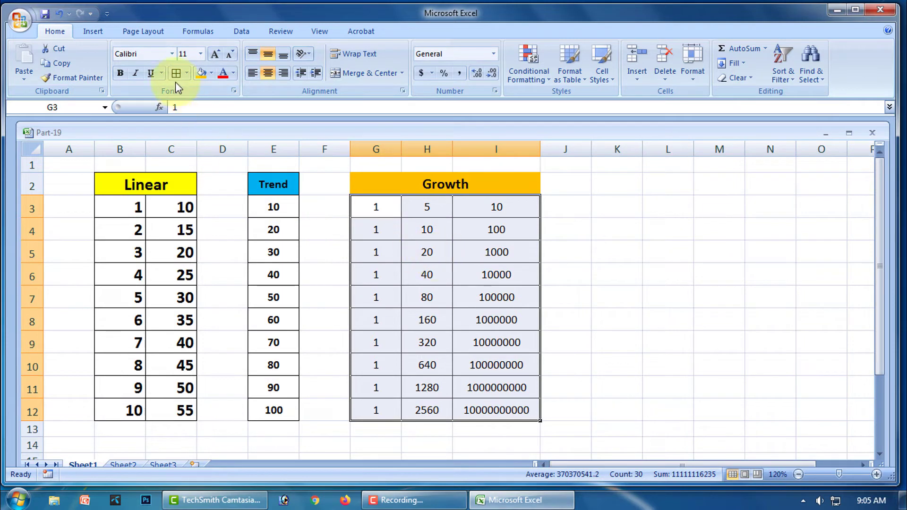
pyautogui.click(121, 74)
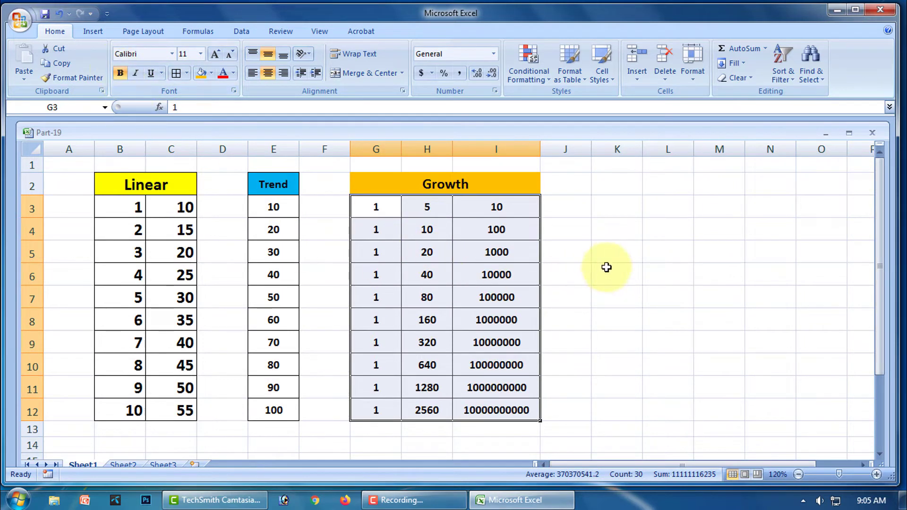
pyautogui.click(605, 267)
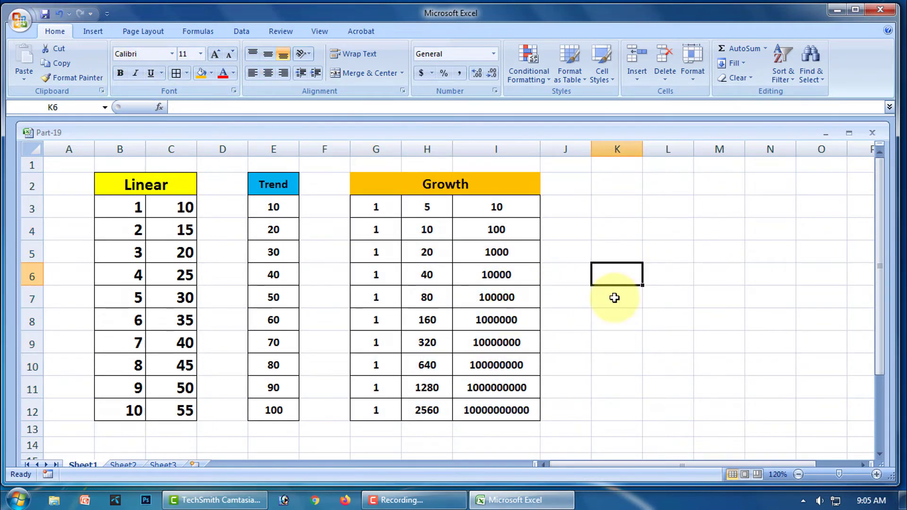
# - Enter the start date 01-02-2022 in cell K3
pyautogui.click(733, 63)
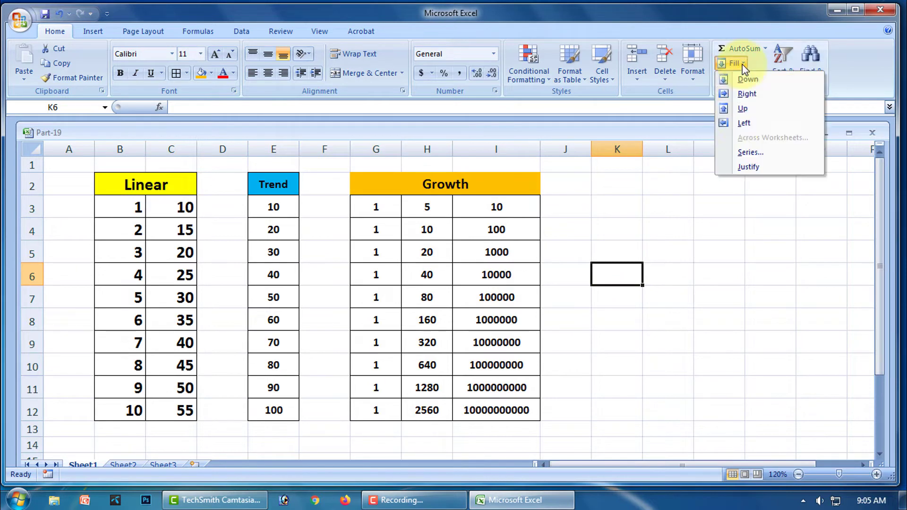
pyautogui.click(755, 152)
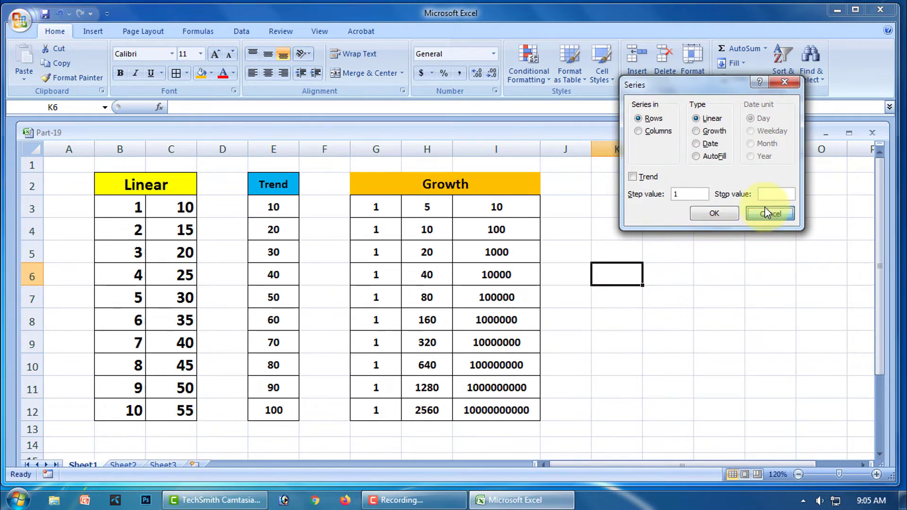
pyautogui.click(775, 213)
pyautogui.click(617, 210)
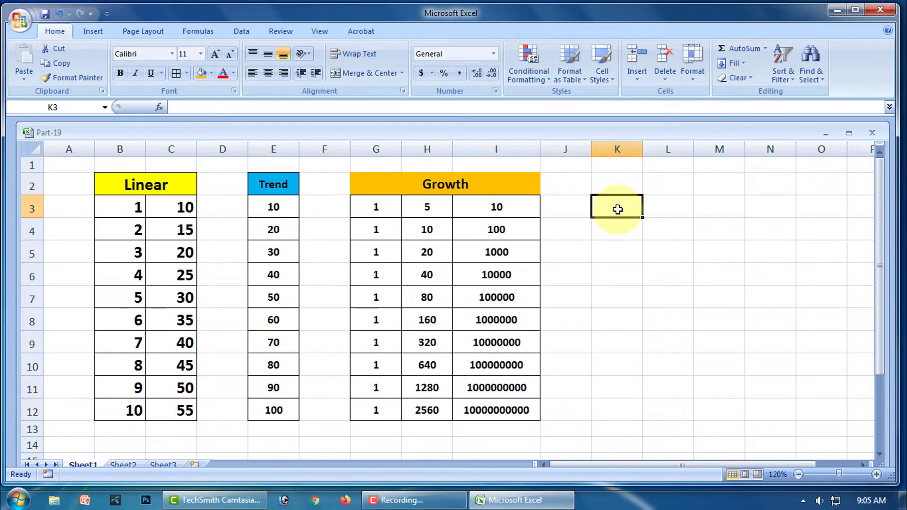
pyautogui.write('01-02-')
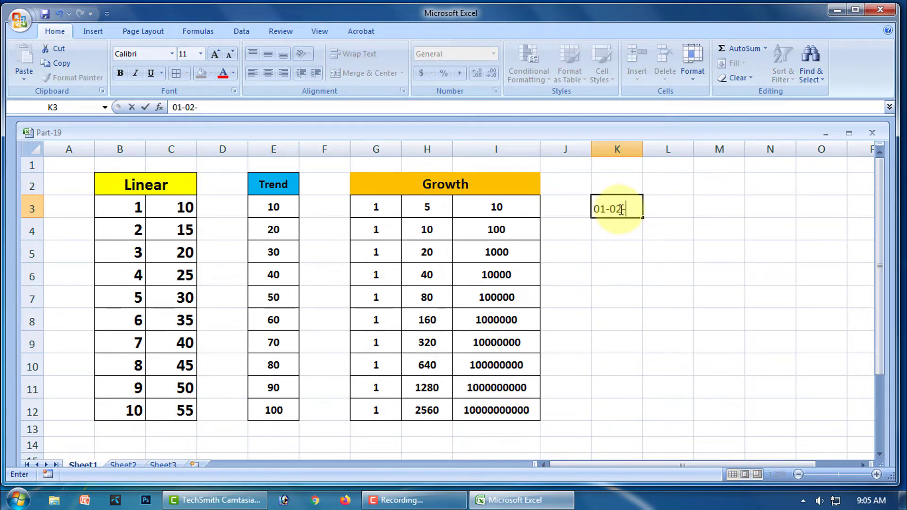
pyautogui.write('20')
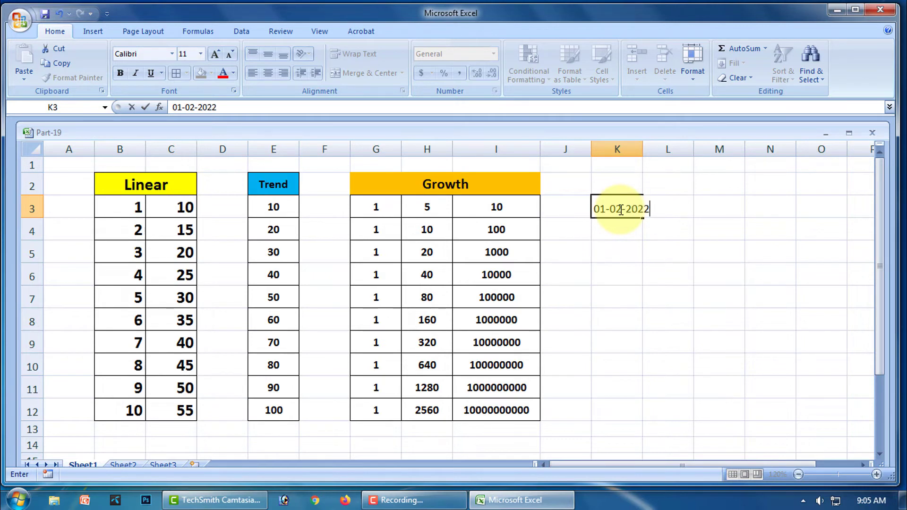
pyautogui.write('22')
pyautogui.click(636, 268)
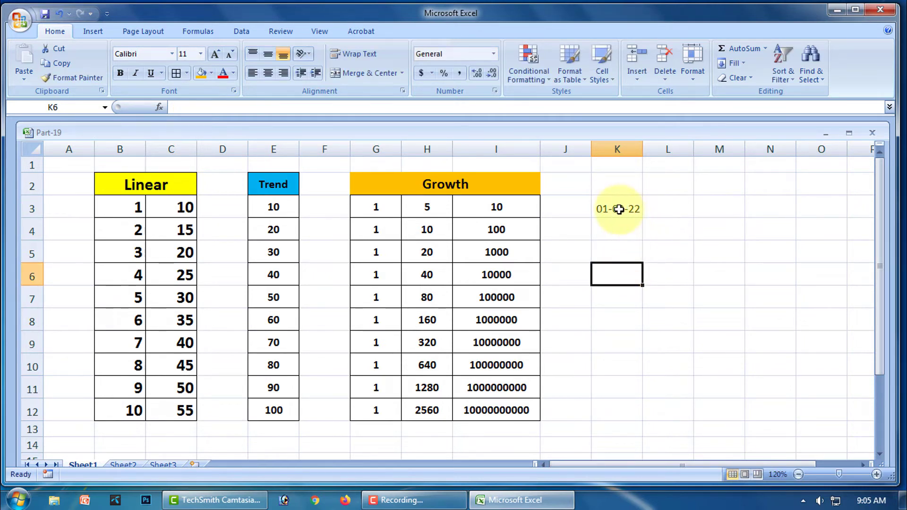
# - Apply a Fill Series from K3 set to run down Columns
pyautogui.click(619, 210)
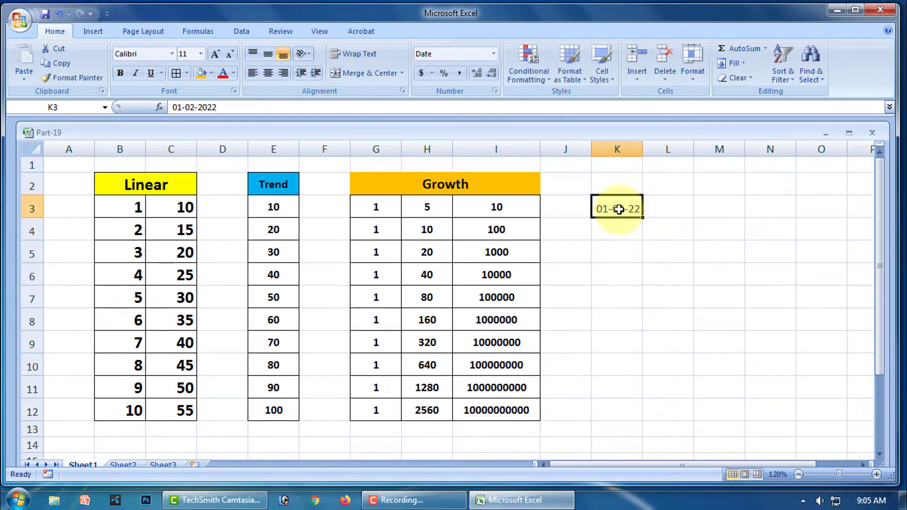
pyautogui.click(744, 66)
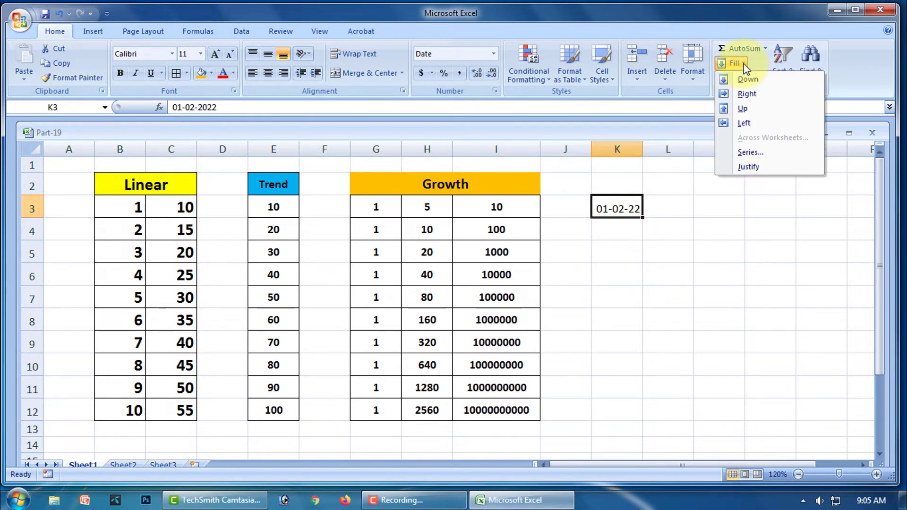
pyautogui.click(750, 153)
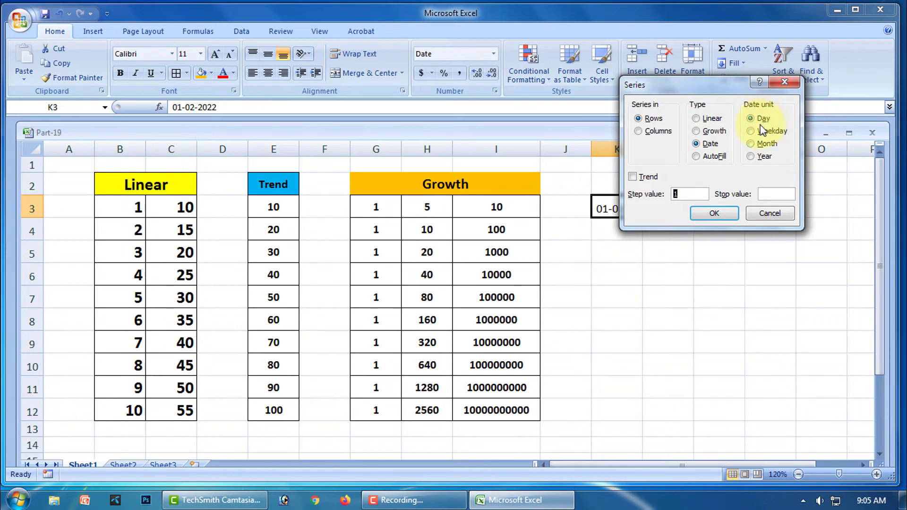
pyautogui.click(639, 131)
pyautogui.click(714, 214)
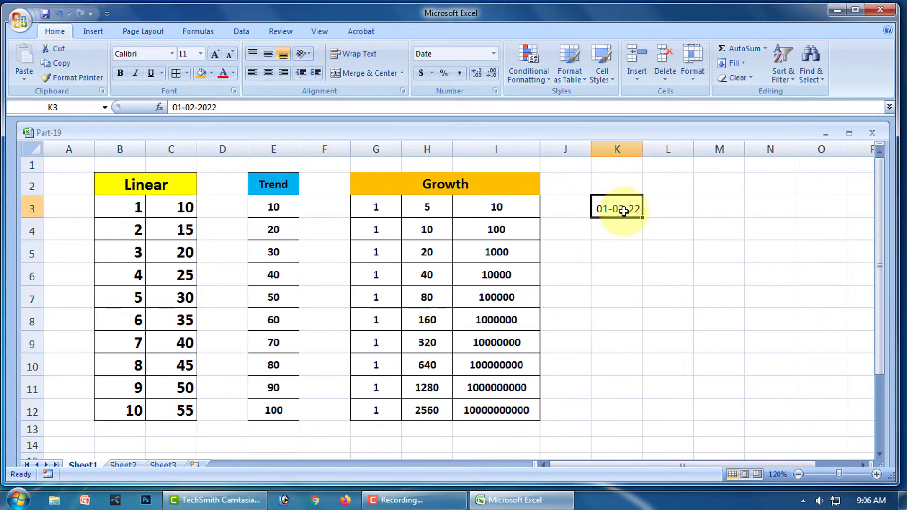
pyautogui.click(628, 226)
pyautogui.moveTo(622, 208); pyautogui.dragTo(622, 409)
pyautogui.click(746, 65)
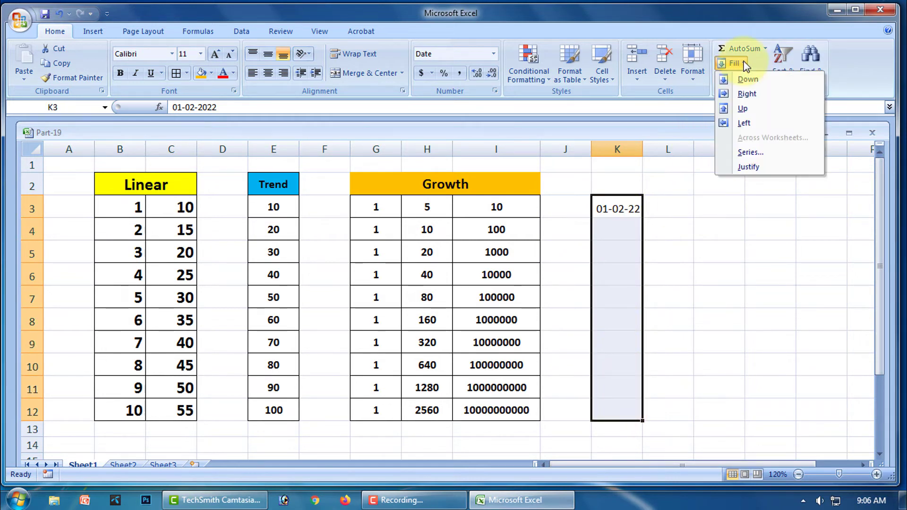
pyautogui.click(750, 152)
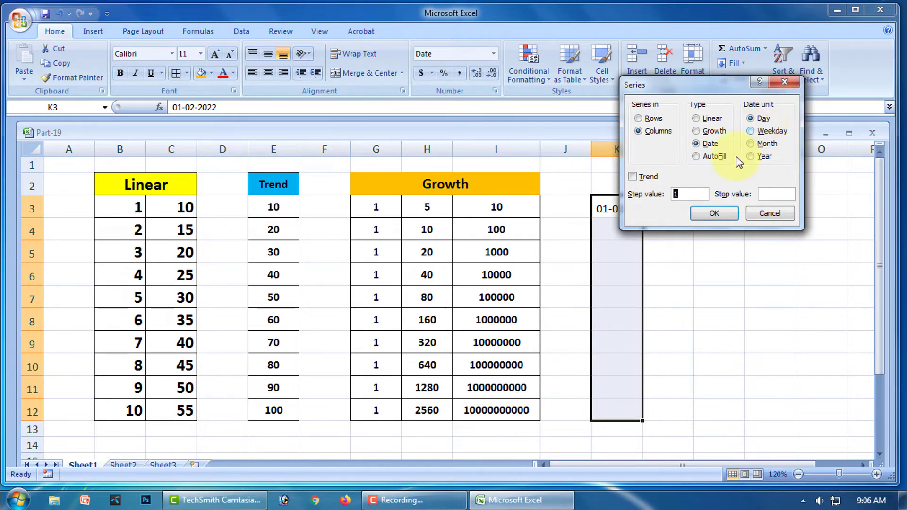
pyautogui.click(715, 215)
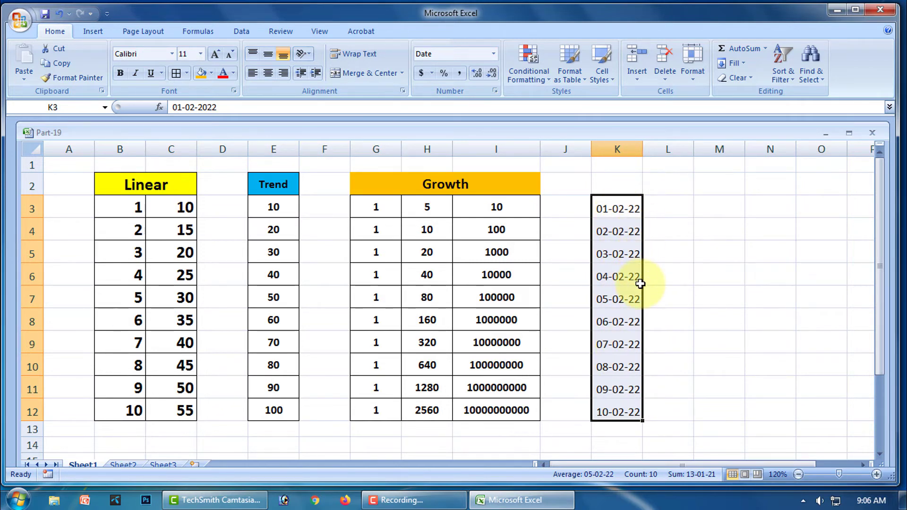
pyautogui.hotkey('ctrl', 'z')
pyautogui.click(722, 258)
pyautogui.click(617, 208)
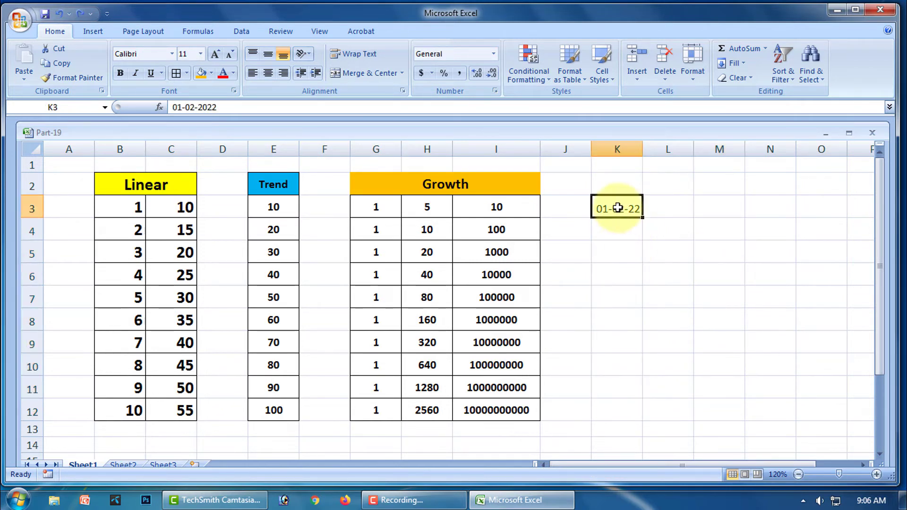
# - Fill K3:K12 with weekday-only dates (01-02-22 to 14-02-22) and open the calendar to compare
pyautogui.moveTo(618, 208); pyautogui.dragTo(628, 401)
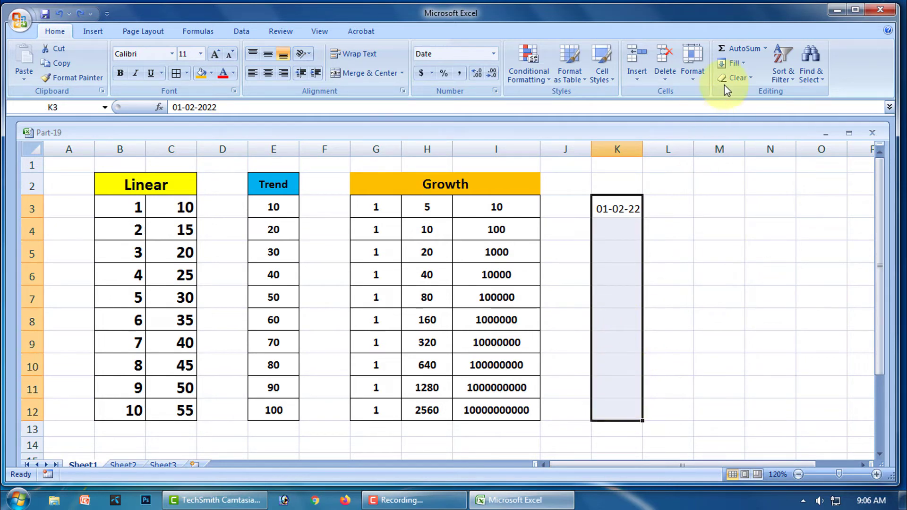
pyautogui.click(742, 63)
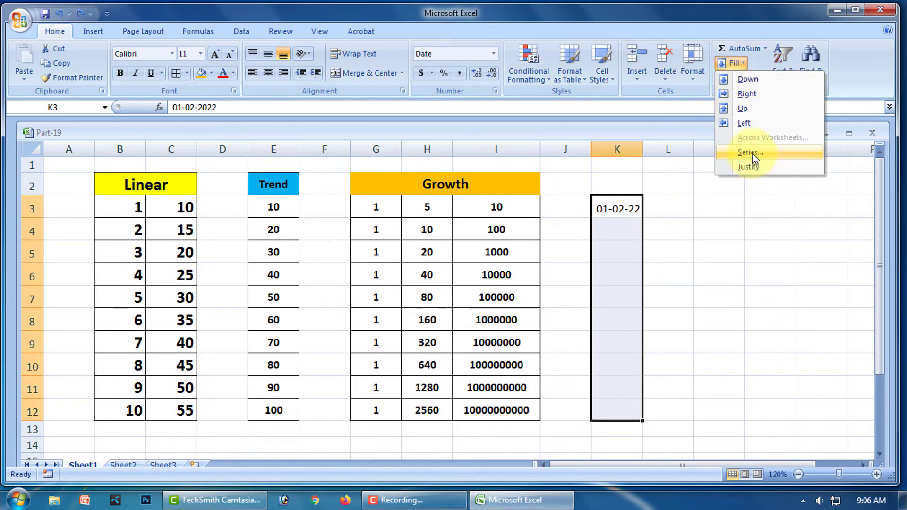
pyautogui.click(752, 153)
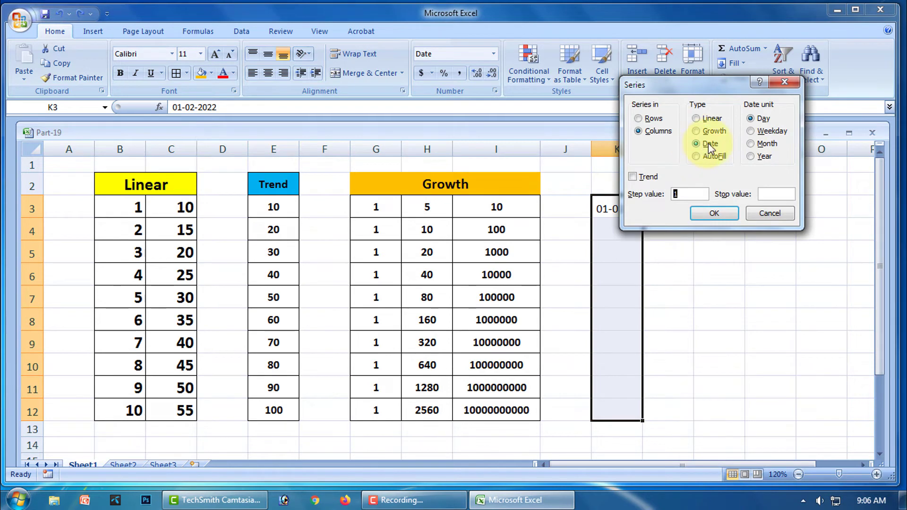
pyautogui.click(752, 133)
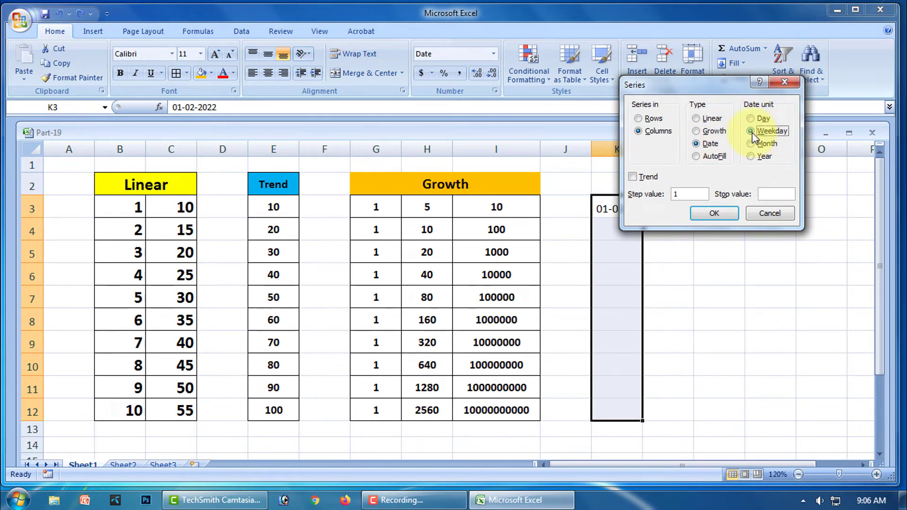
pyautogui.click(714, 215)
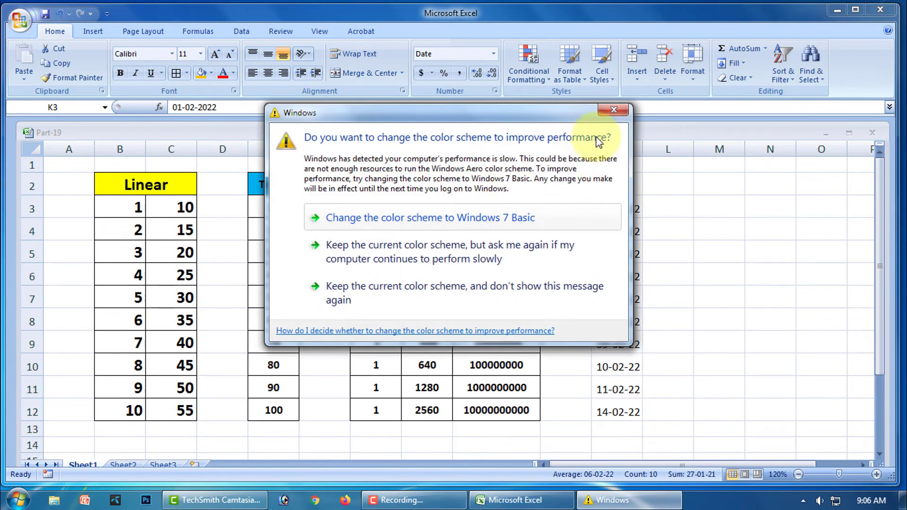
pyautogui.click(613, 110)
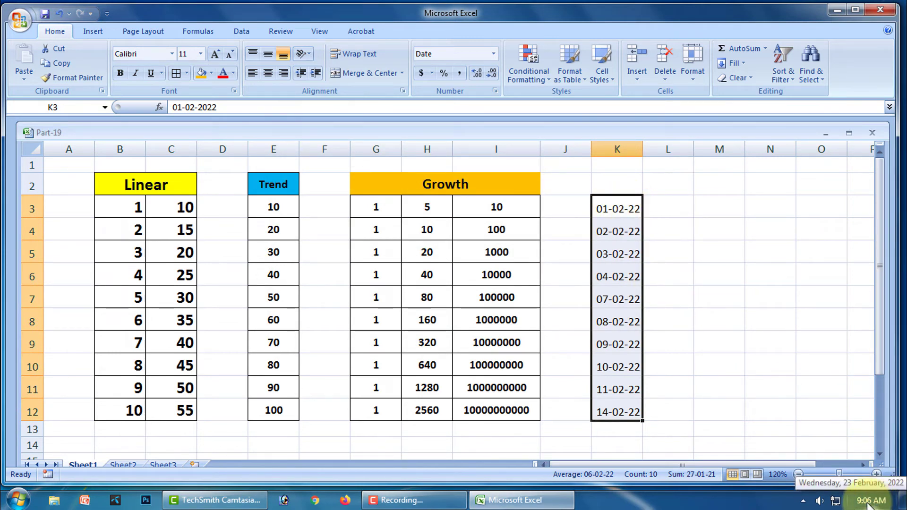
pyautogui.click(868, 502)
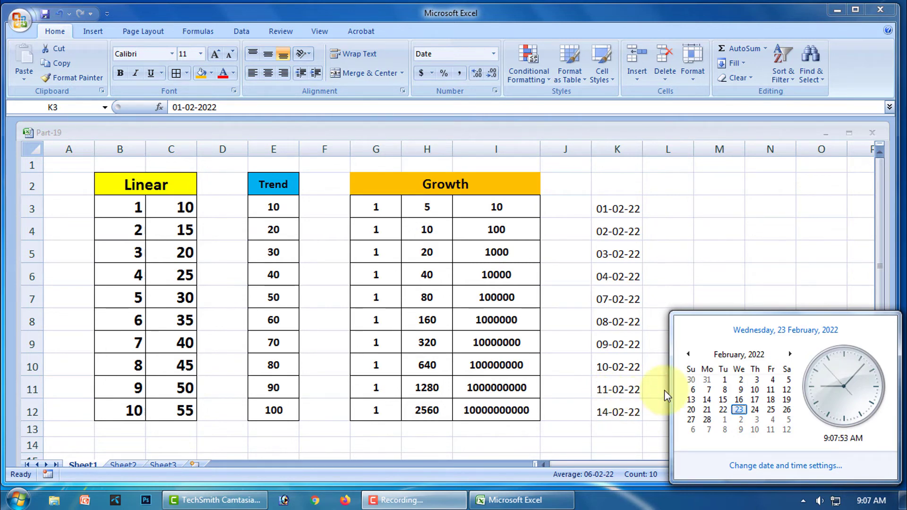
# - Dismiss the Windows calendar flyout to return to the weekday-dated sheet
pyautogui.click(704, 276)
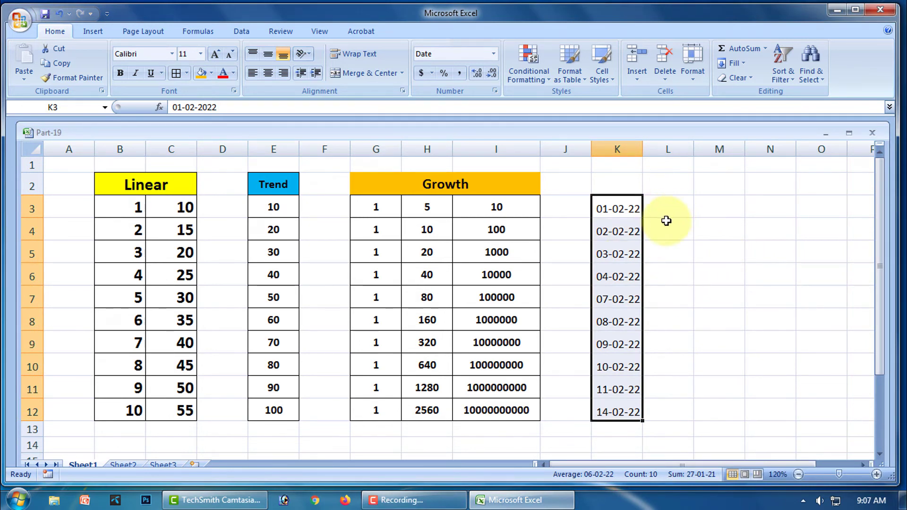
# - Undo the weekday dates, try a Month date series in K3:K12, then undo it, leaving 01-02-22
pyautogui.hotkey('ctrl', 'z')
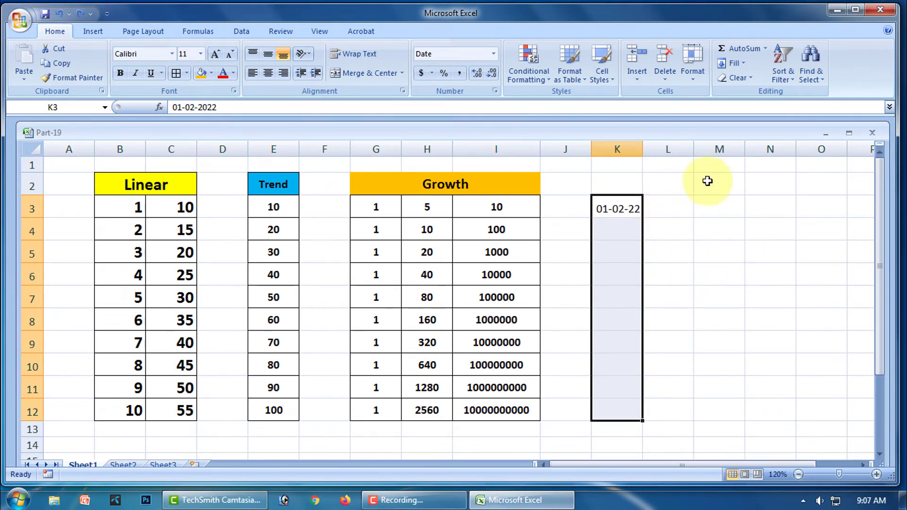
pyautogui.click(741, 63)
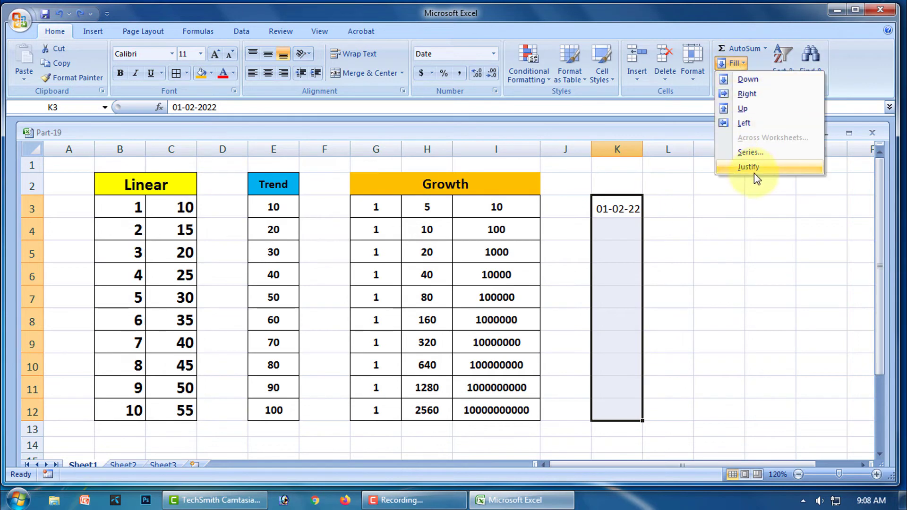
pyautogui.click(750, 153)
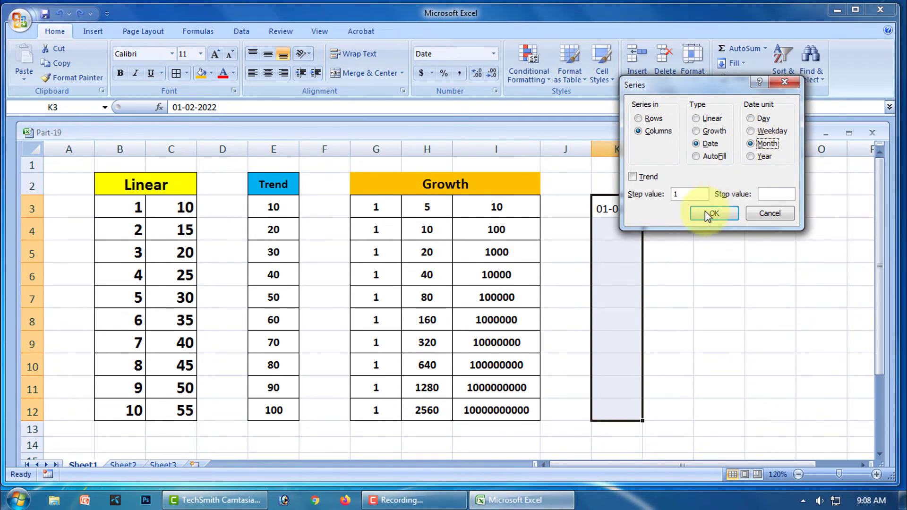
pyautogui.click(721, 214)
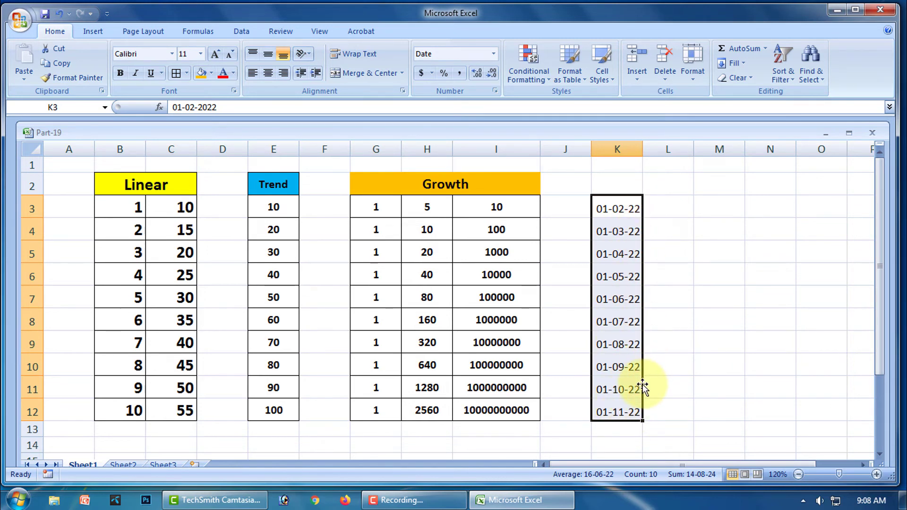
pyautogui.hotkey('ctrl', 'z')
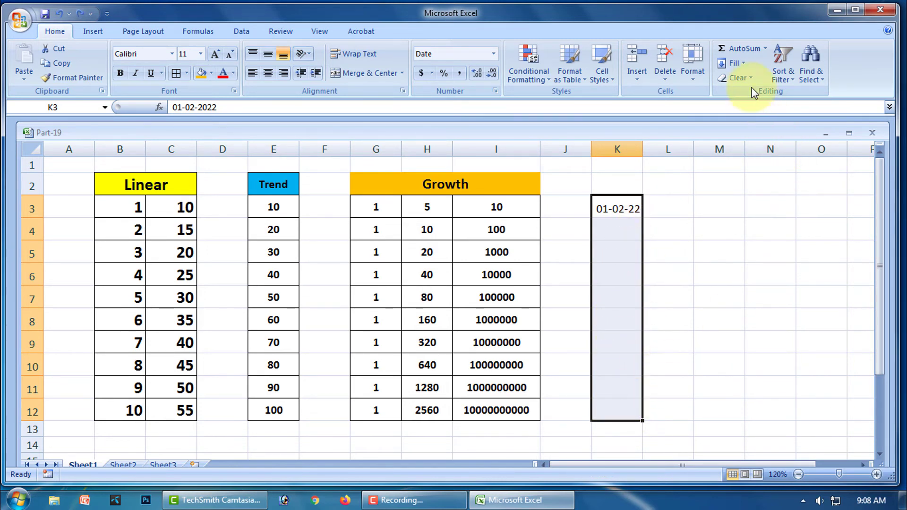
# - Fill K3:K12 with a yearly date series, step 1, from 01-02-22 to 01-02-31
pyautogui.click(743, 61)
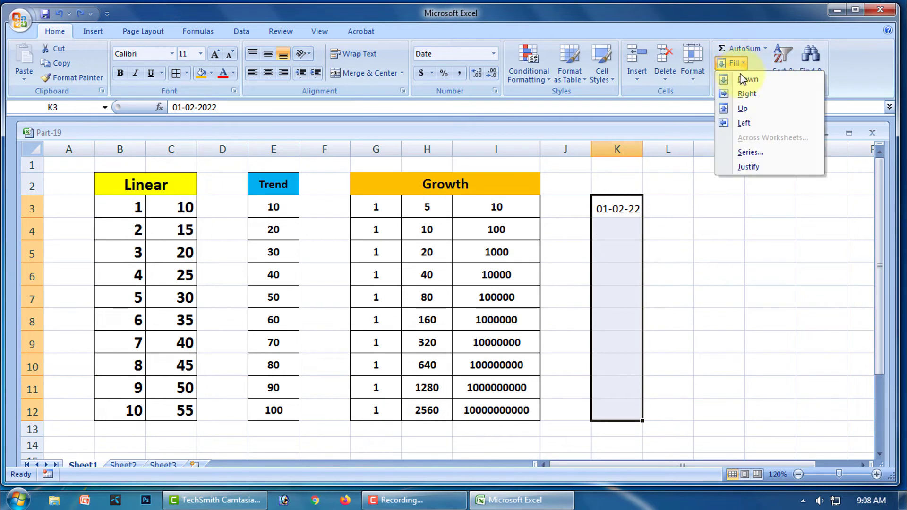
pyautogui.click(756, 152)
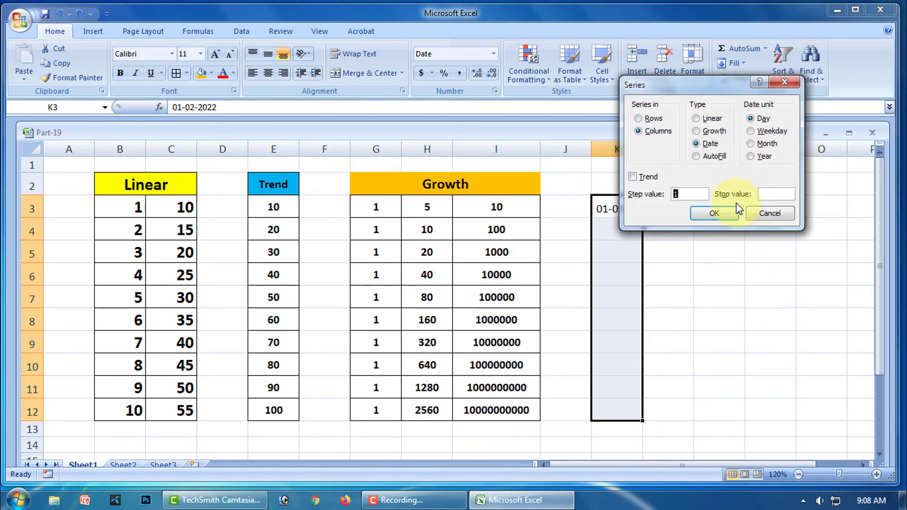
pyautogui.click(752, 156)
pyautogui.click(714, 213)
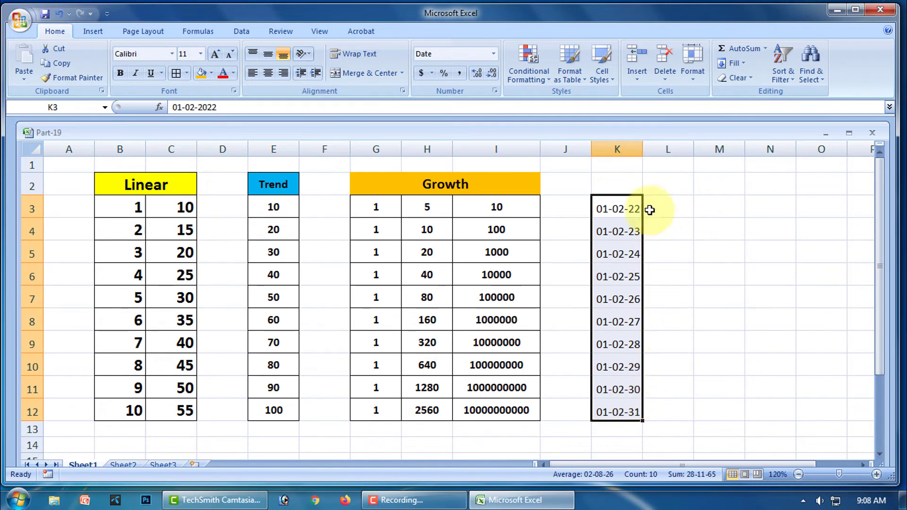
pyautogui.click(624, 185)
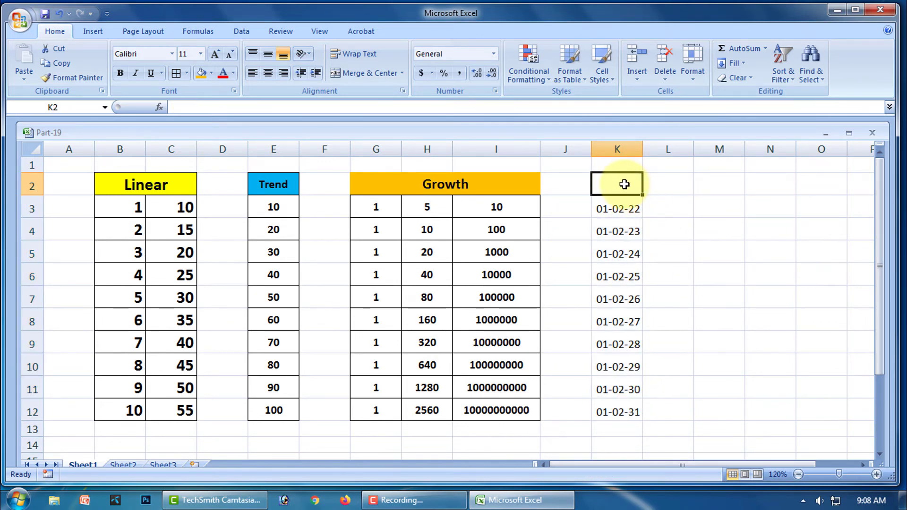
# - Enter the header 'Date' in K2 and give K2:K12 all borders and bold text
pyautogui.write('Date')
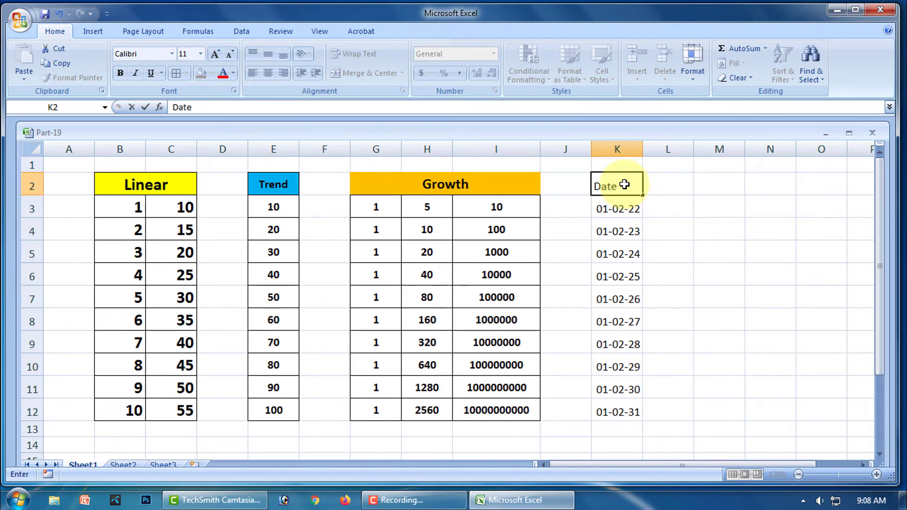
pyautogui.click(674, 215)
pyautogui.moveTo(614, 190); pyautogui.dragTo(624, 411)
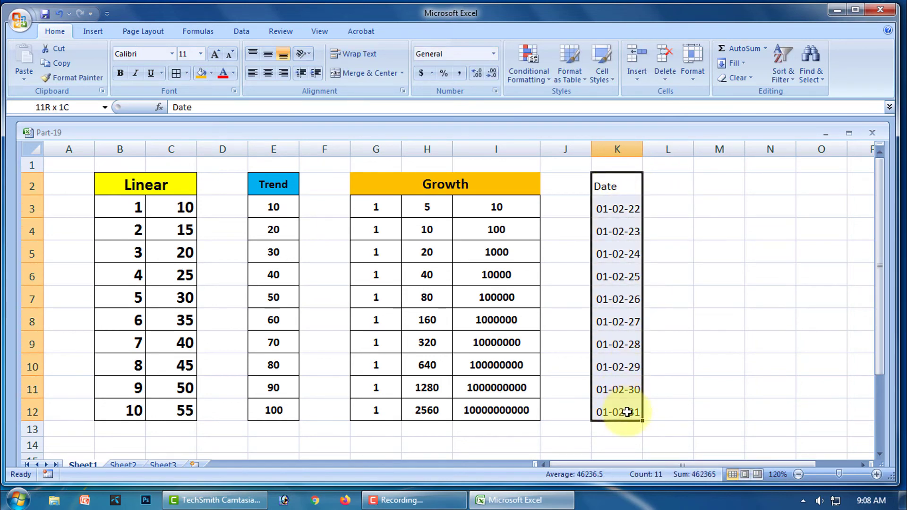
pyautogui.click(177, 73)
pyautogui.click(122, 76)
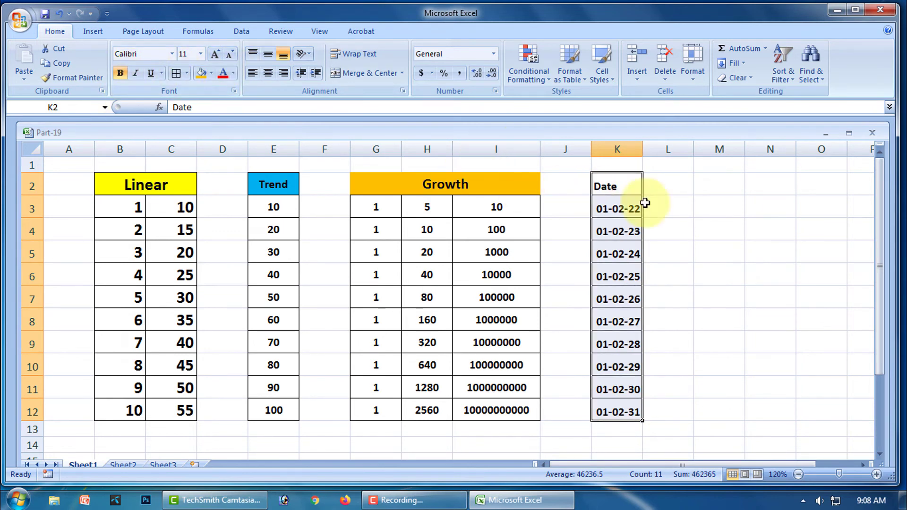
# - Fill the Date header with lavender and centre it
pyautogui.click(610, 186)
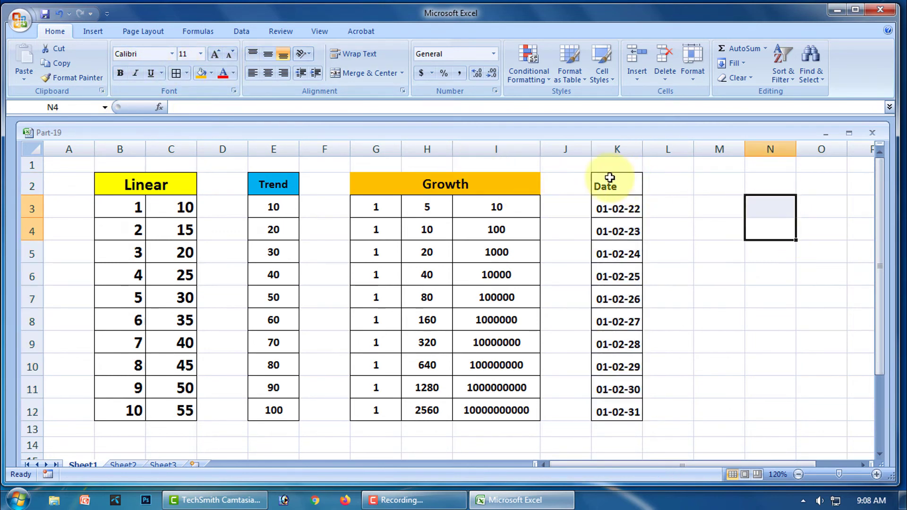
pyautogui.click(212, 74)
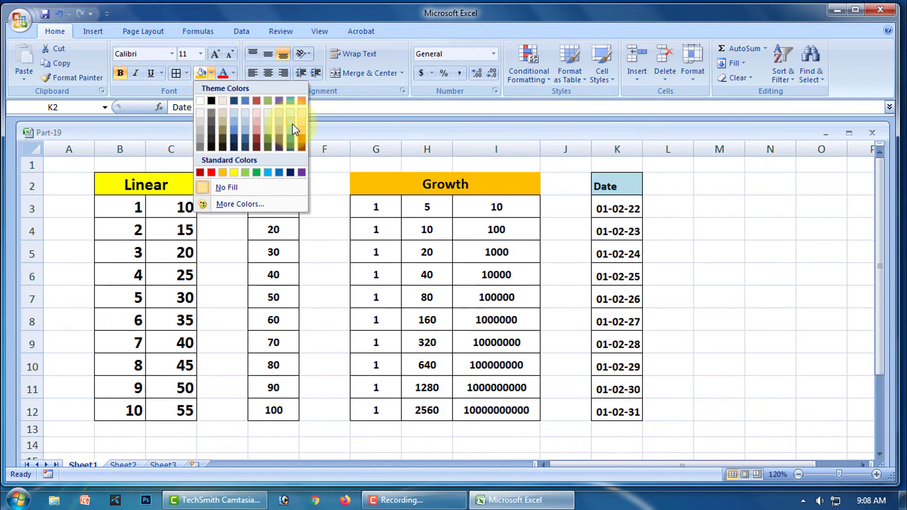
pyautogui.click(279, 122)
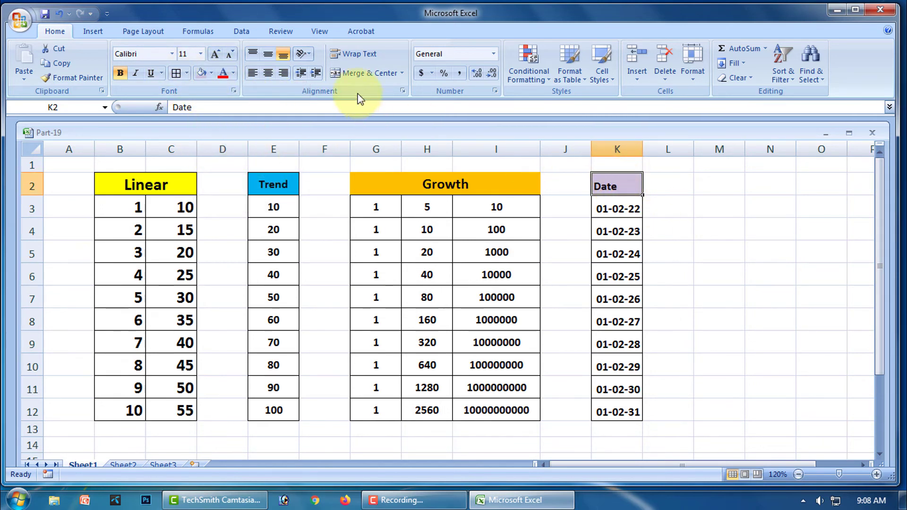
pyautogui.click(384, 72)
# - Enter the person's full name in L3 and narrow column L to width 3.43
pyautogui.click(777, 227)
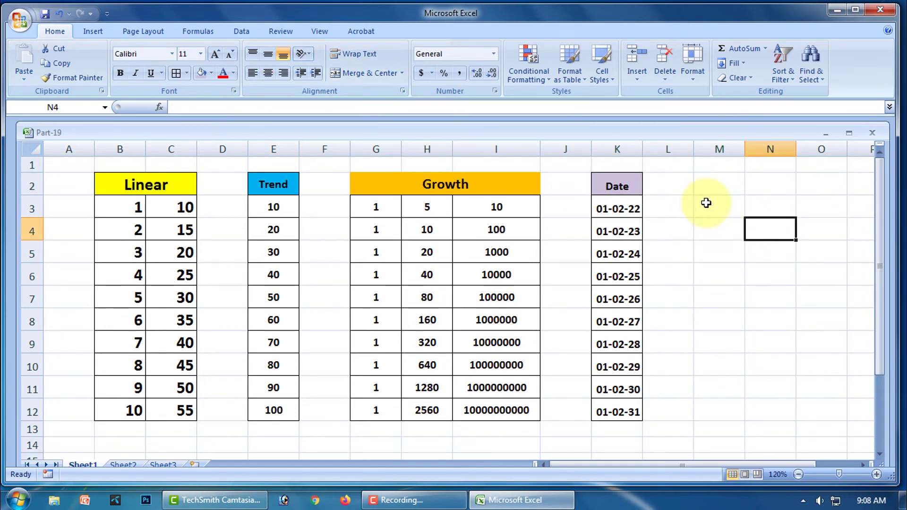
pyautogui.click(743, 64)
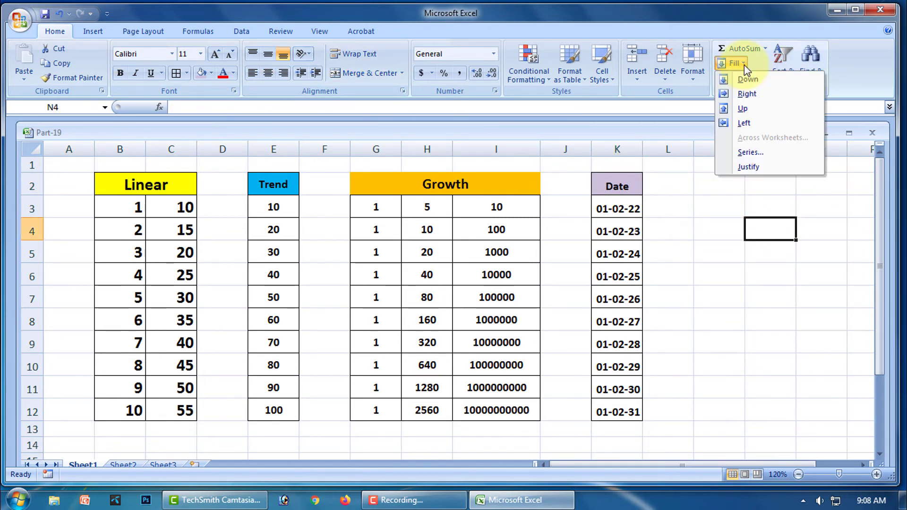
pyautogui.click(696, 274)
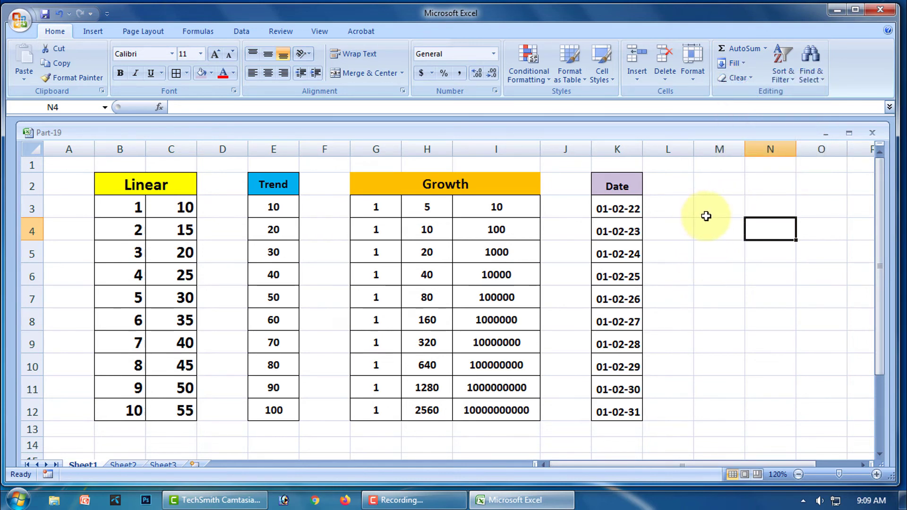
pyautogui.click(676, 208)
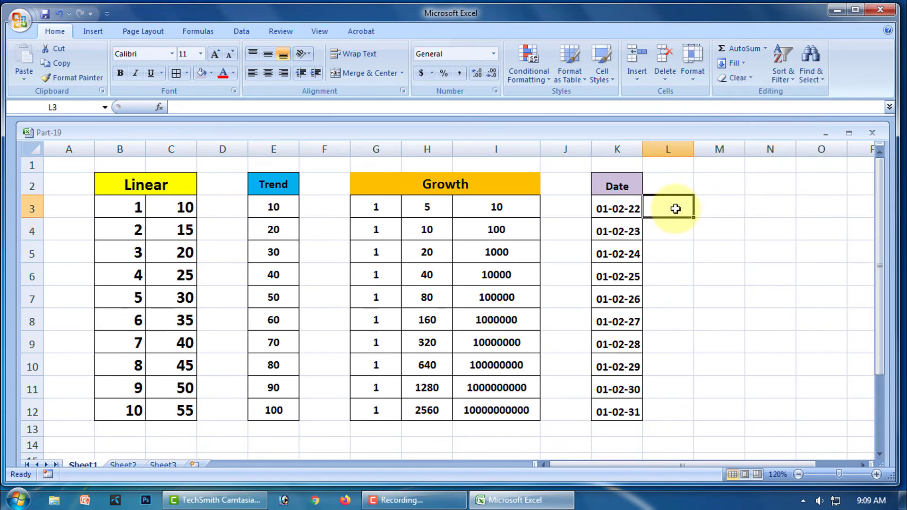
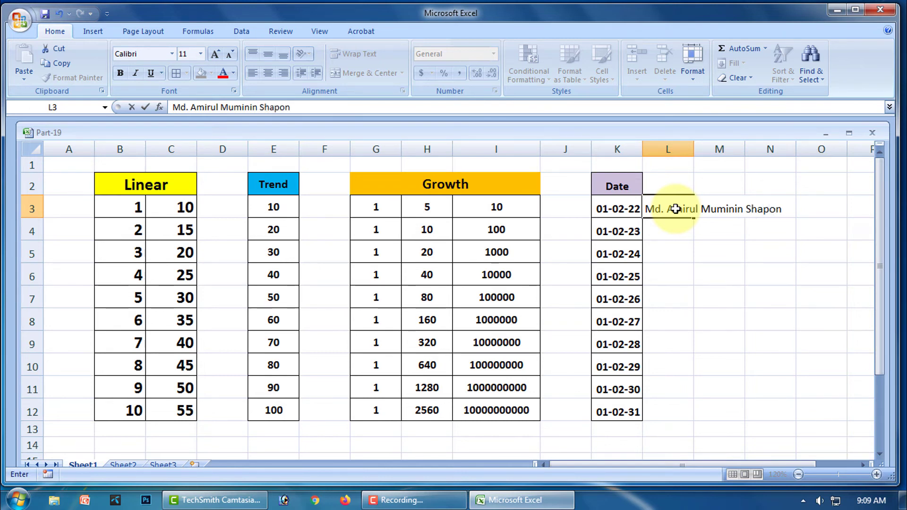
pyautogui.click(697, 256)
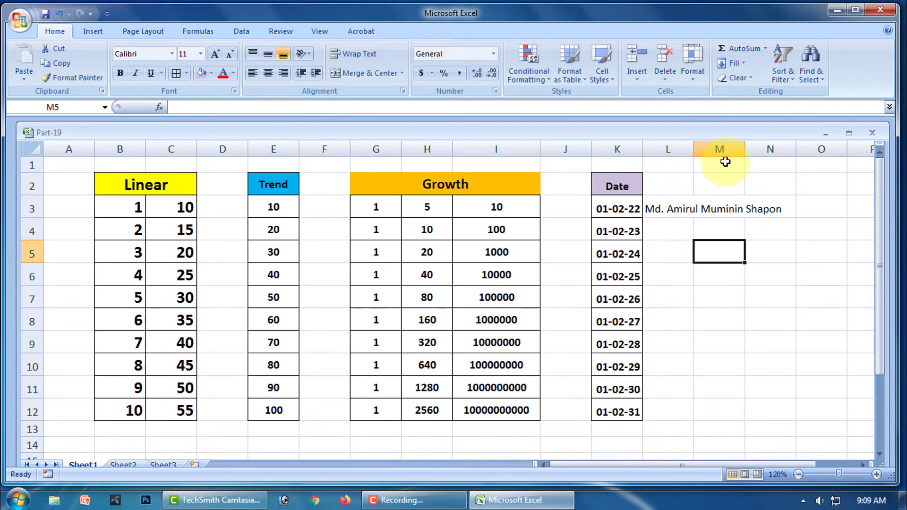
pyautogui.moveTo(692, 146); pyautogui.dragTo(666, 163)
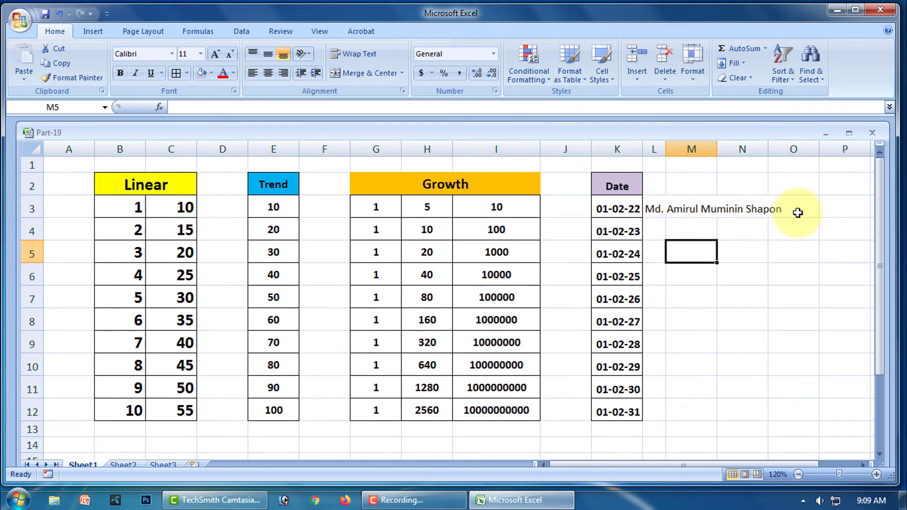
pyautogui.click(654, 208)
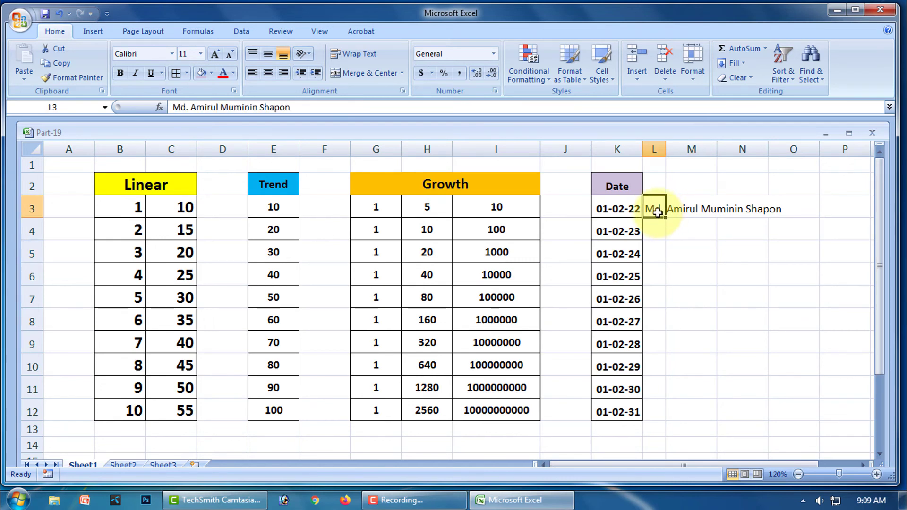
pyautogui.click(745, 66)
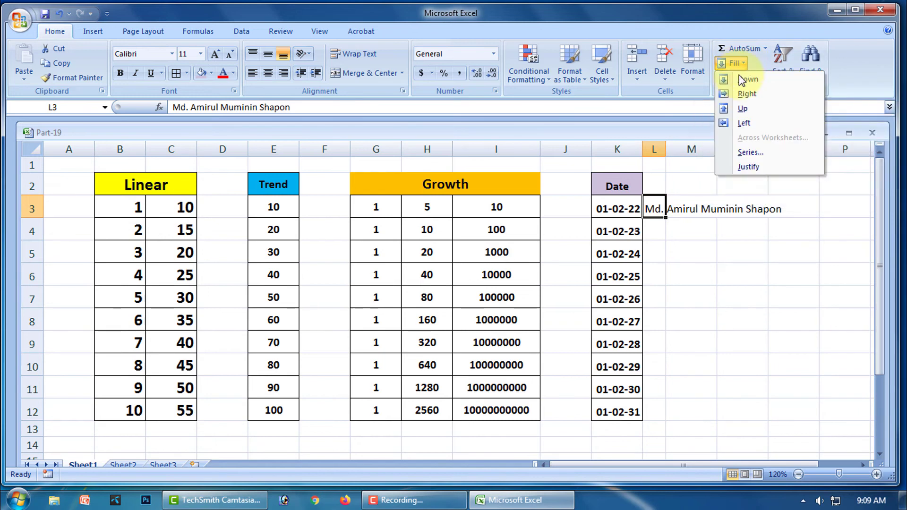
pyautogui.click(754, 166)
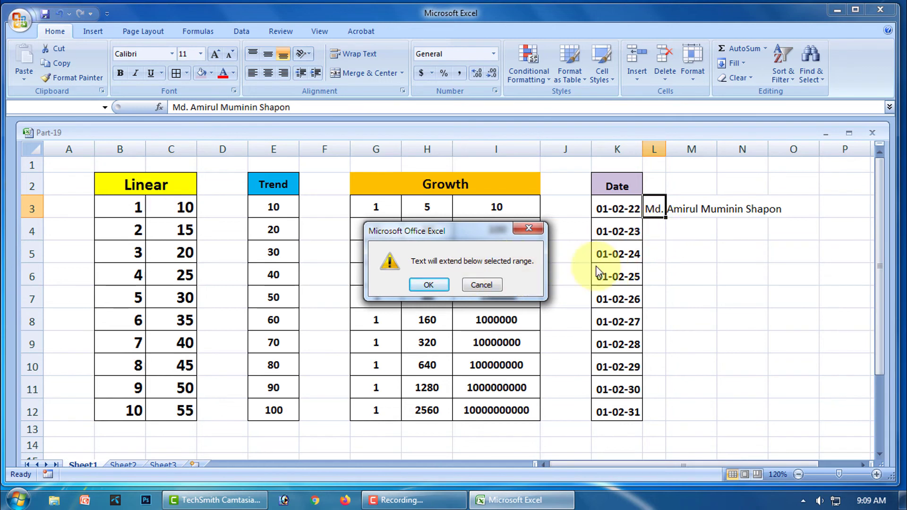
pyautogui.click(429, 285)
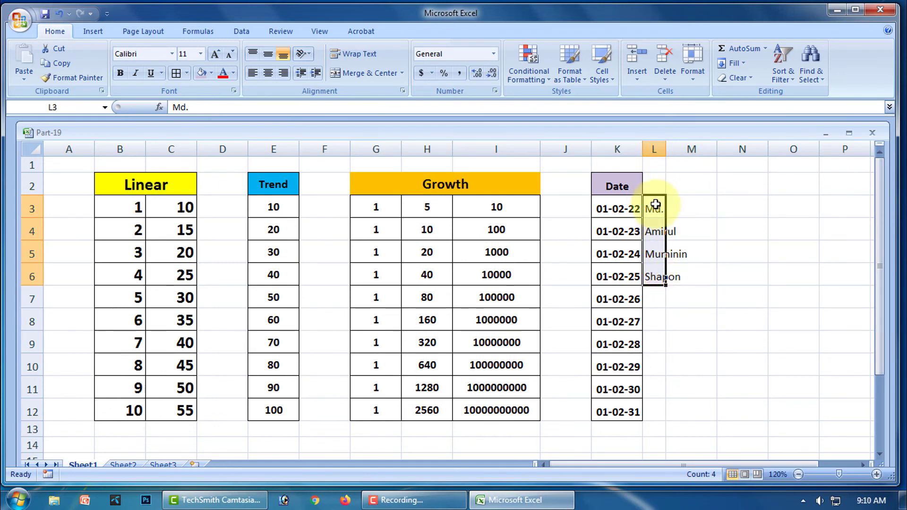
pyautogui.hotkey('alt', 'h')
pyautogui.press('f')
pyautogui.press('i')
pyautogui.press('j')
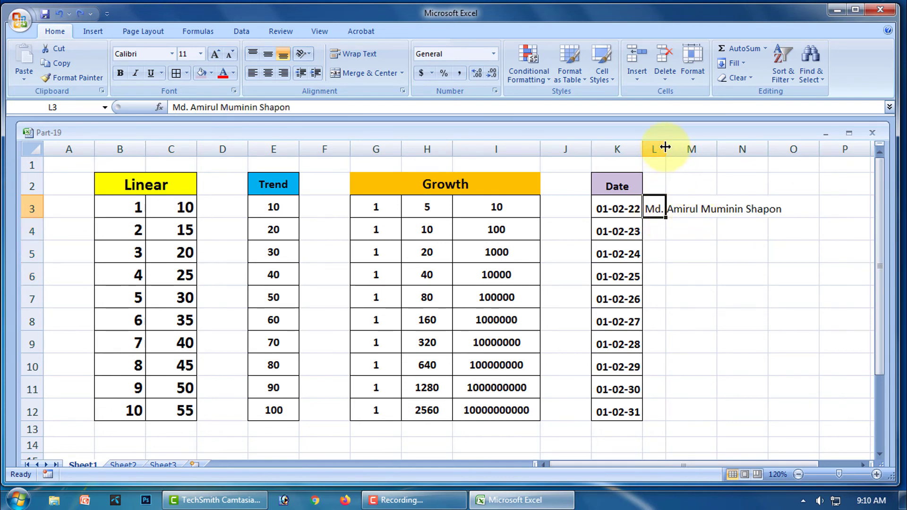
# - Widen column L to about 9.43 and Justify-fill the L3 name across L3:L5
pyautogui.moveTo(666, 149); pyautogui.dragTo(701, 160)
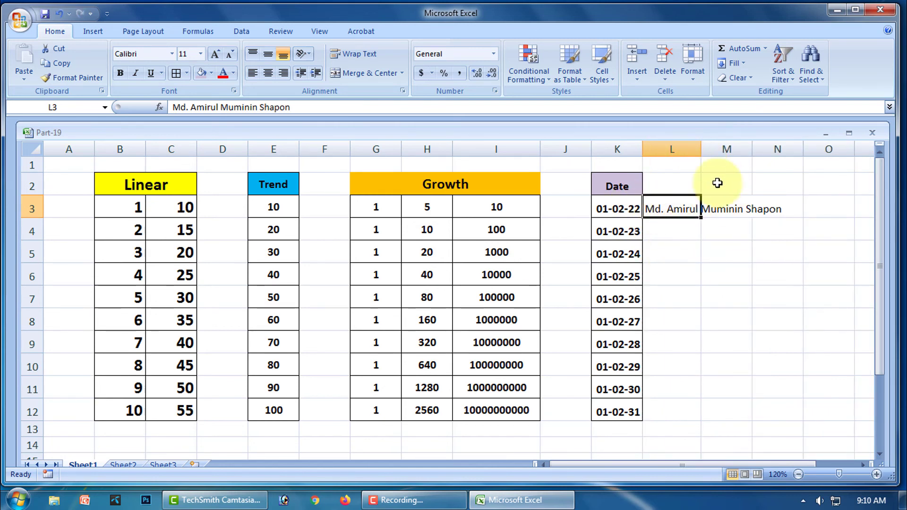
pyautogui.click(744, 65)
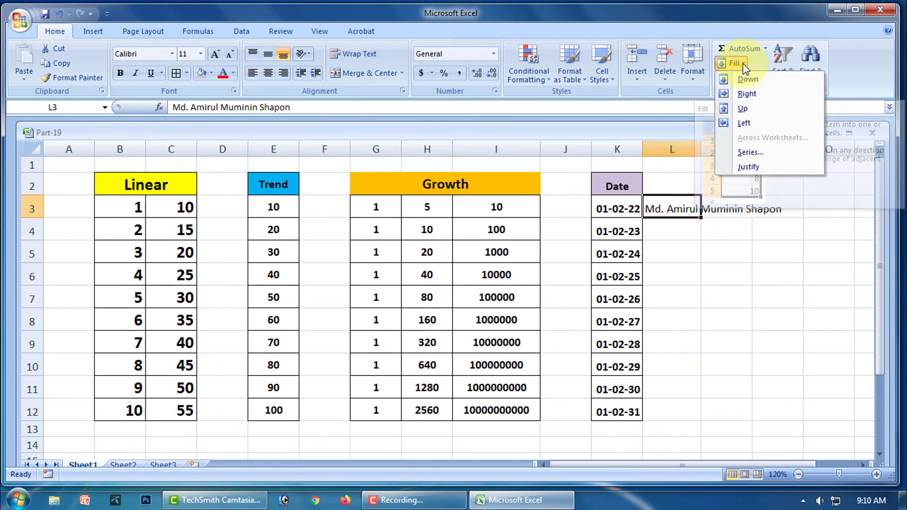
pyautogui.click(757, 171)
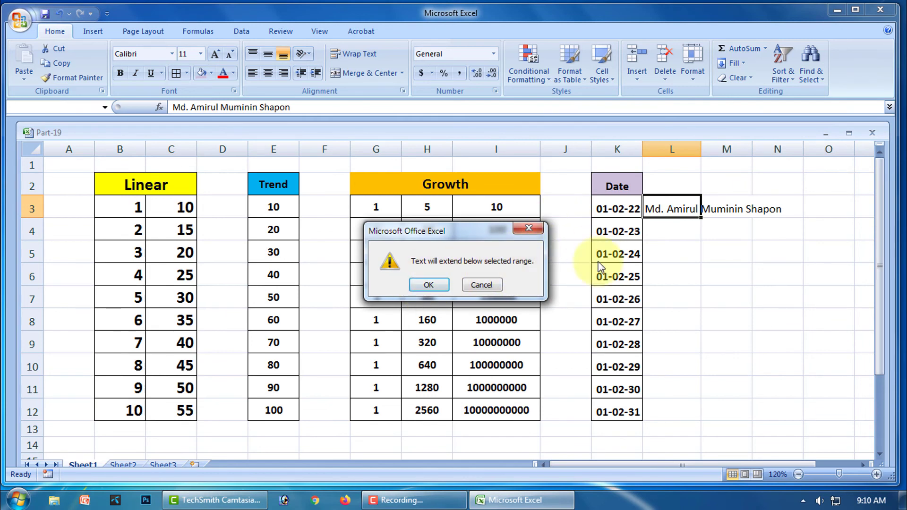
pyautogui.click(428, 285)
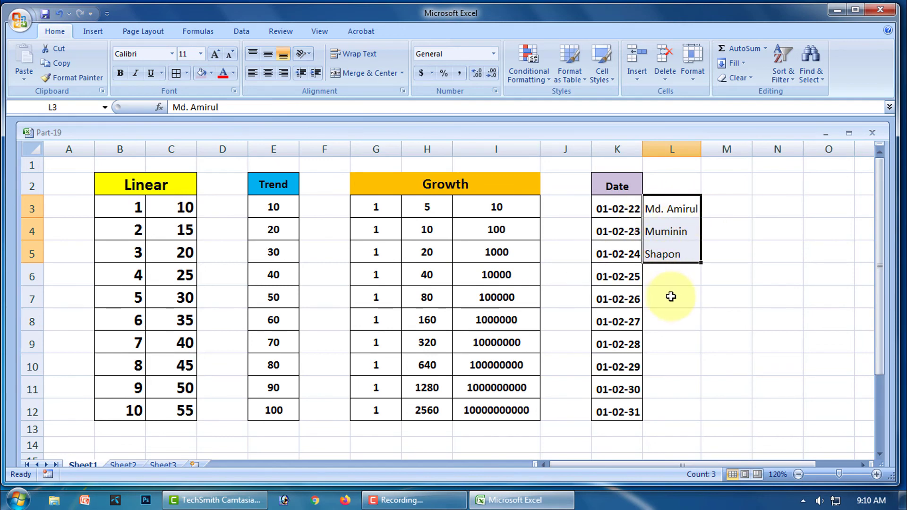
pyautogui.click(679, 185)
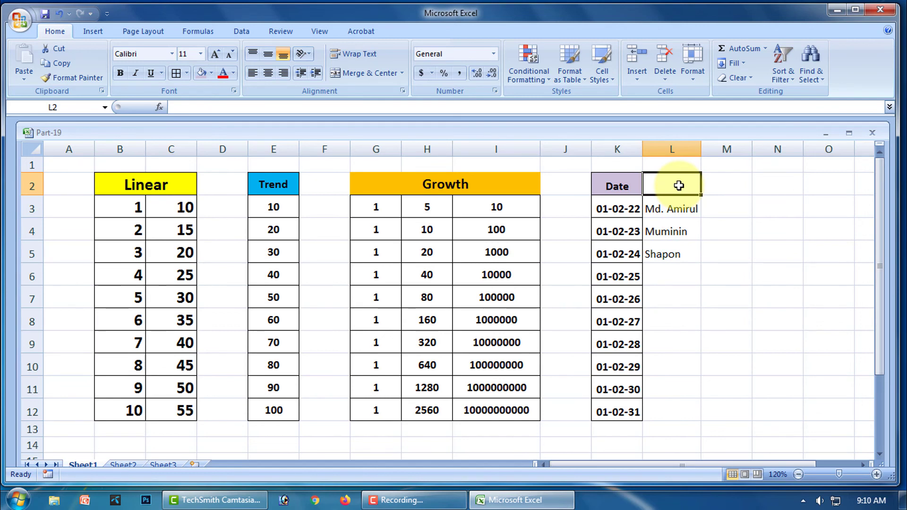
# - Enter the heading 'Justify' in L2, bold at 14 point
pyautogui.write('Jus')
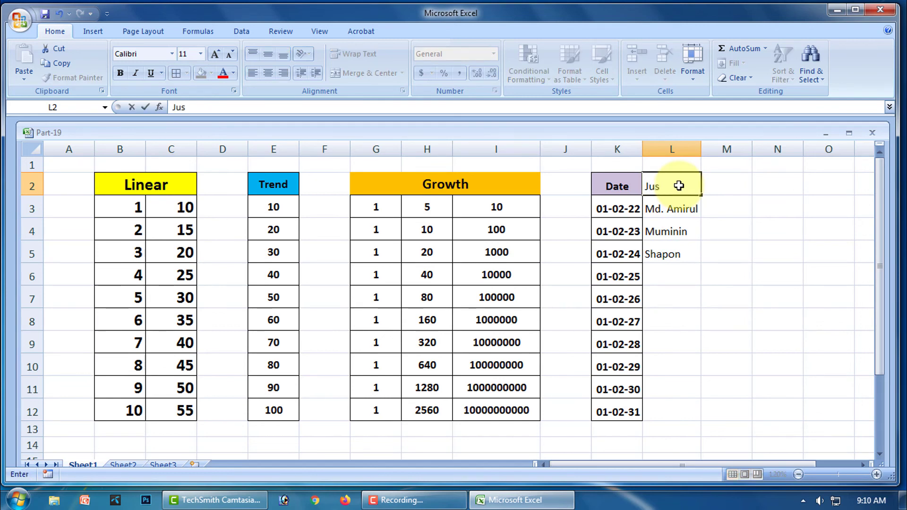
pyautogui.write('tify')
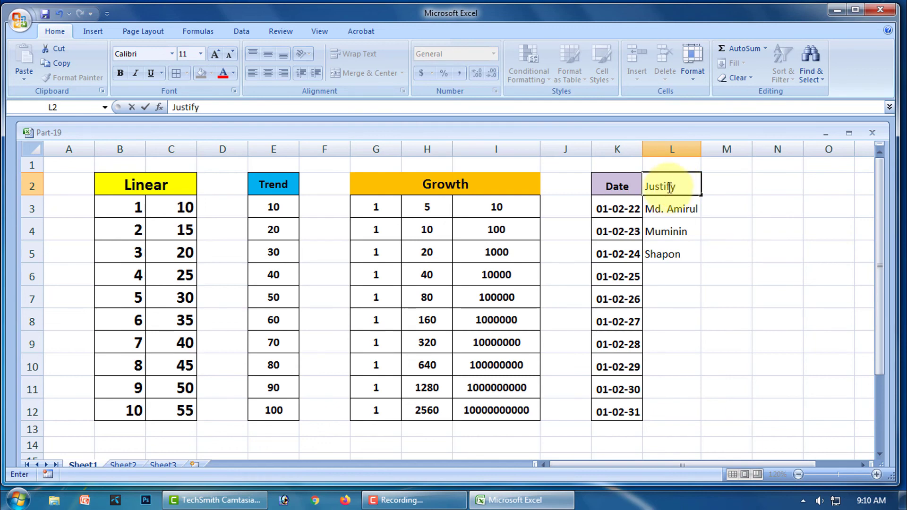
pyautogui.click(688, 271)
pyautogui.click(673, 185)
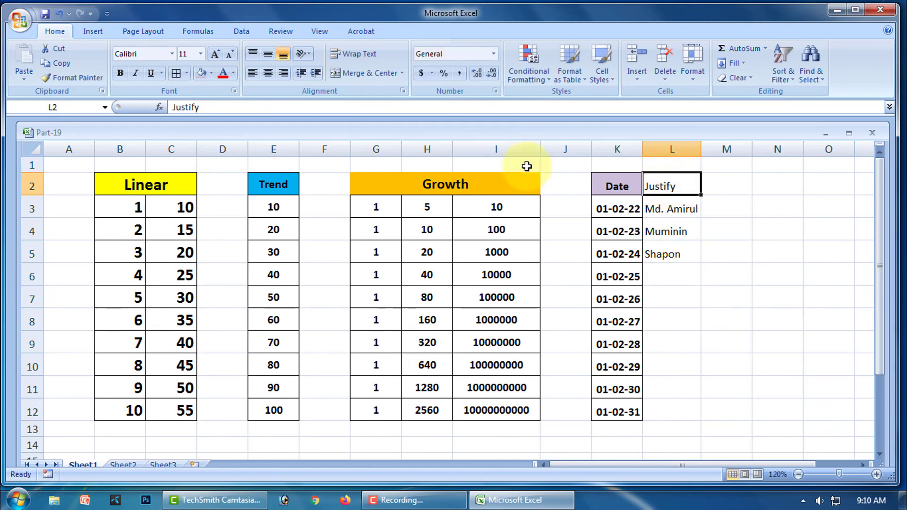
pyautogui.click(673, 149)
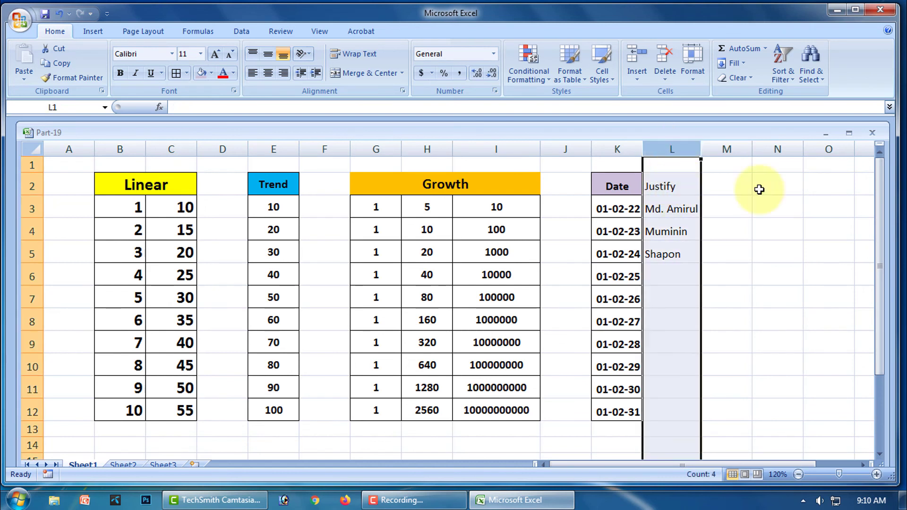
pyautogui.click(795, 225)
pyautogui.moveTo(674, 186); pyautogui.dragTo(683, 257)
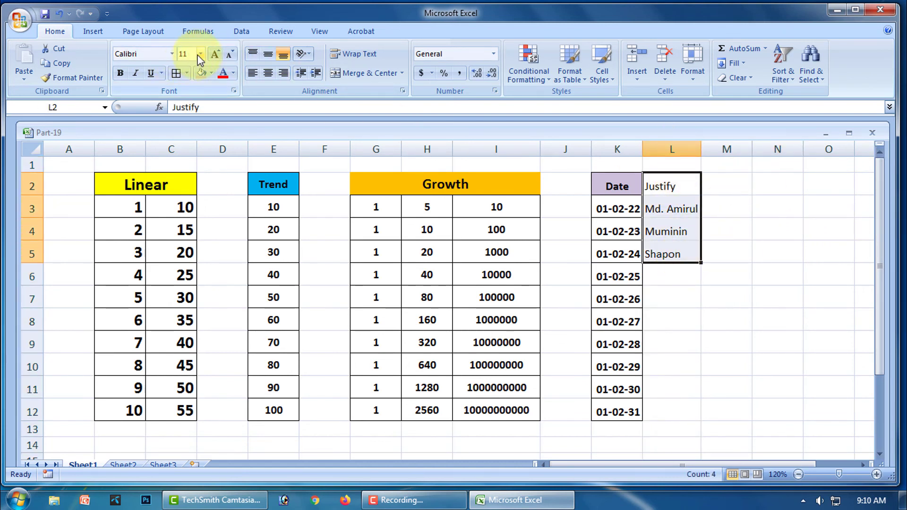
pyautogui.click(666, 299)
pyautogui.click(685, 184)
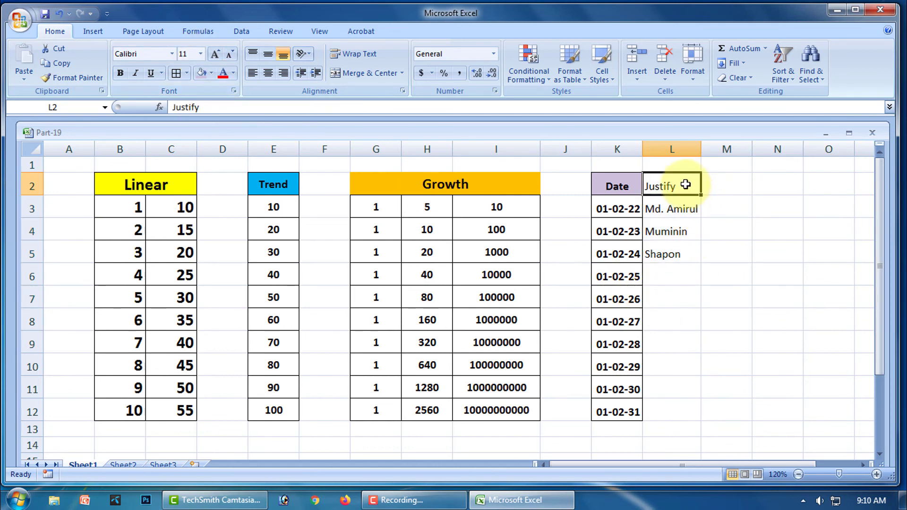
pyautogui.click(120, 72)
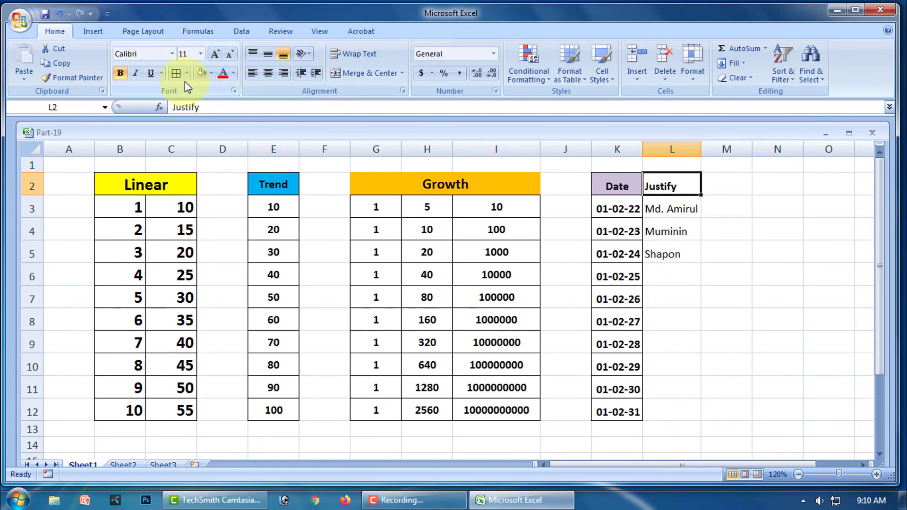
pyautogui.click(202, 53)
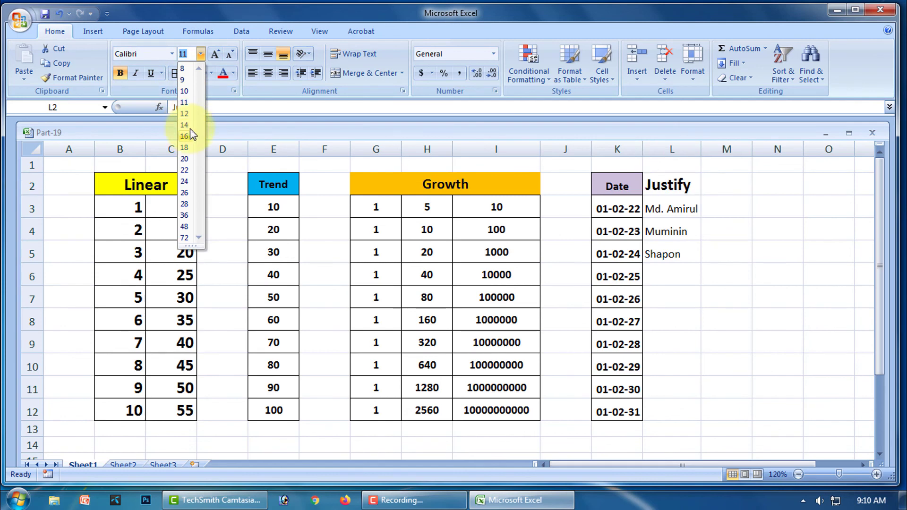
pyautogui.click(217, 135)
# - Border cells L2:L5 and make the names in L3:L5 bold
pyautogui.moveTo(668, 208); pyautogui.dragTo(673, 254)
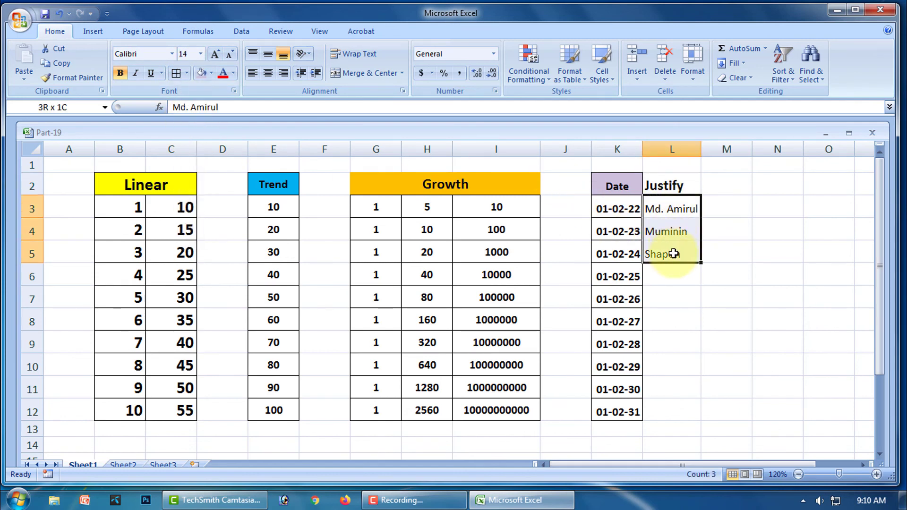
pyautogui.moveTo(675, 185); pyautogui.dragTo(675, 255)
pyautogui.click(175, 73)
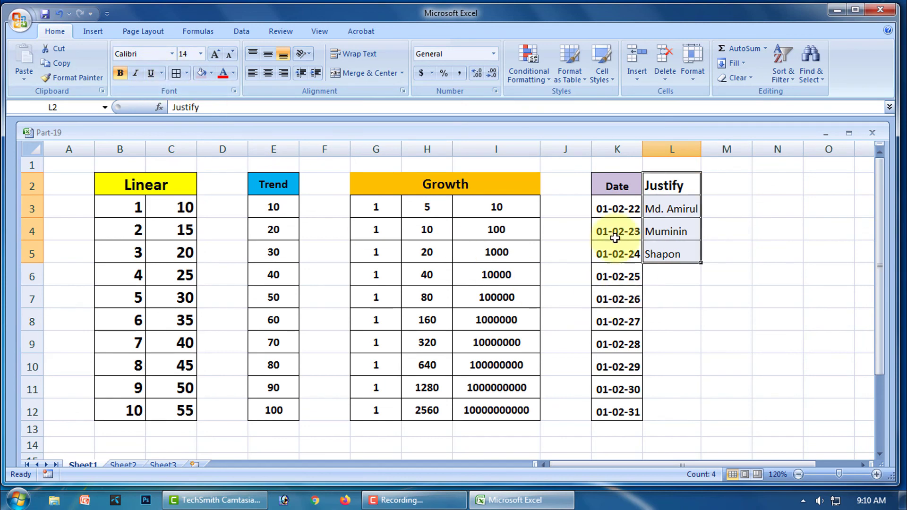
pyautogui.click(119, 74)
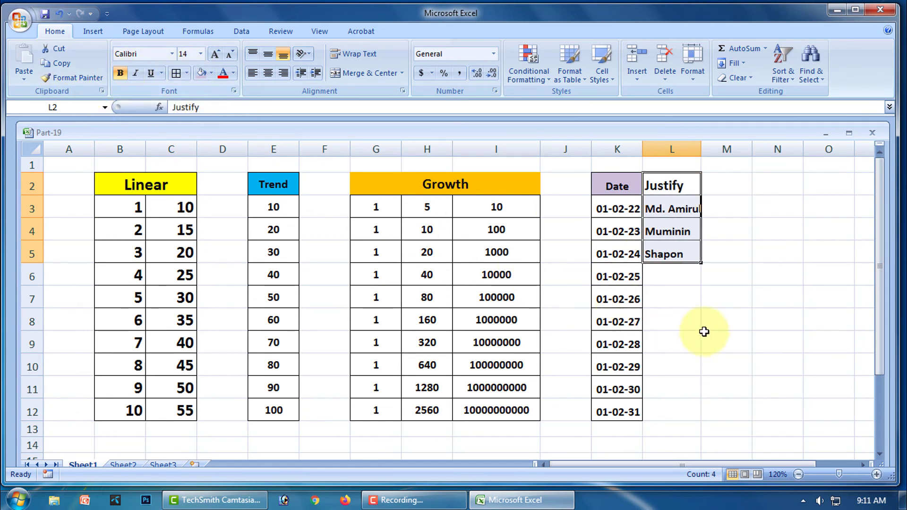
pyautogui.click(723, 321)
pyautogui.click(675, 183)
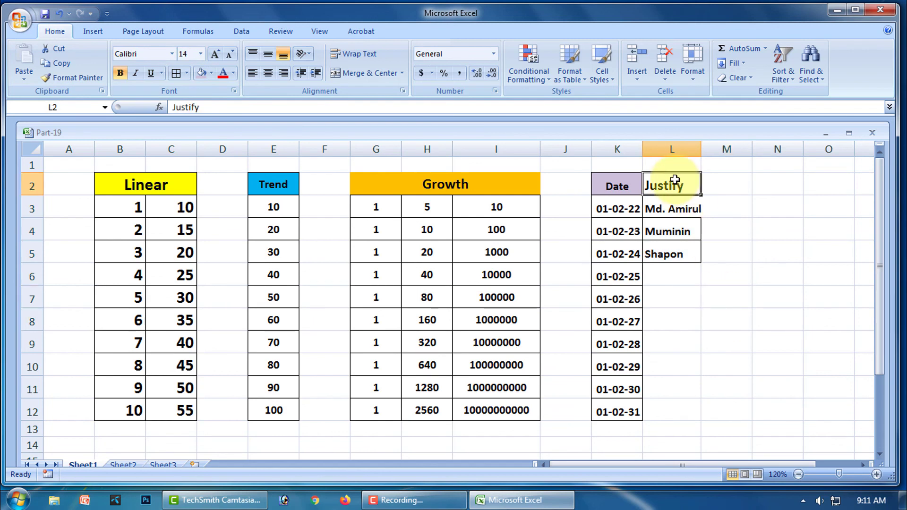
# - Shade the Justify heading light blue and apply All Borders to M2:M5
pyautogui.click(212, 74)
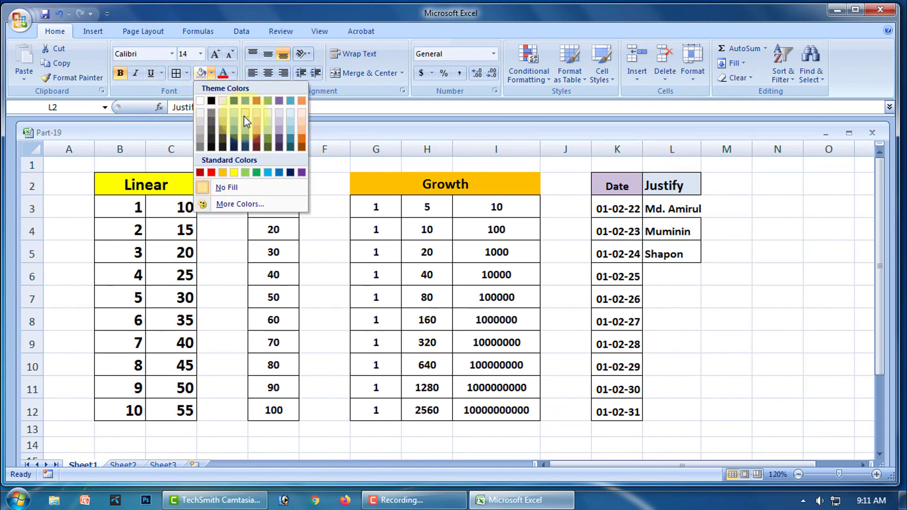
pyautogui.click(668, 338)
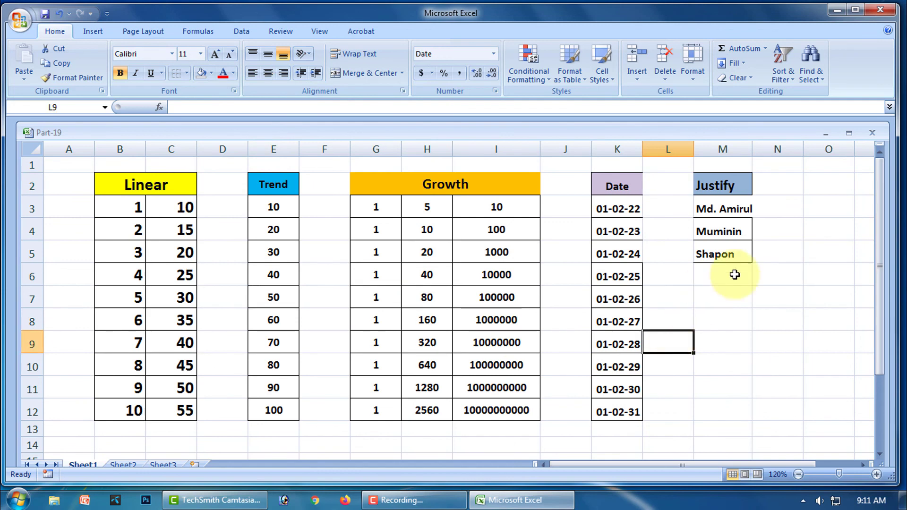
pyautogui.moveTo(730, 178); pyautogui.dragTo(736, 256)
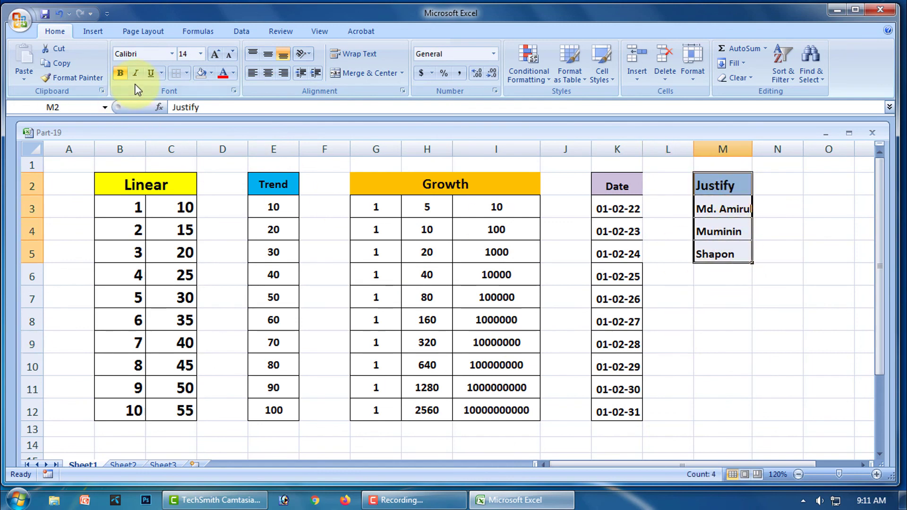
pyautogui.click(723, 360)
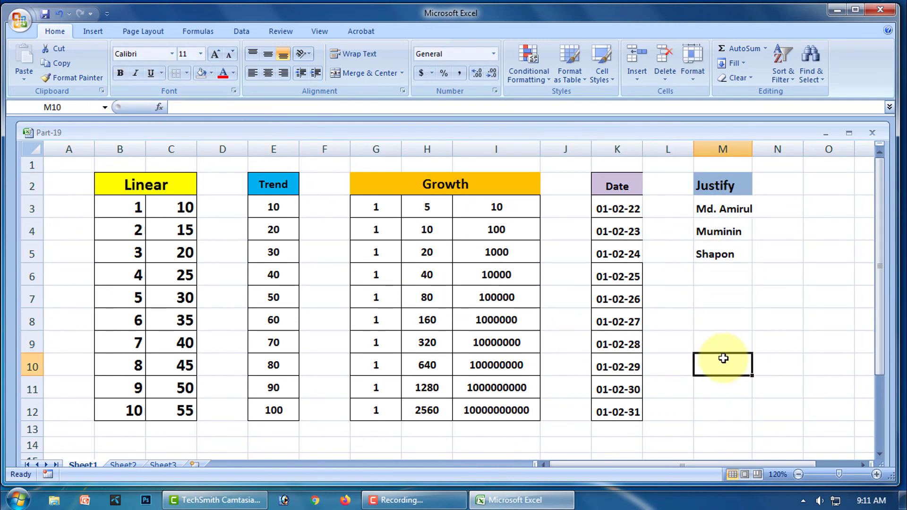
pyautogui.moveTo(721, 188); pyautogui.dragTo(713, 250)
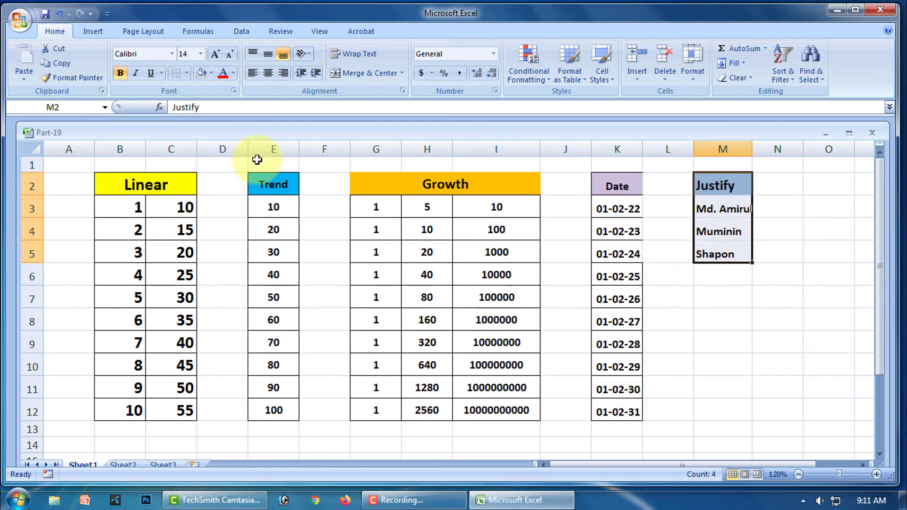
pyautogui.click(187, 72)
pyautogui.click(206, 180)
pyautogui.click(775, 322)
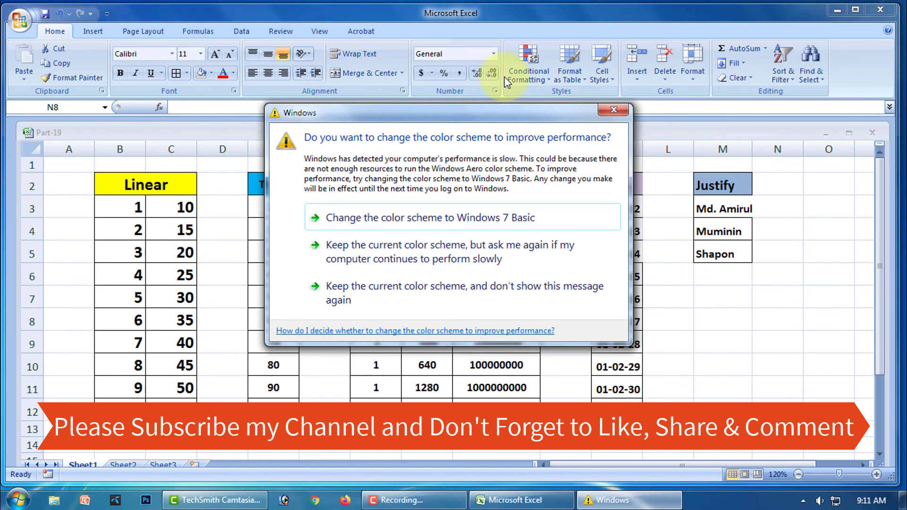
# - Close the Windows colour-scheme prompt covering the worksheet
pyautogui.click(614, 109)
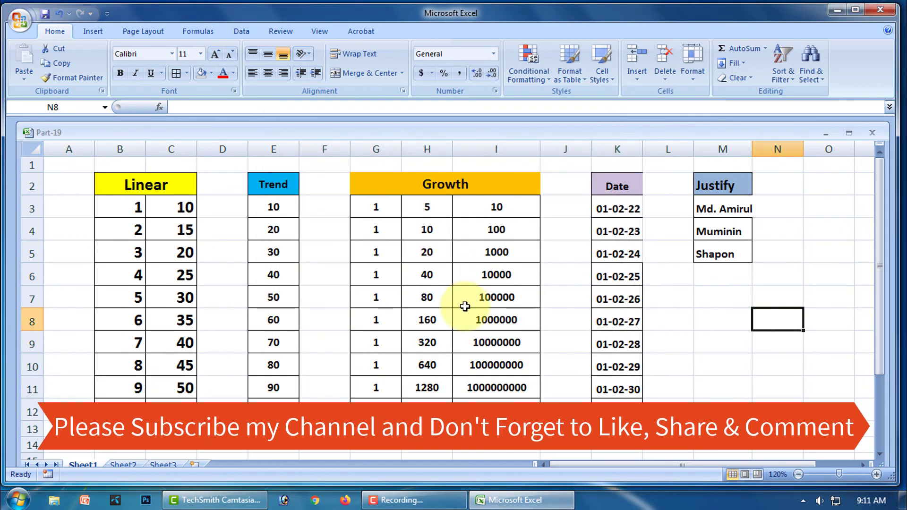